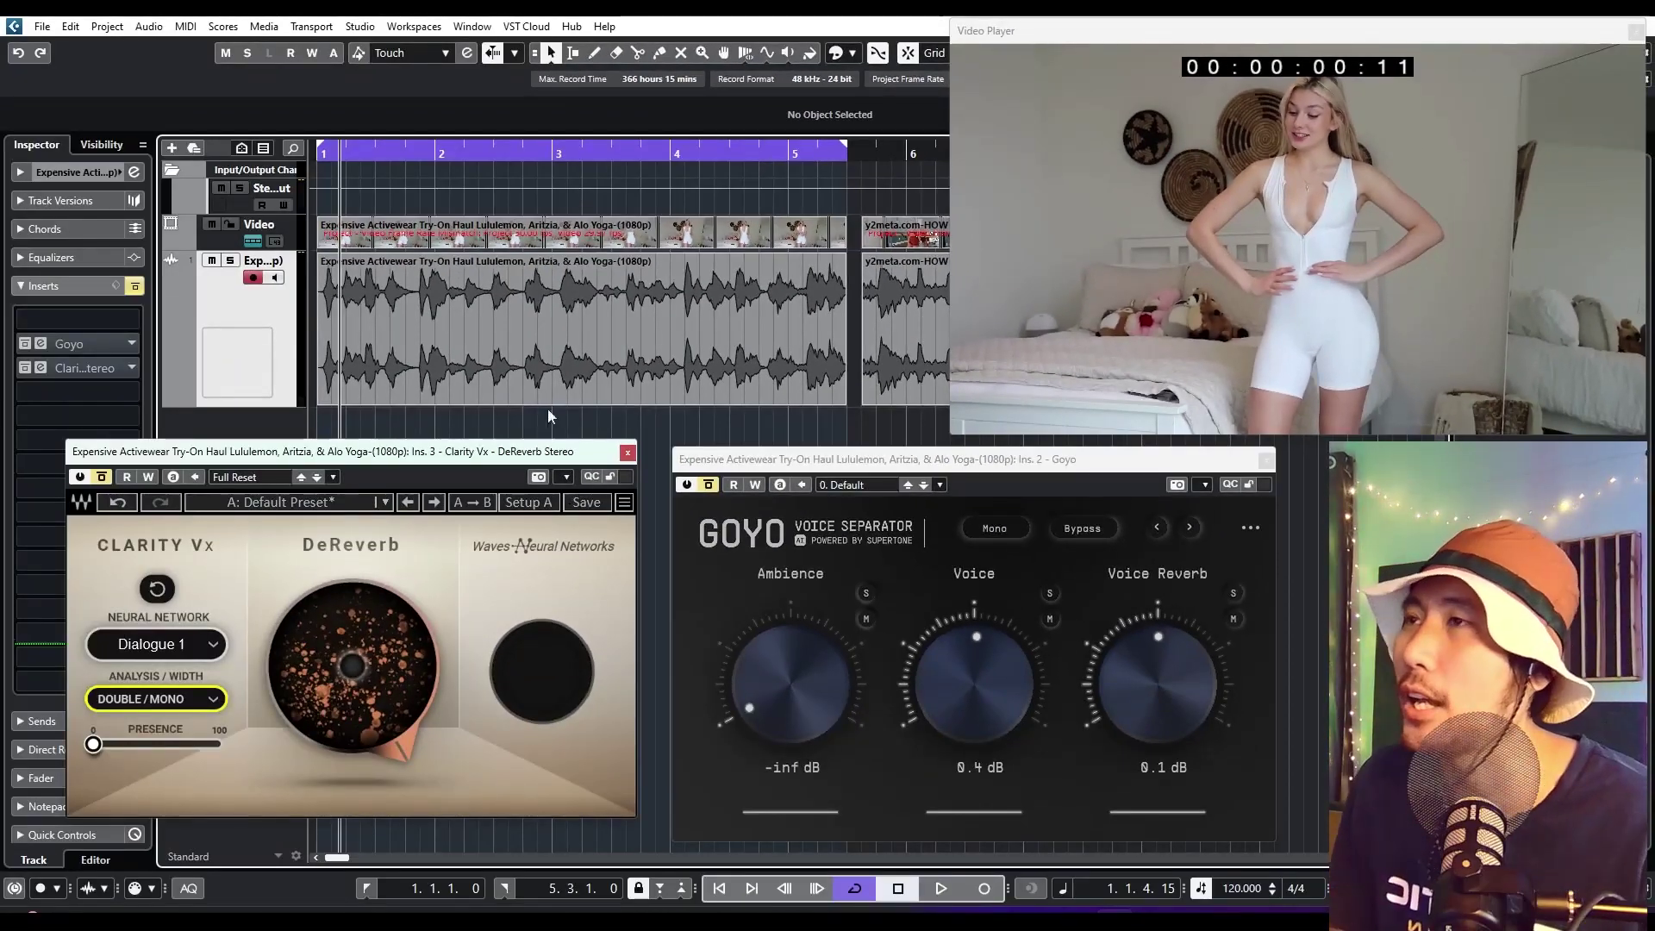
Try several Goyo presets on the selected audio clip, including 4. Ghost and 5. Silence, and load 0. Default
{"action": "left_click", "coordinate": [548, 398]}
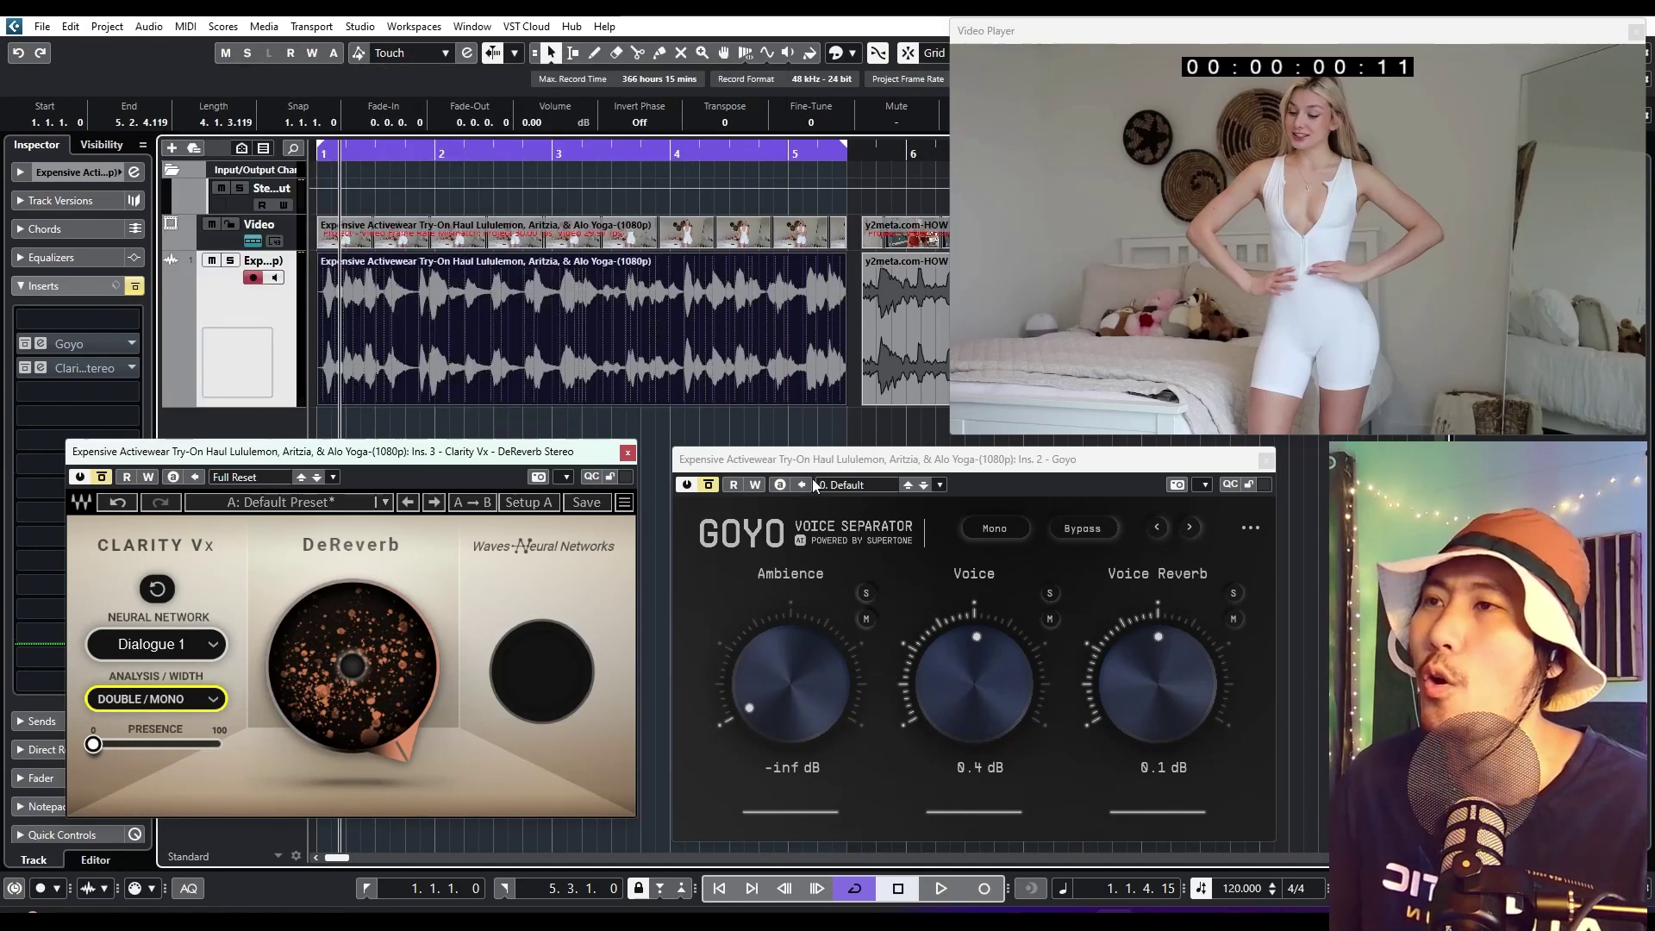
{"action": "left_click_drag", "start_coordinate": [817, 467], "coordinate": [777, 452]}
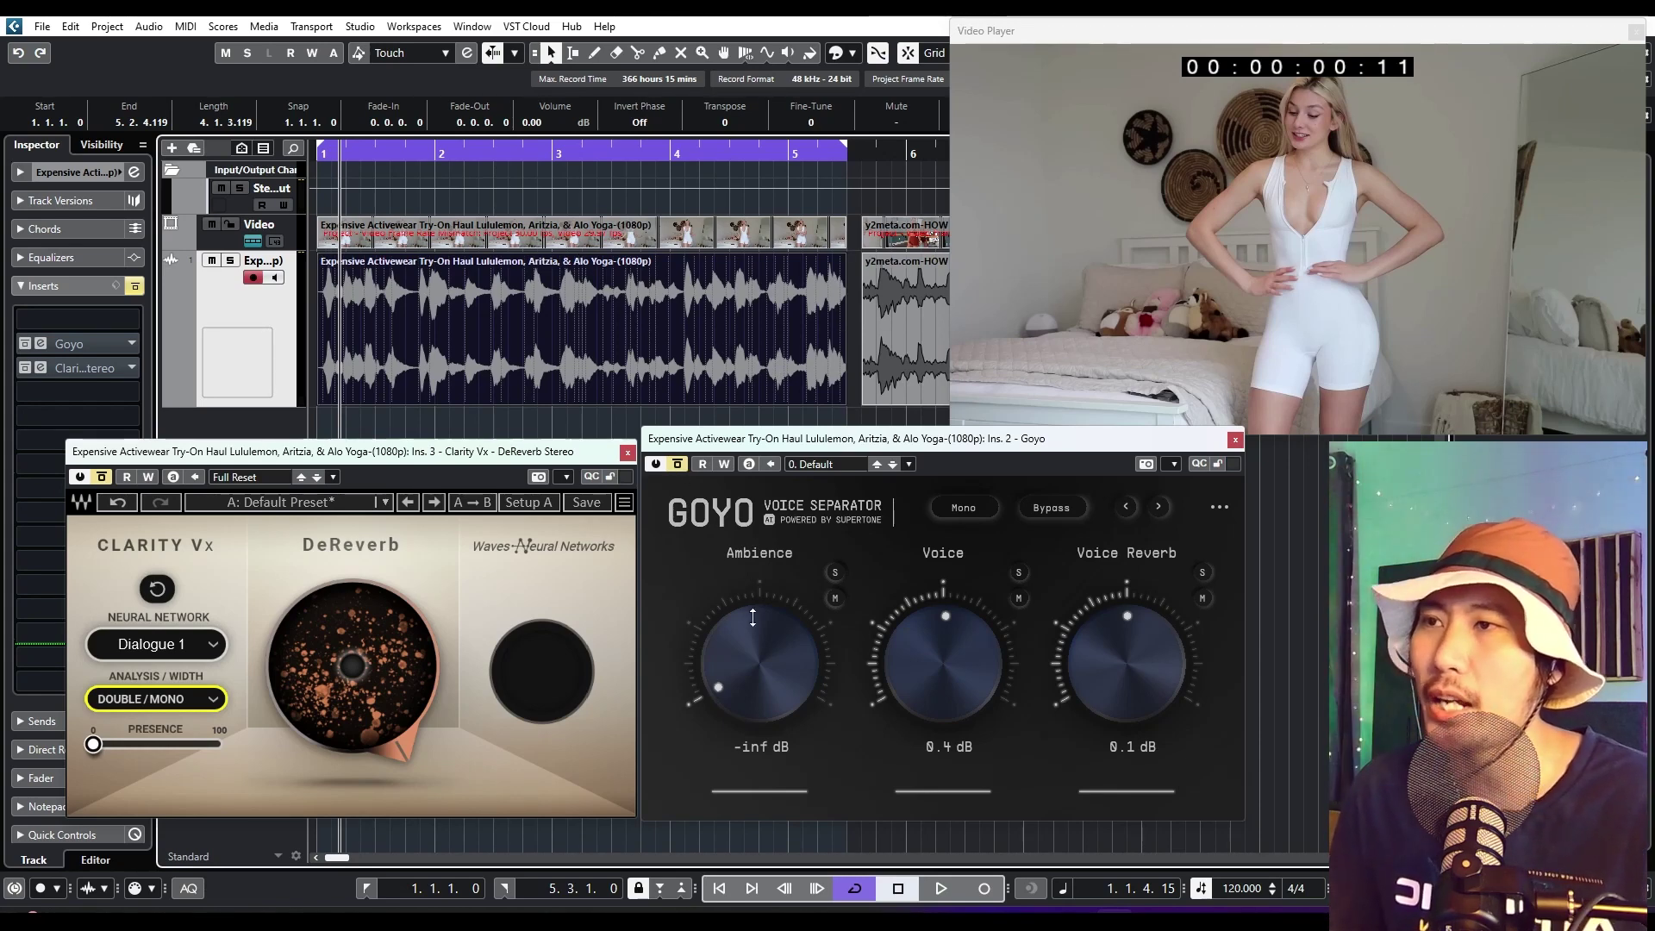
{"action": "left_click", "coordinate": [862, 466]}
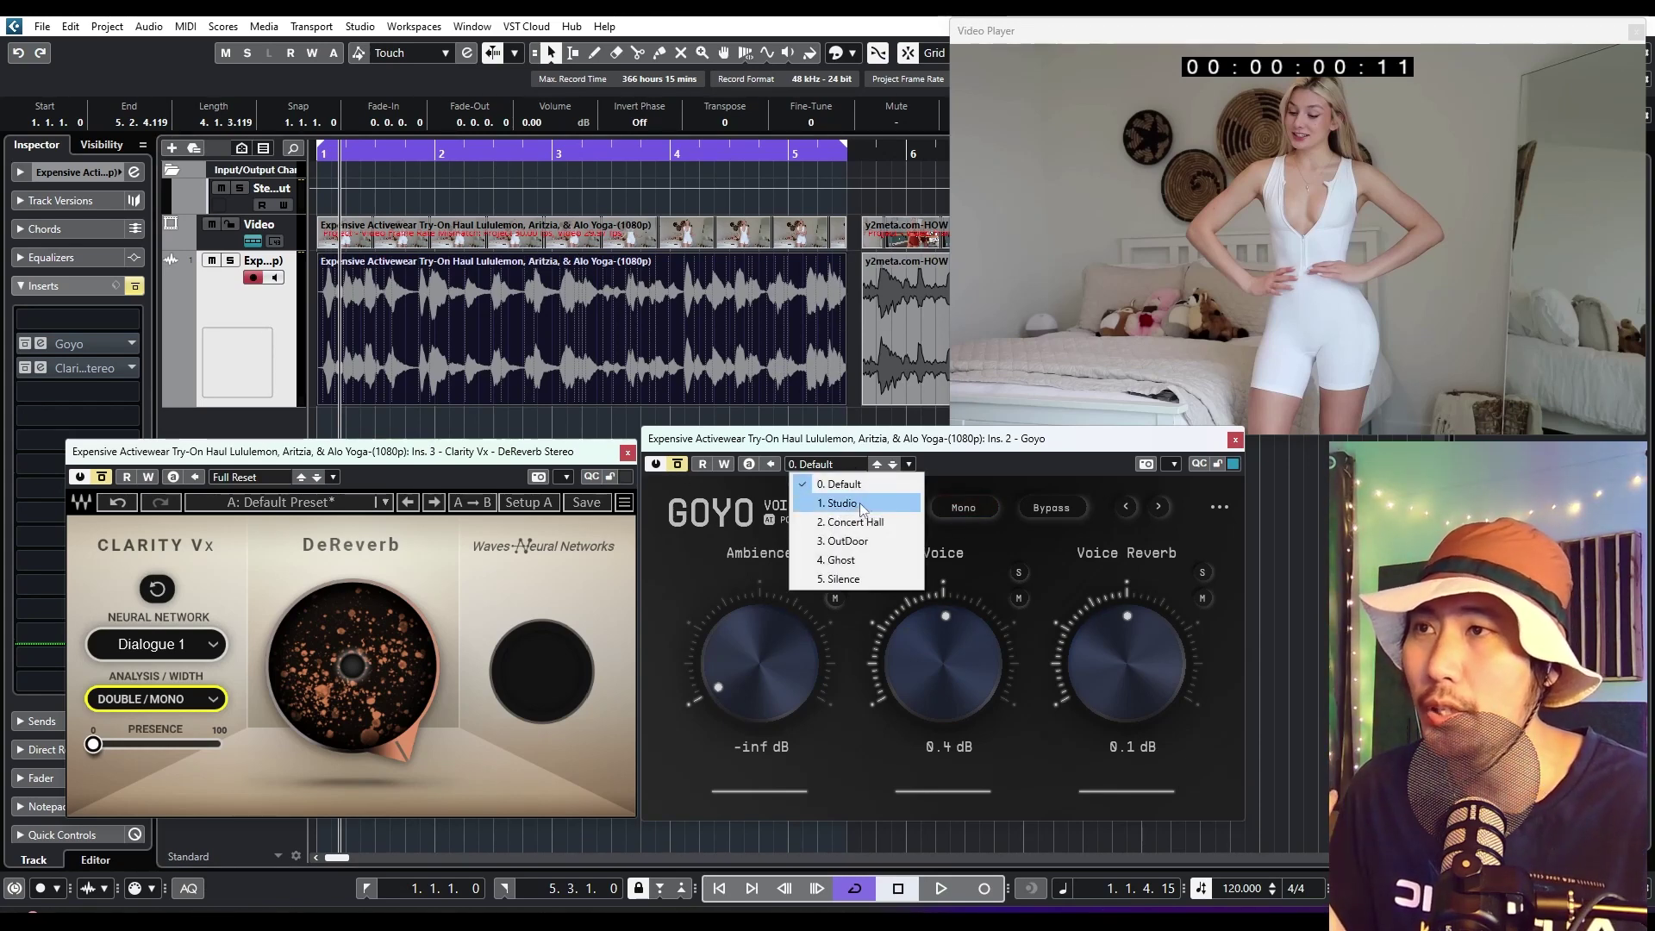
{"action": "left_click", "coordinate": [862, 483]}
{"action": "left_click", "coordinate": [858, 466]}
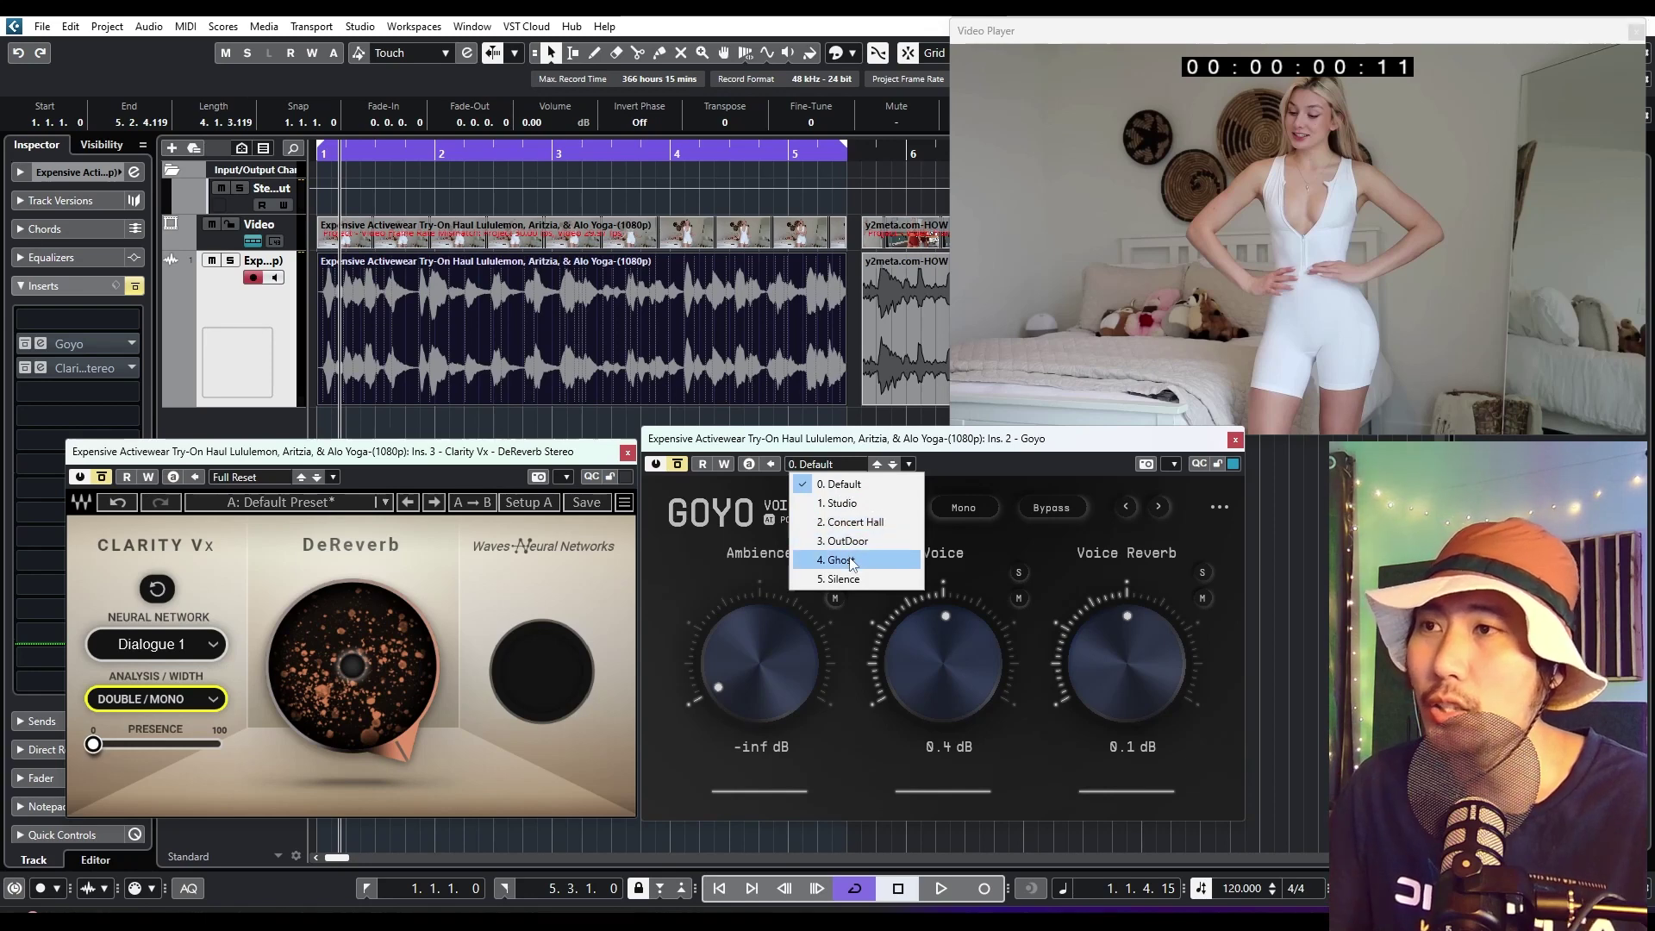
{"action": "left_click", "coordinate": [851, 561]}
{"action": "left_click", "coordinate": [844, 464]}
{"action": "left_click", "coordinate": [840, 578]}
{"action": "left_click", "coordinate": [840, 465]}
{"action": "left_click", "coordinate": [834, 486]}
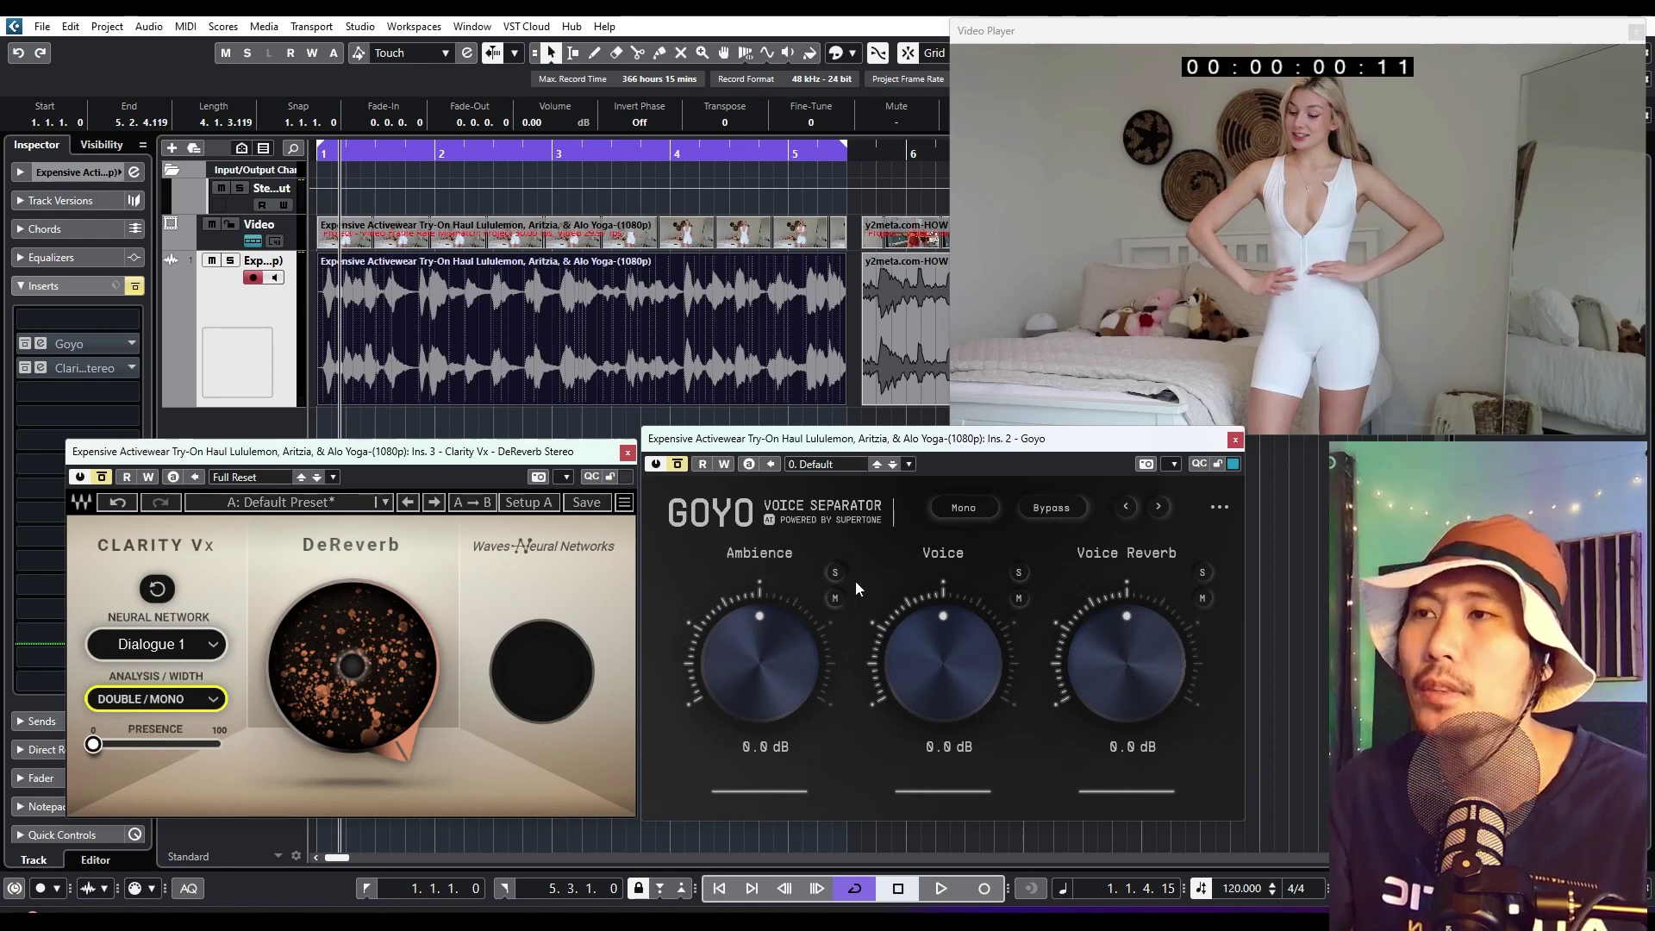
Try the solo and mute switches of Goyo's Ambience, Voice and Voice Reverb, leaving all of them off
{"action": "left_click", "coordinate": [834, 572]}
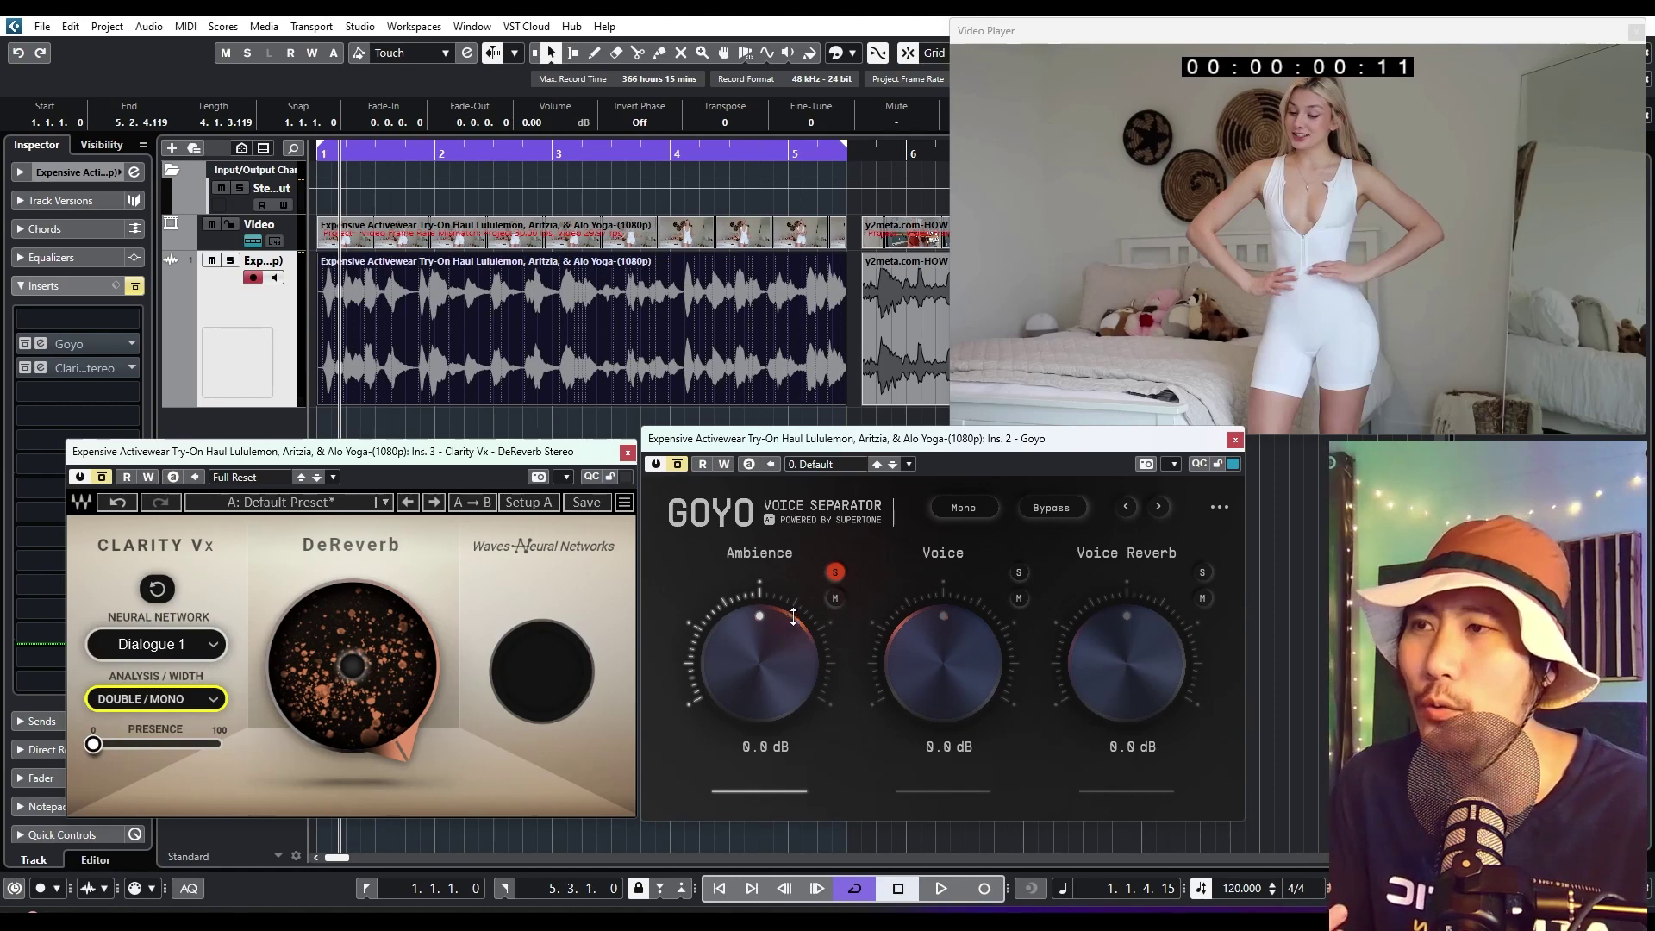
{"action": "left_click", "coordinate": [834, 598]}
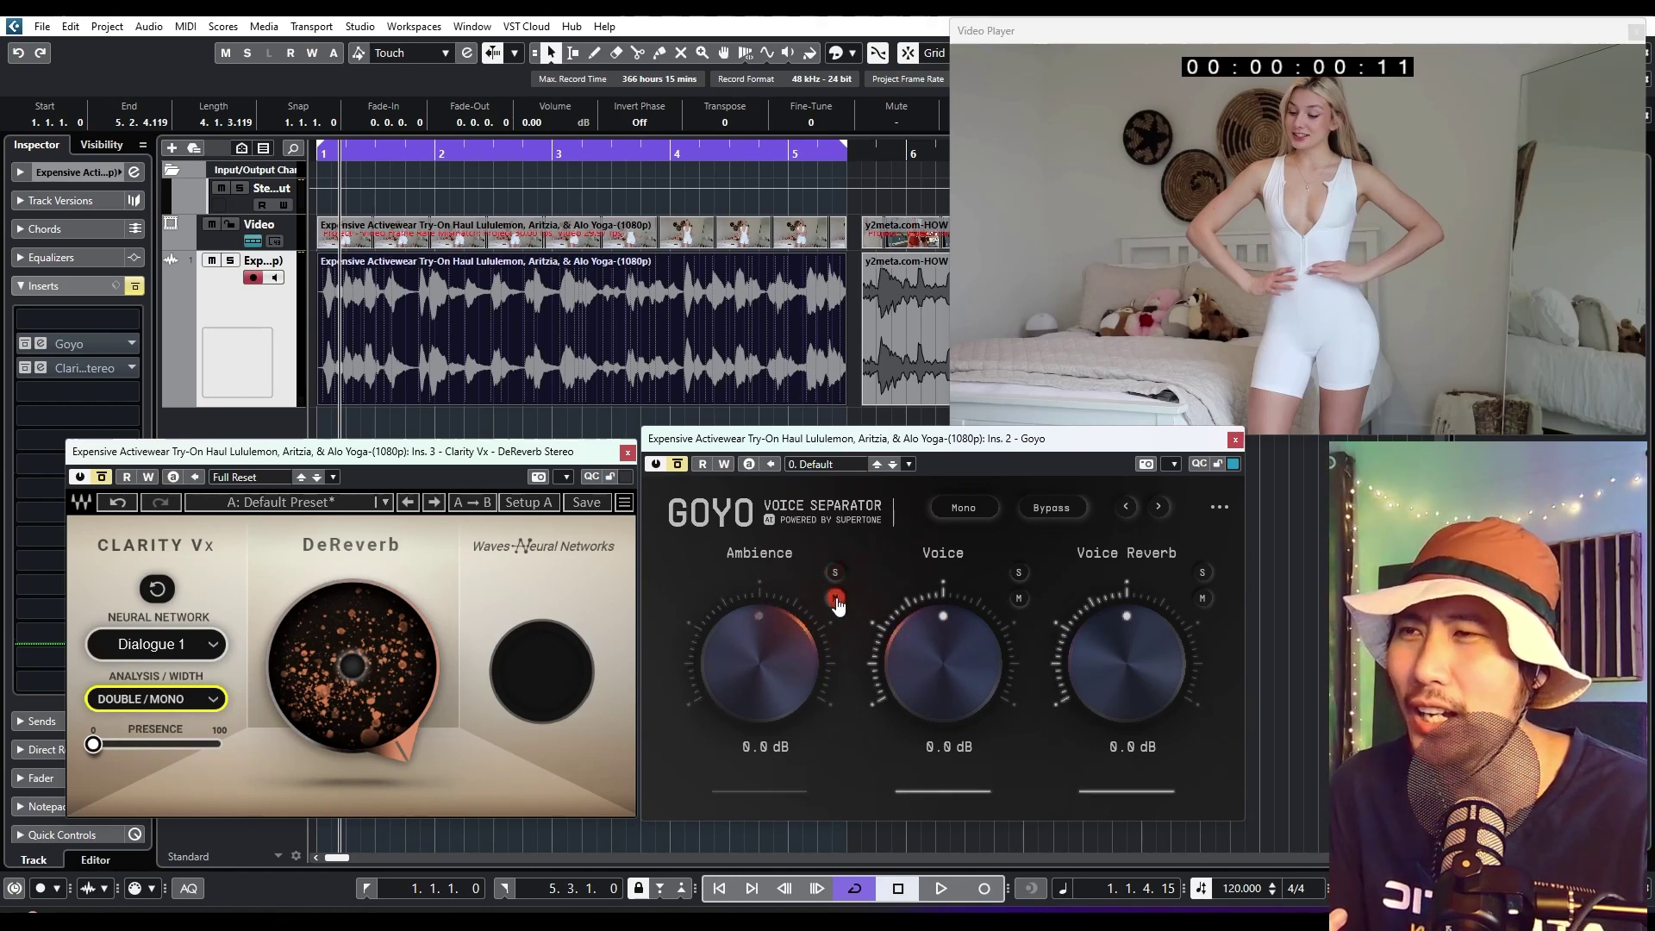
{"action": "left_click", "coordinate": [835, 573]}
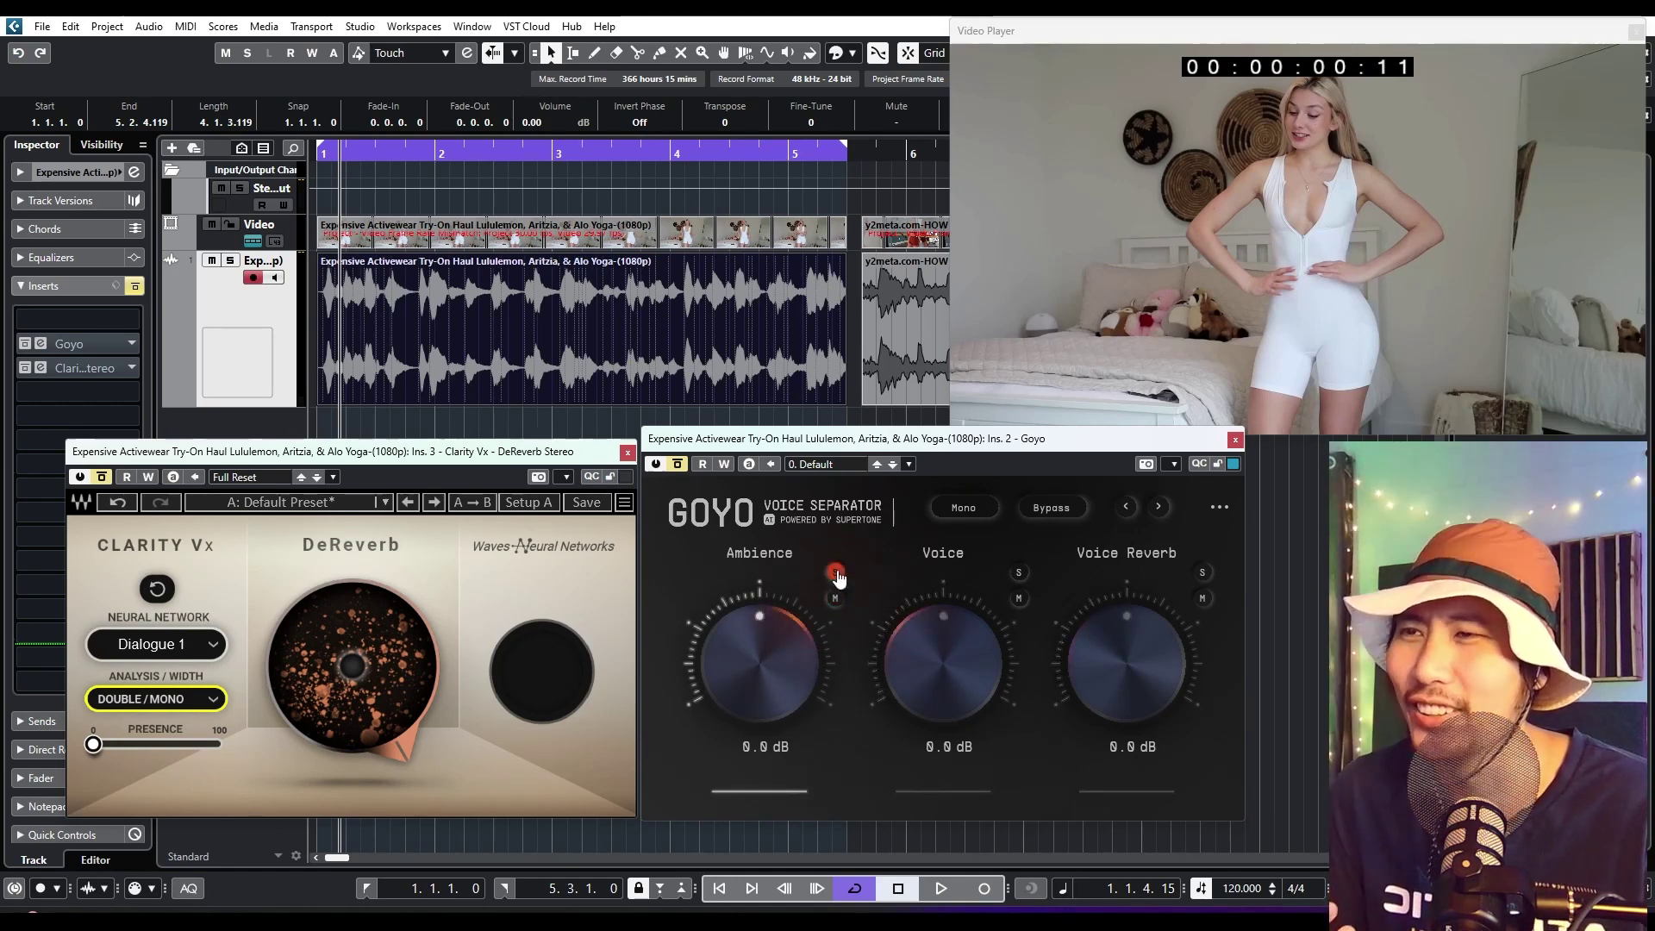
{"action": "left_click", "coordinate": [835, 572]}
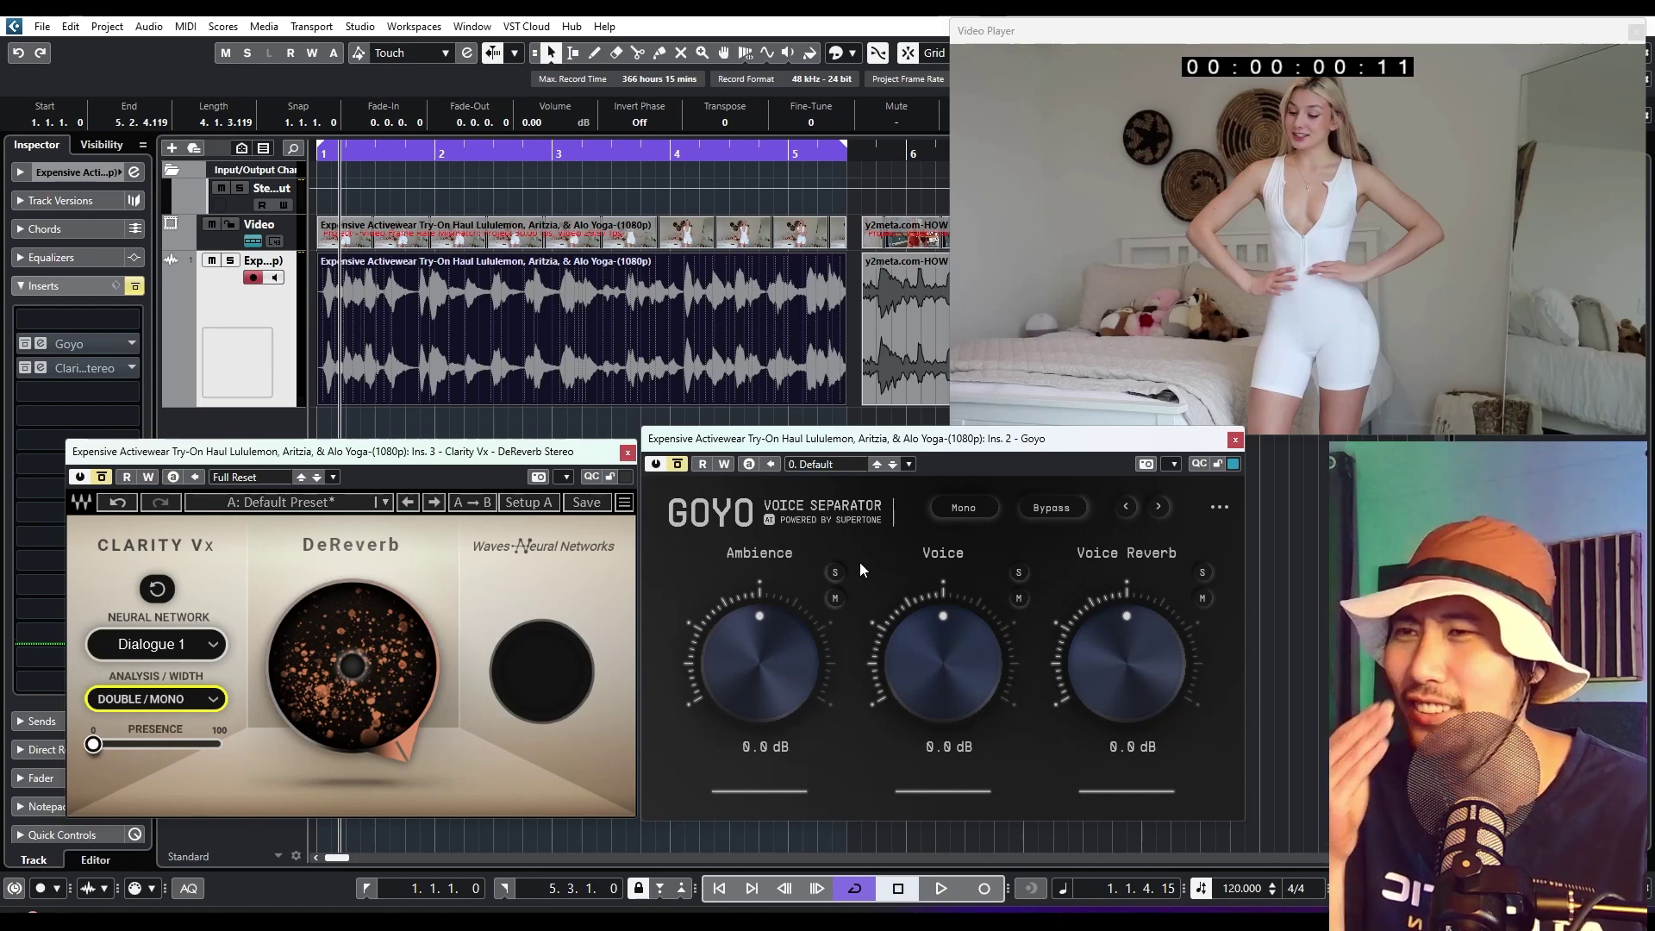
{"action": "left_click", "coordinate": [1019, 573]}
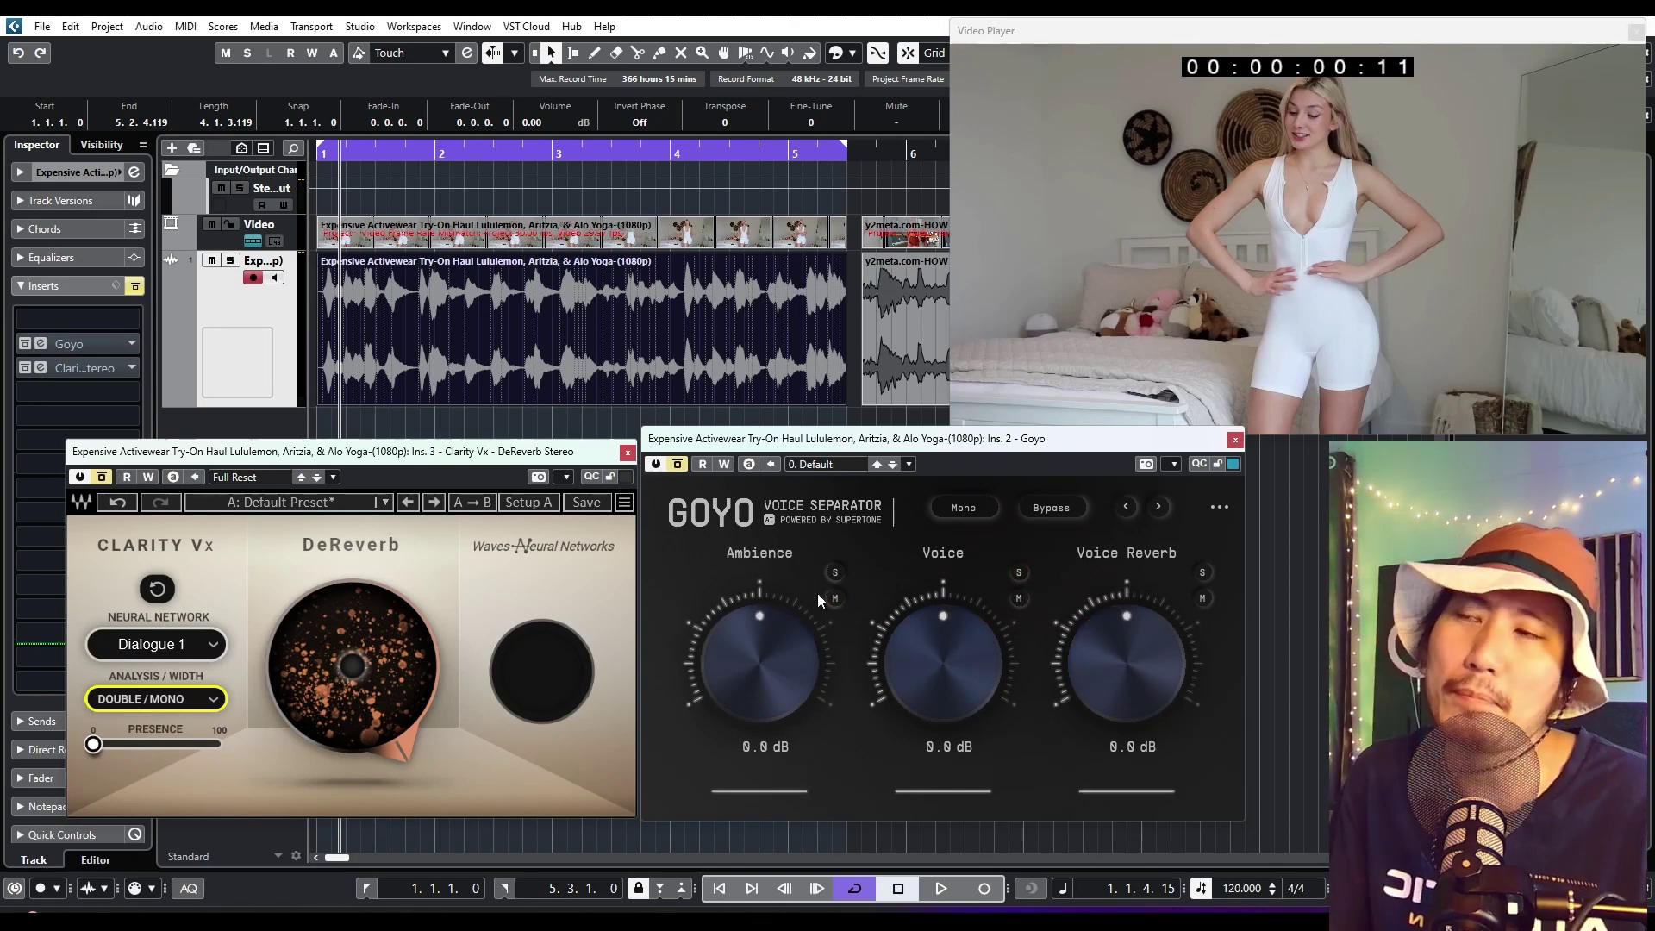
{"action": "left_click", "coordinate": [1204, 594]}
{"action": "left_click", "coordinate": [1202, 575]}
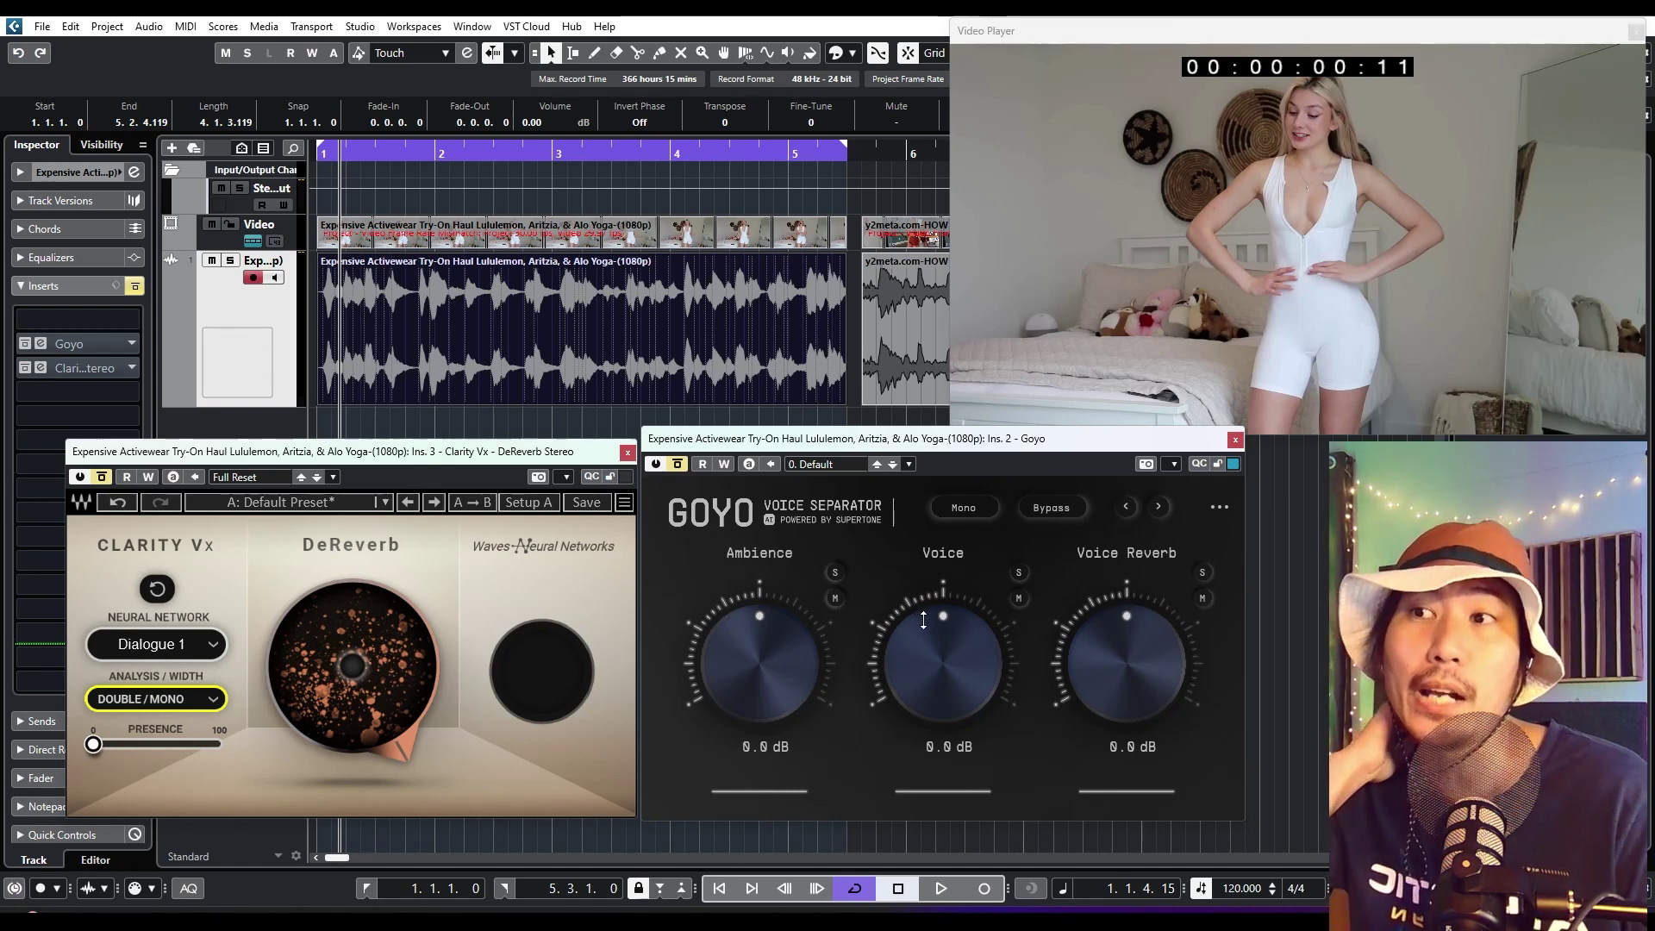
{"action": "left_click", "coordinate": [835, 599]}
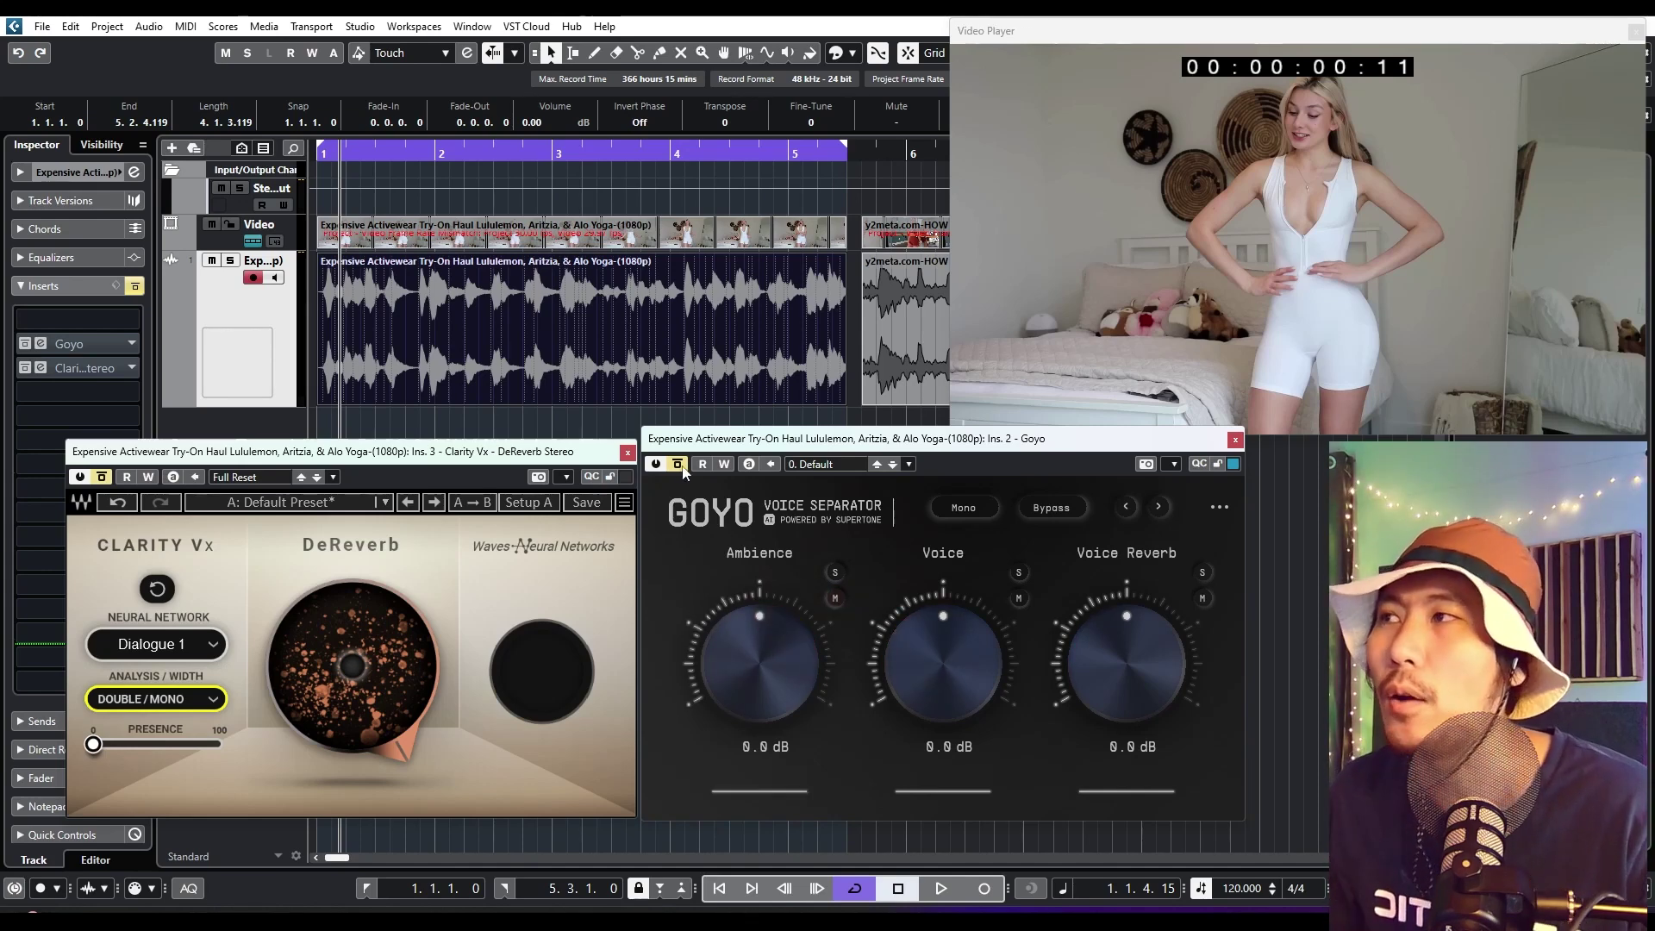
Play the clip from its start and take Goyo out of bypass
{"action": "key", "text": "Home"}
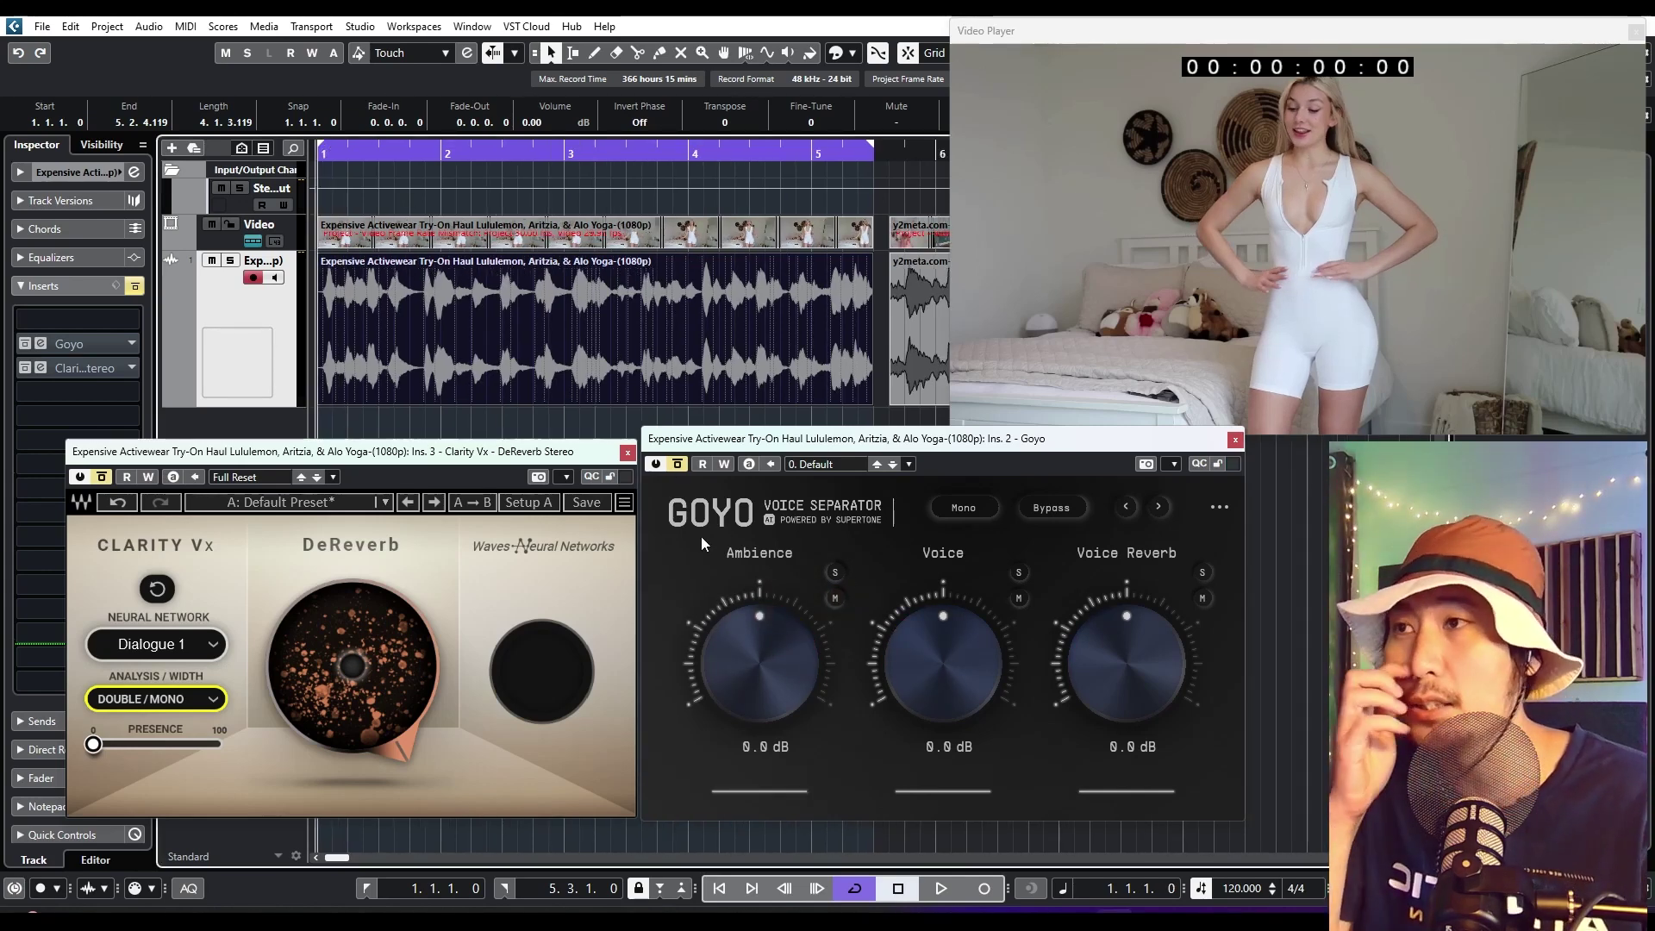
{"action": "left_click", "coordinate": [672, 467]}
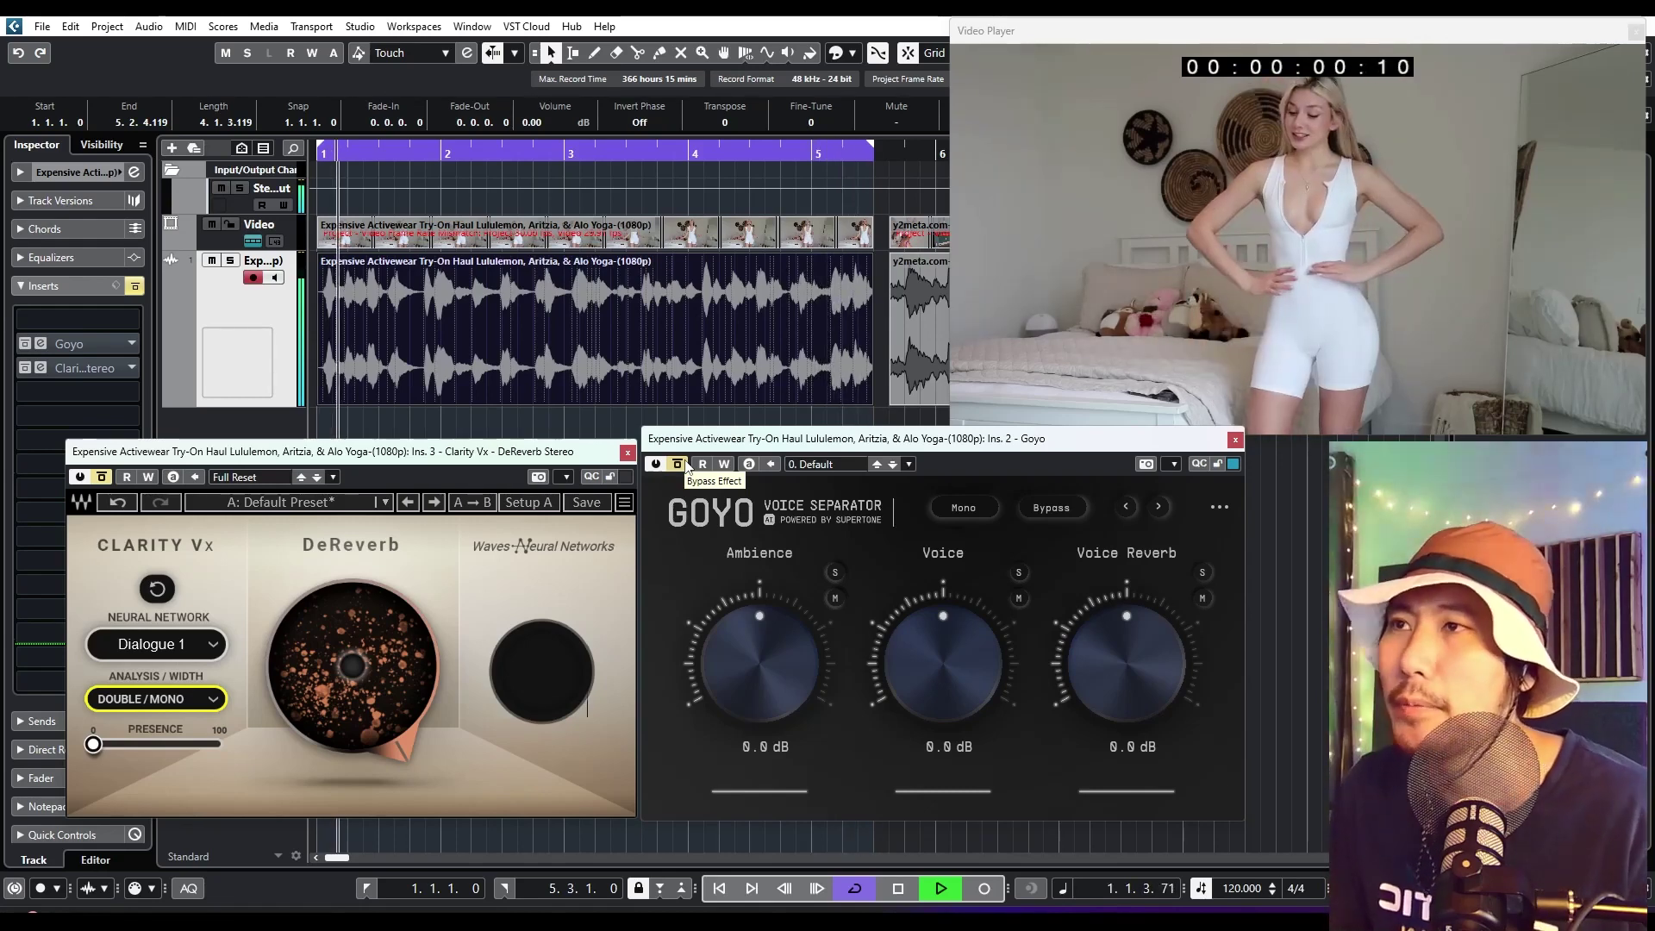
{"action": "left_click", "coordinate": [678, 463]}
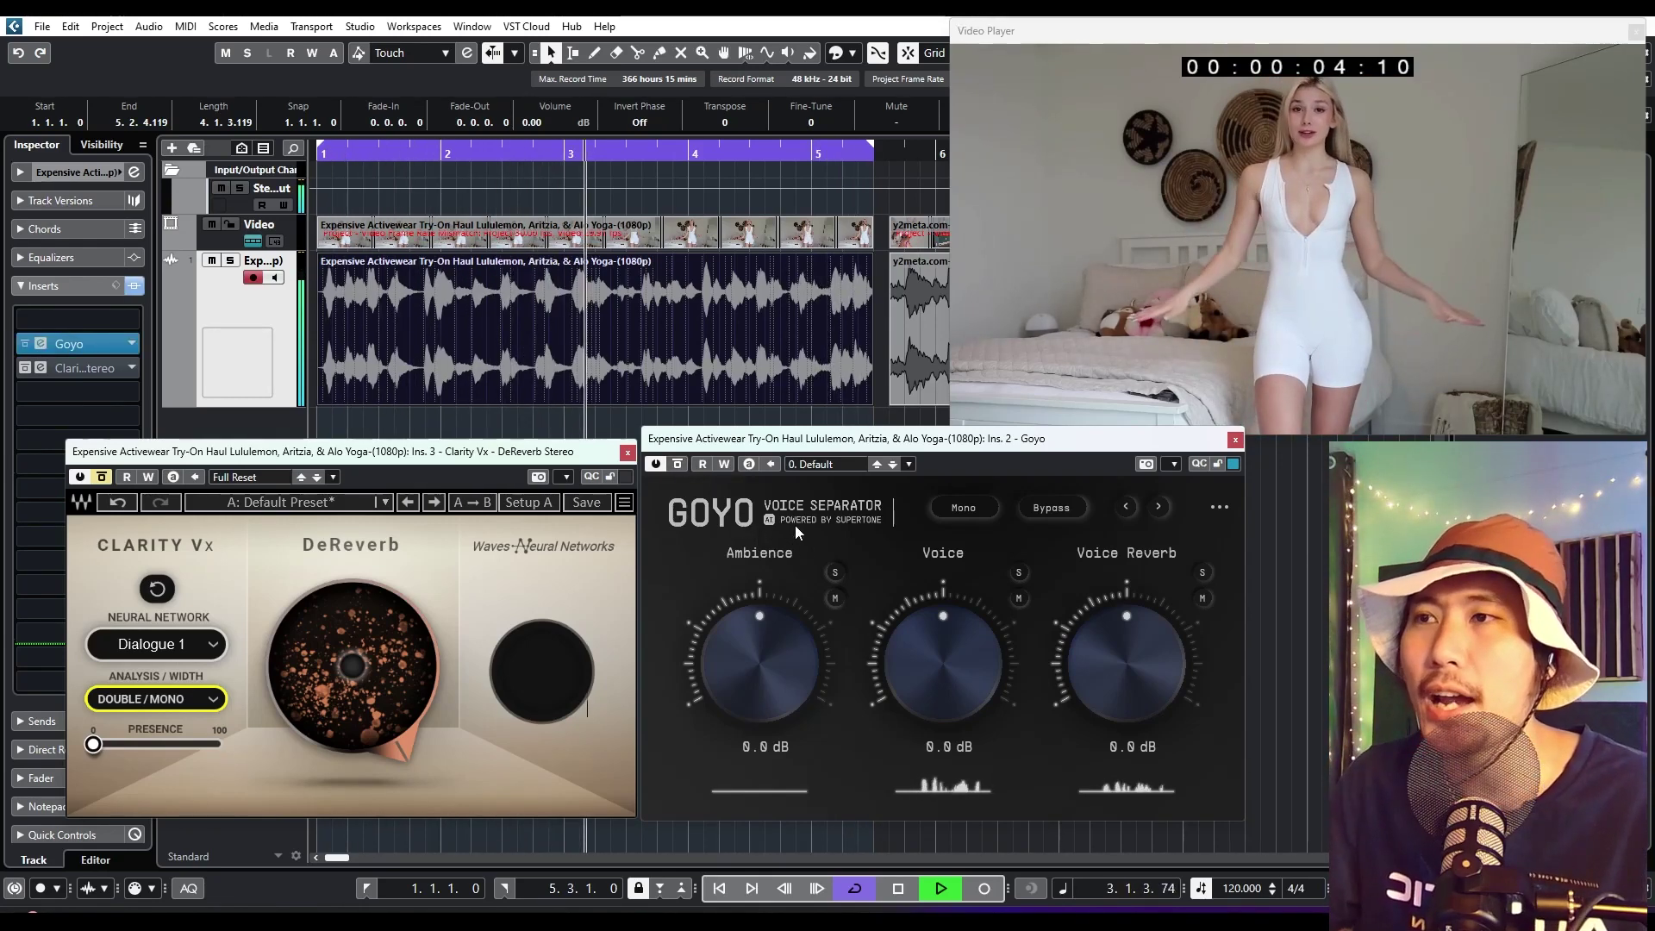
Lower Goyo's Ambience to -9.7 dB while listening to it soloed, and release the solo
{"action": "left_click", "coordinate": [834, 574]}
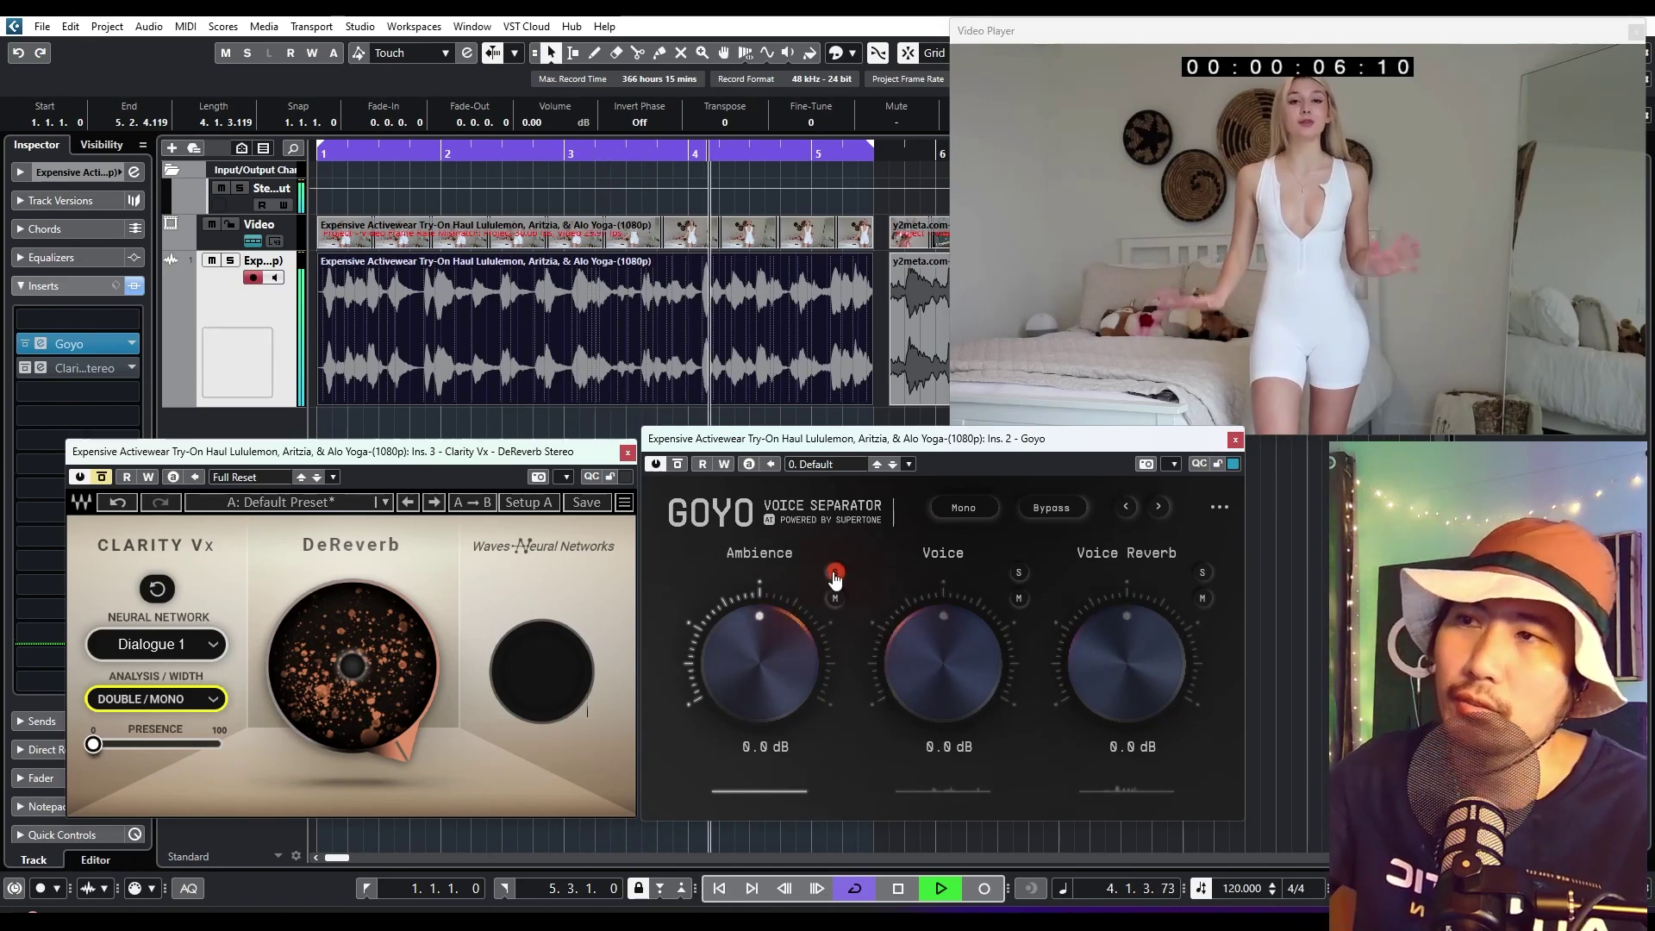
{"action": "left_click_drag", "start_coordinate": [834, 579], "coordinate": [836, 487]}
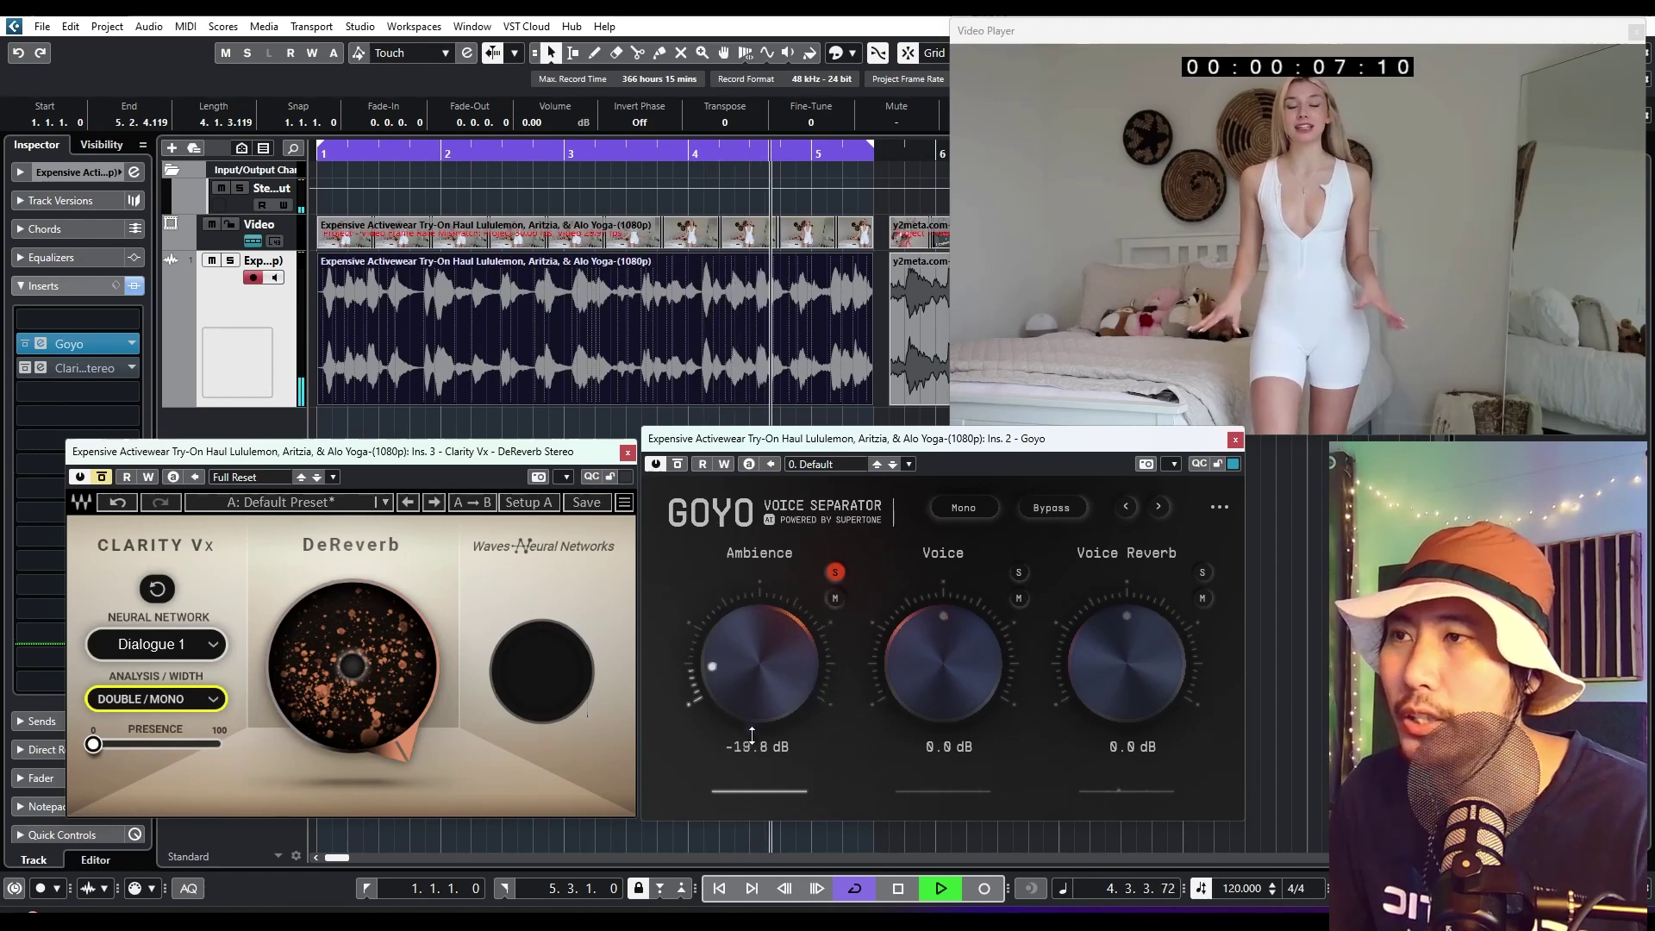
{"action": "mouse_move", "coordinate": [780, 637]}
{"action": "left_mouse_down"}
{"action": "mouse_move", "coordinate": [778, 605]}
{"action": "mouse_move", "coordinate": [765, 649]}
{"action": "left_mouse_up"}
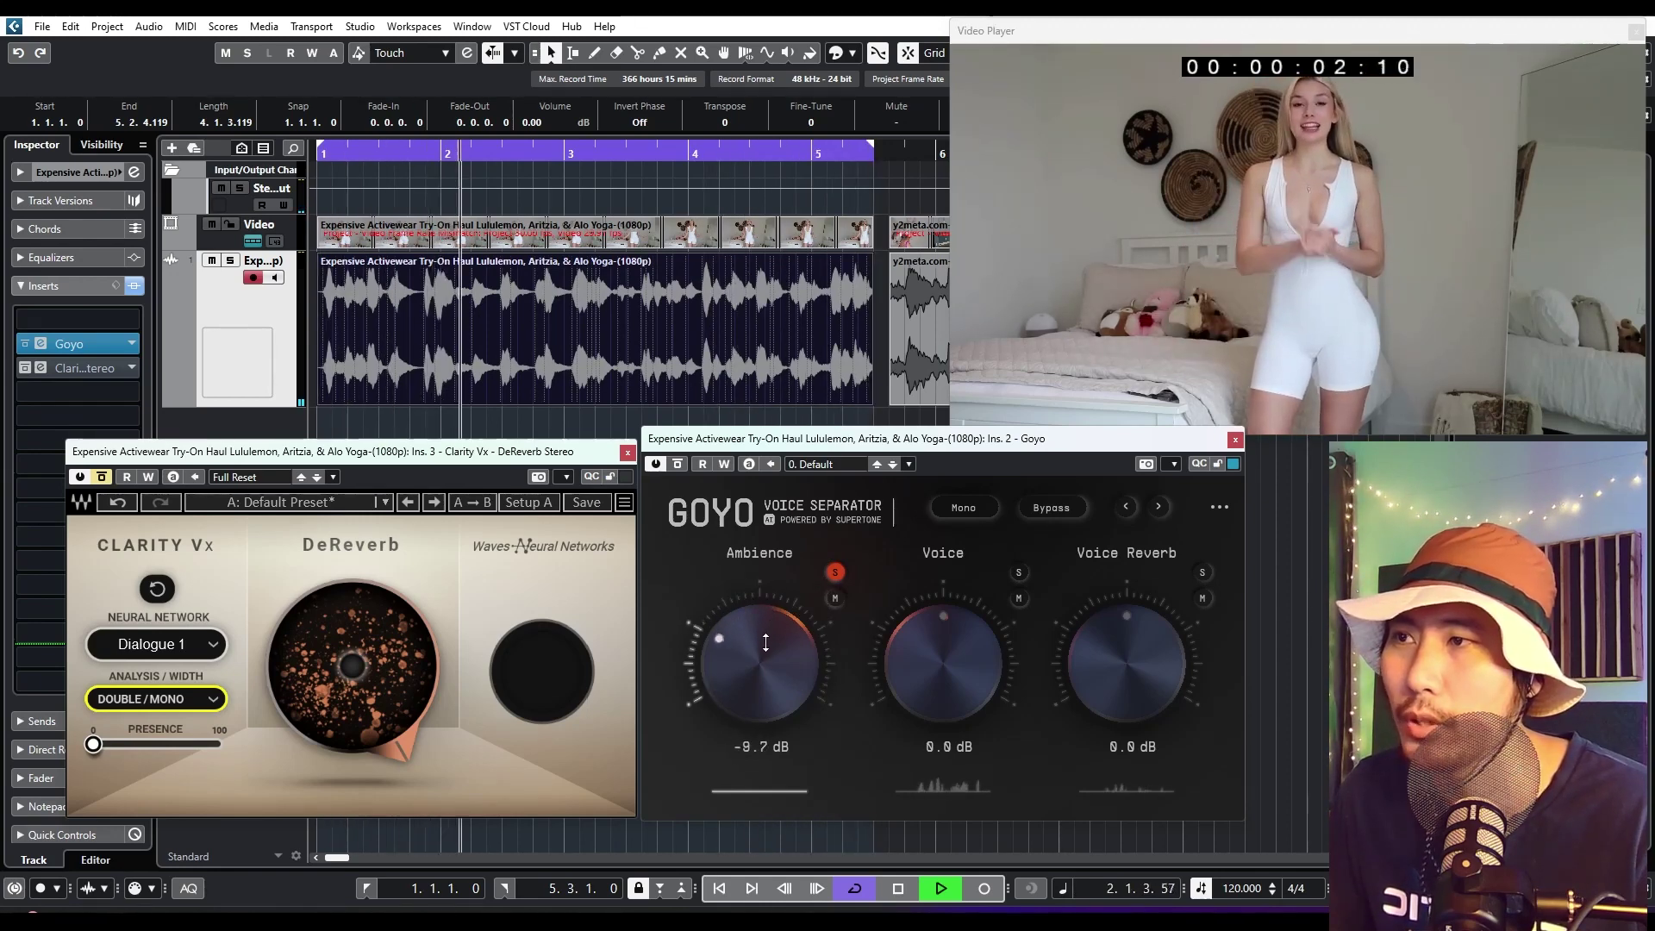
{"action": "left_click", "coordinate": [836, 574]}
Audition Voice and Voice Reverb in solo, sweeping the Voice Reverb level to 12.0 dB and down to -inf
{"action": "left_click", "coordinate": [1019, 574]}
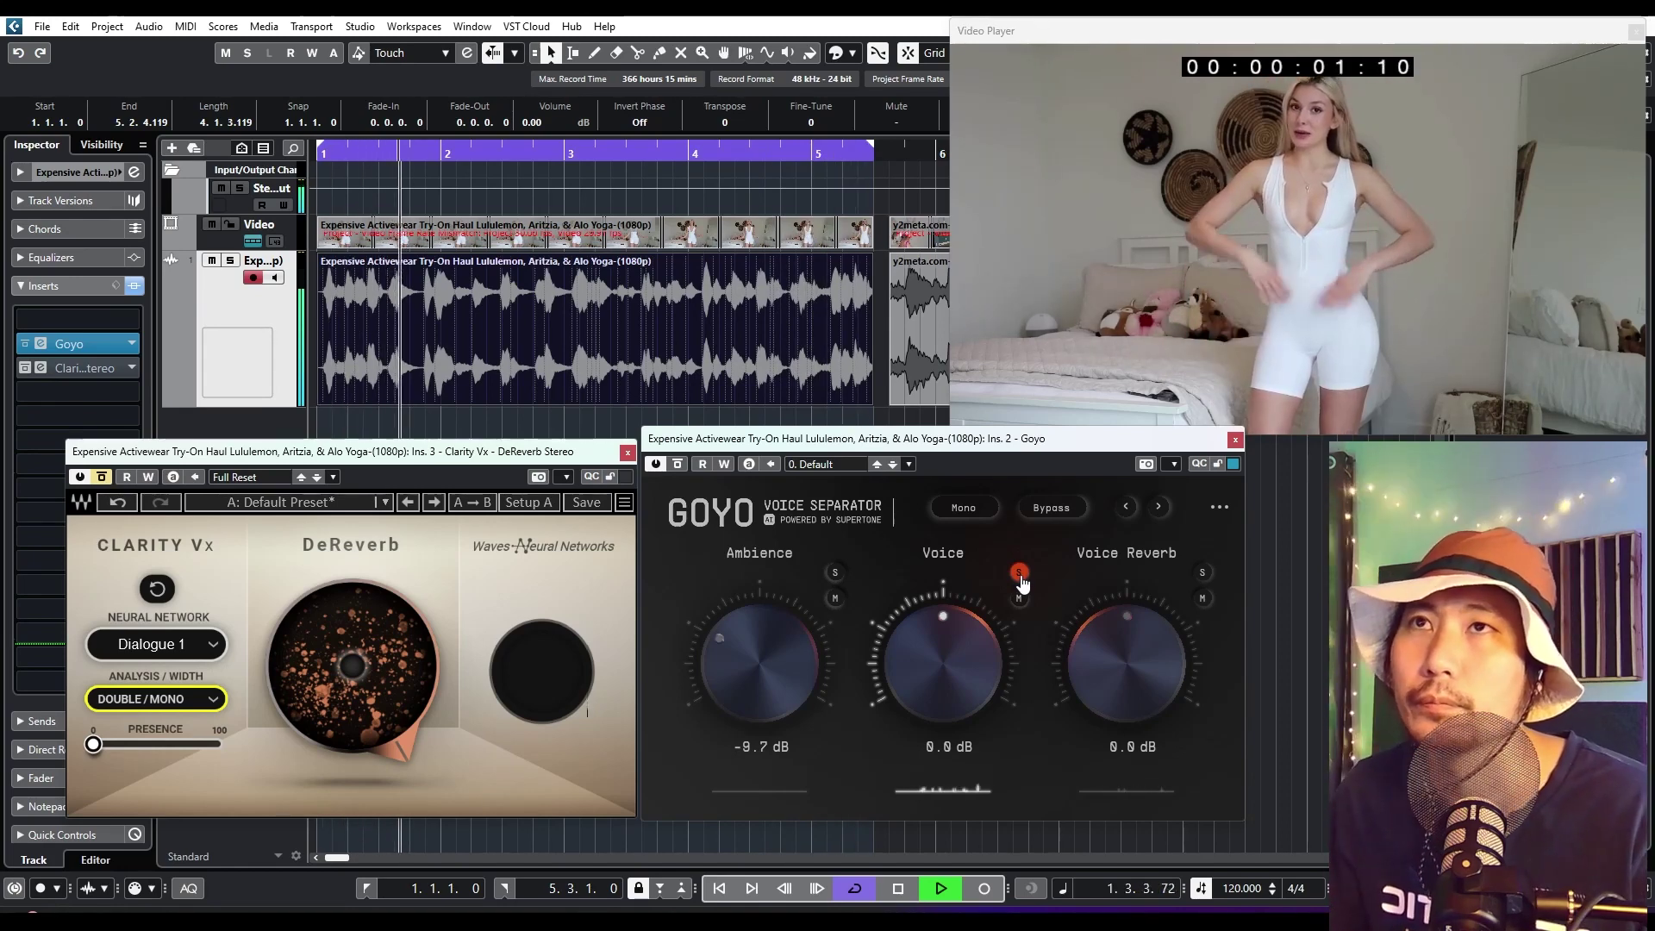
{"action": "left_click", "coordinate": [1202, 572]}
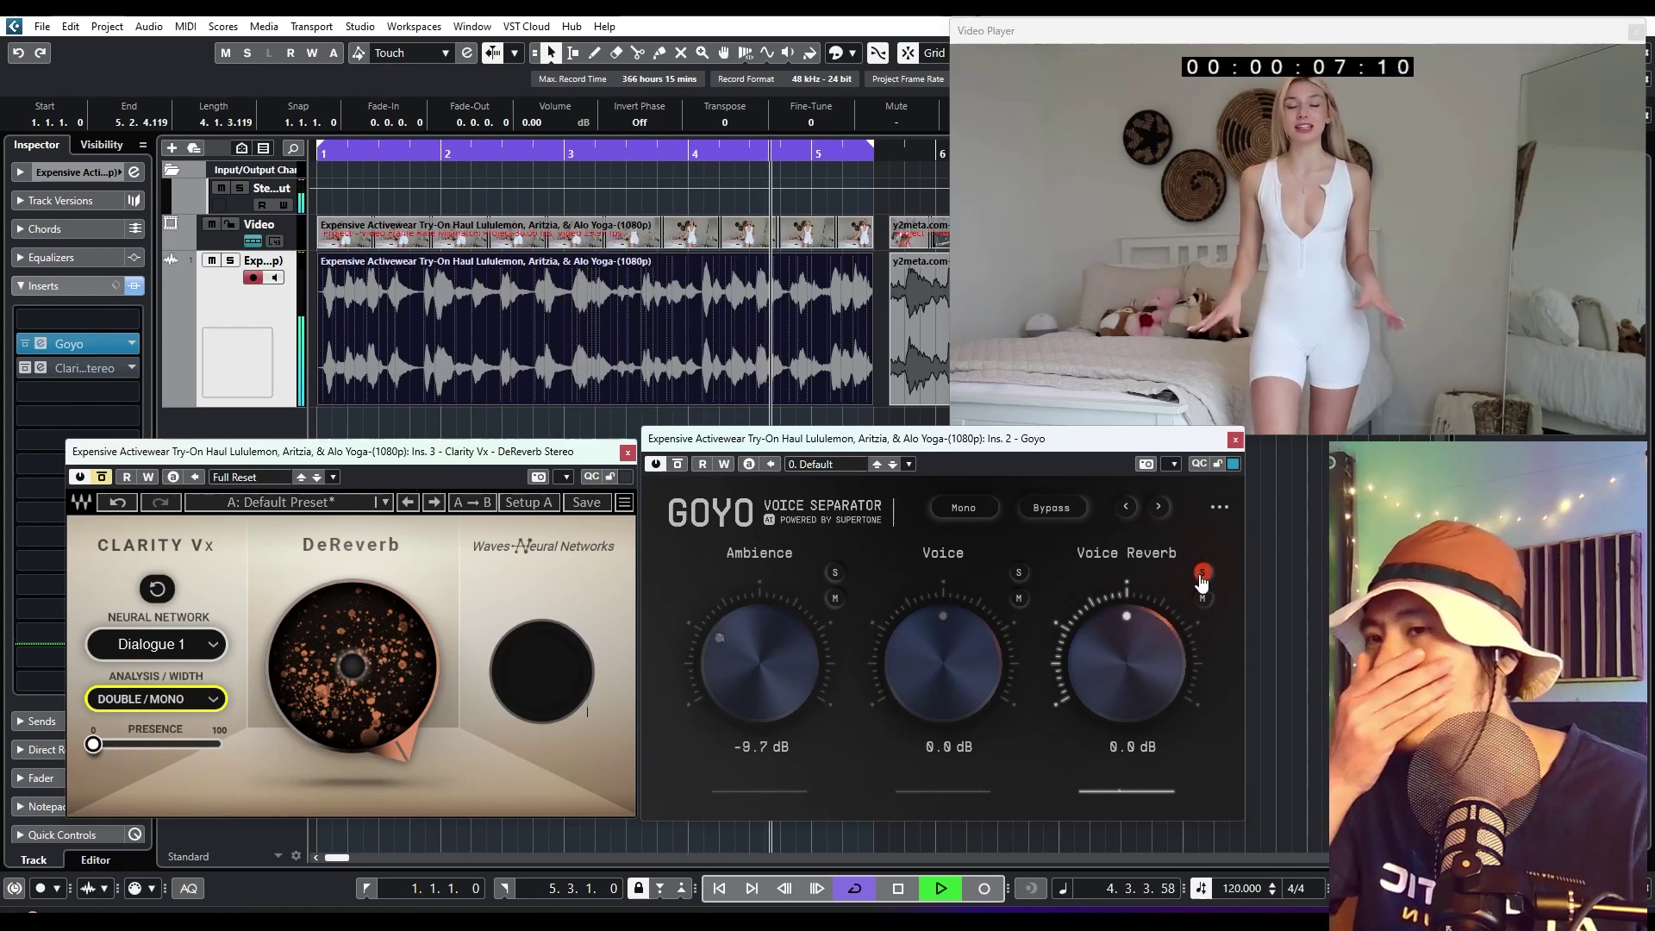
{"action": "mouse_move", "coordinate": [1127, 619]}
{"action": "left_mouse_down"}
{"action": "mouse_move", "coordinate": [1094, 692]}
{"action": "mouse_move", "coordinate": [1118, 595]}
{"action": "left_mouse_up"}
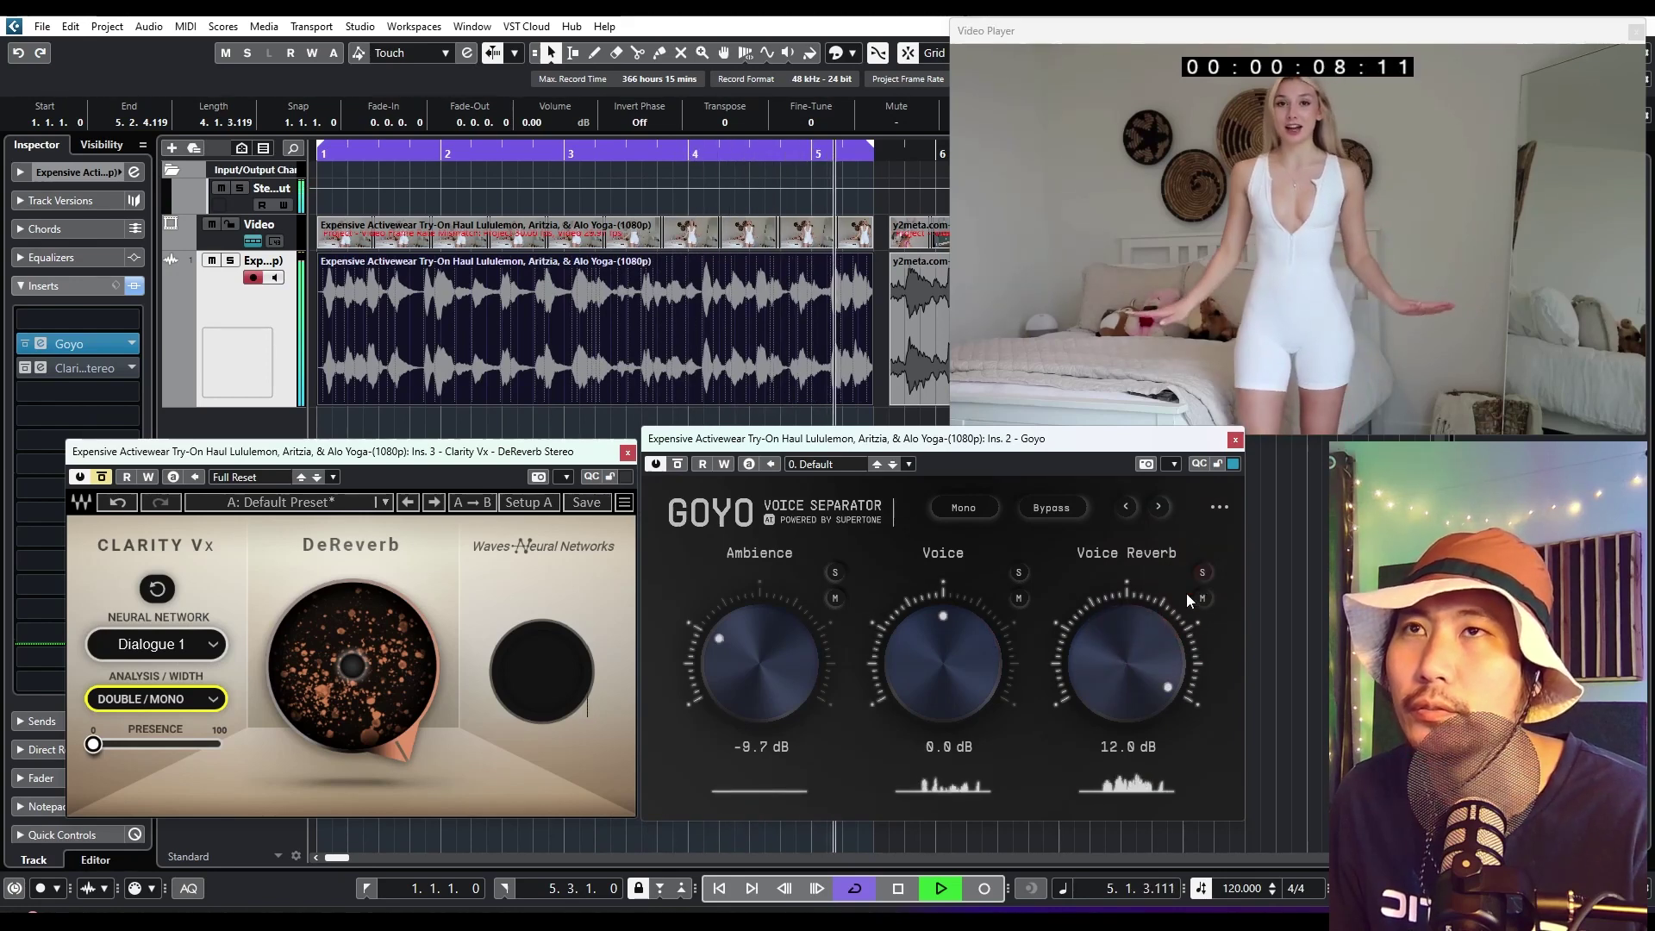
{"action": "left_click_drag", "start_coordinate": [1125, 659], "coordinate": [1062, 747]}
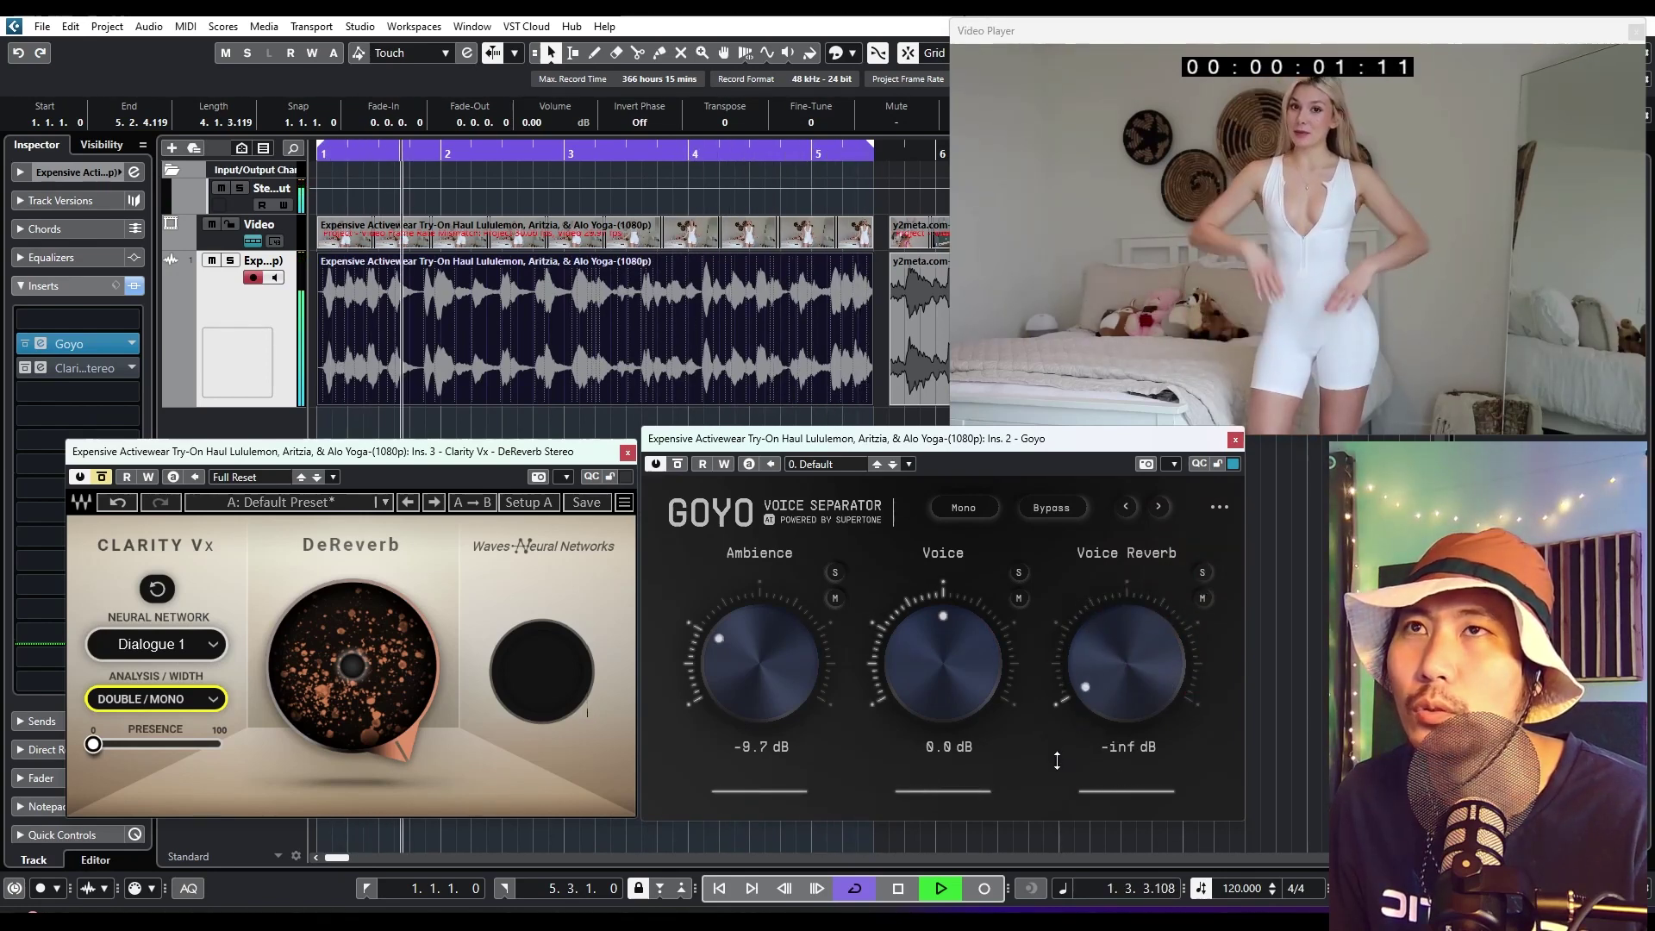
Set Goyo's Voice Reverb to -10.8 dB, checking it in solo, and release the solo
{"action": "scroll", "coordinate": [1120, 696], "scroll_direction": "down", "scroll_amount": 2}
{"action": "left_click_drag", "start_coordinate": [1121, 696], "coordinate": [1207, 583]}
{"action": "left_click", "coordinate": [1203, 572]}
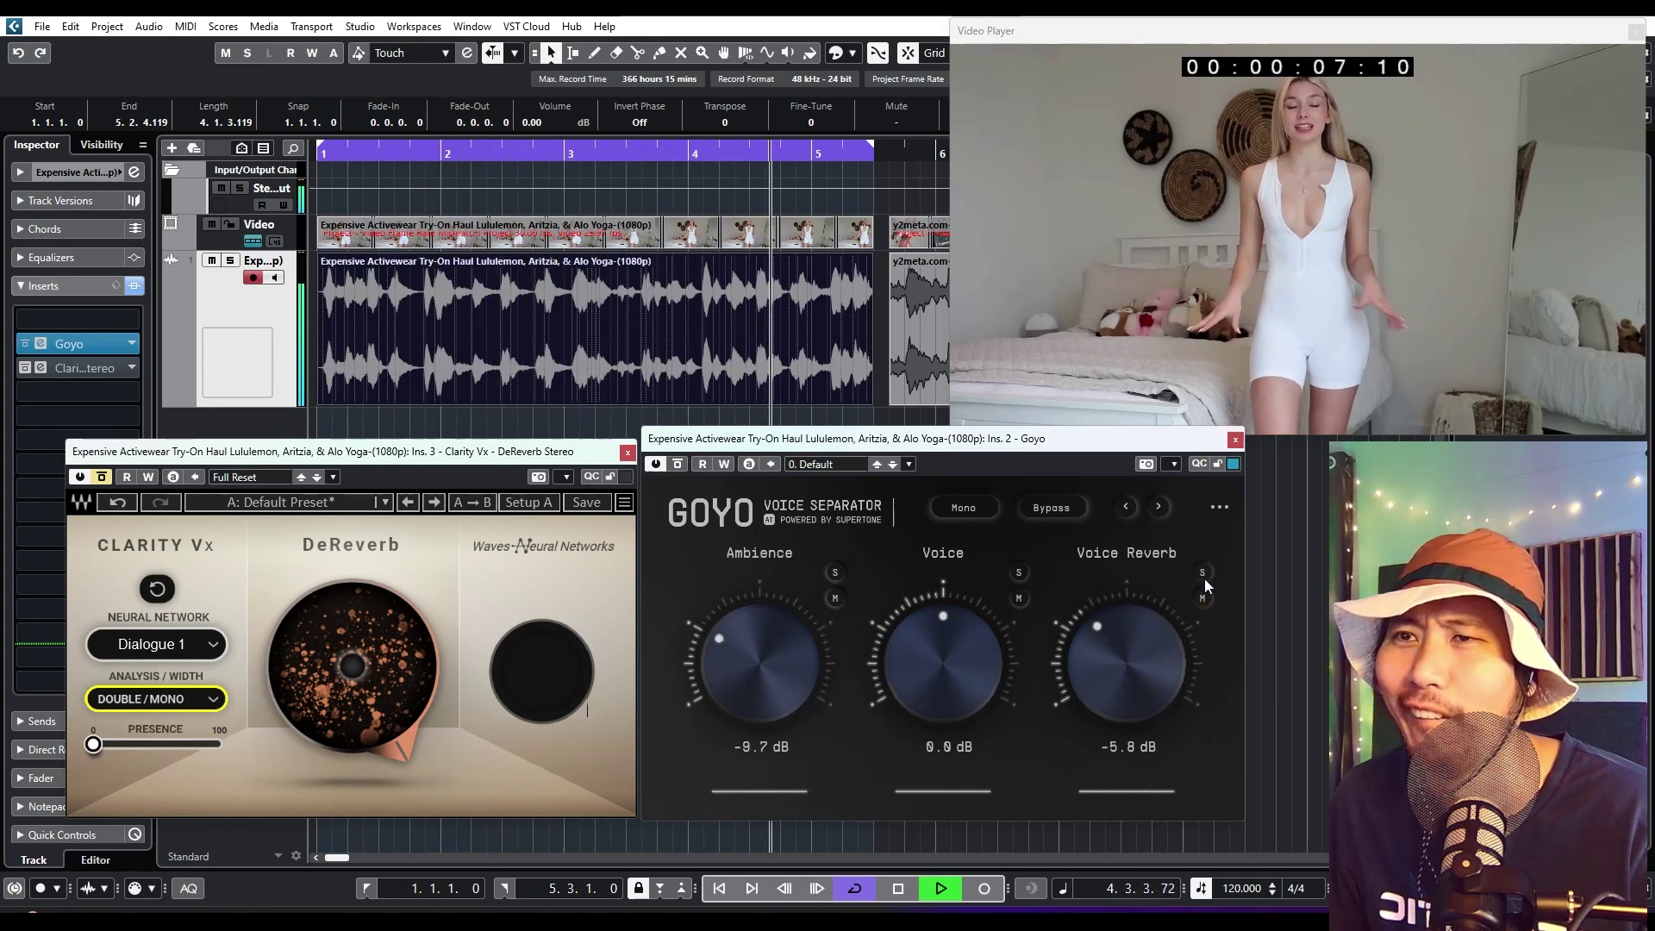
{"action": "scroll", "coordinate": [1118, 662], "scroll_direction": "down", "scroll_amount": 6}
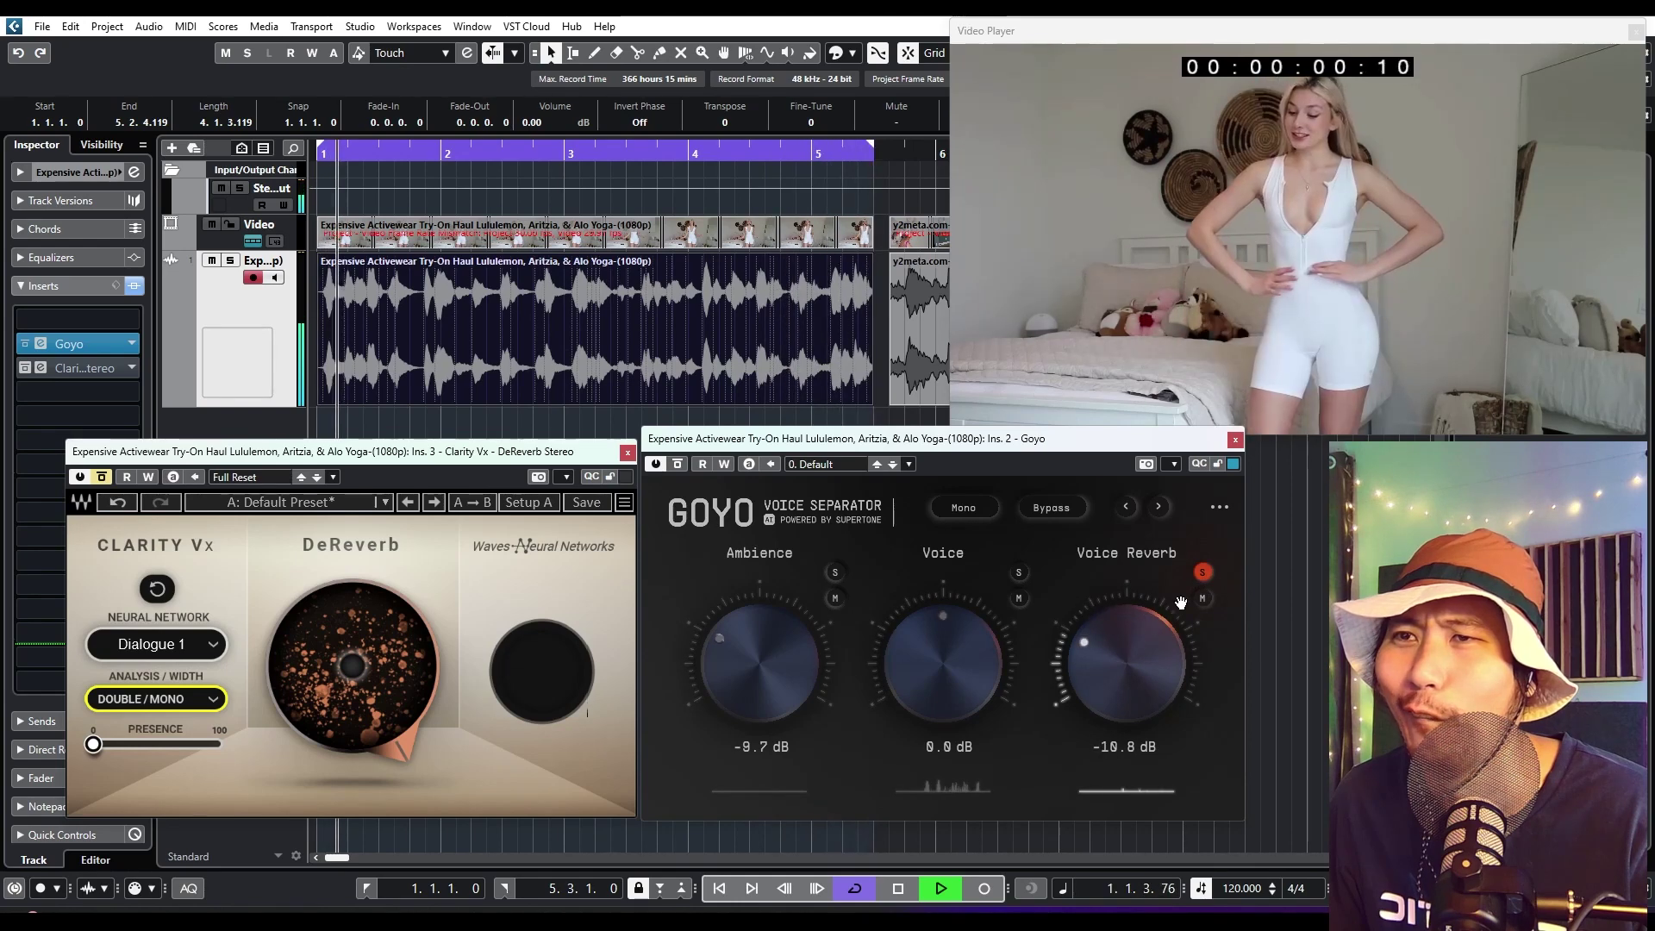
{"action": "left_click", "coordinate": [1202, 572]}
{"action": "scroll", "coordinate": [1182, 673], "scroll_direction": "down", "scroll_amount": 1}
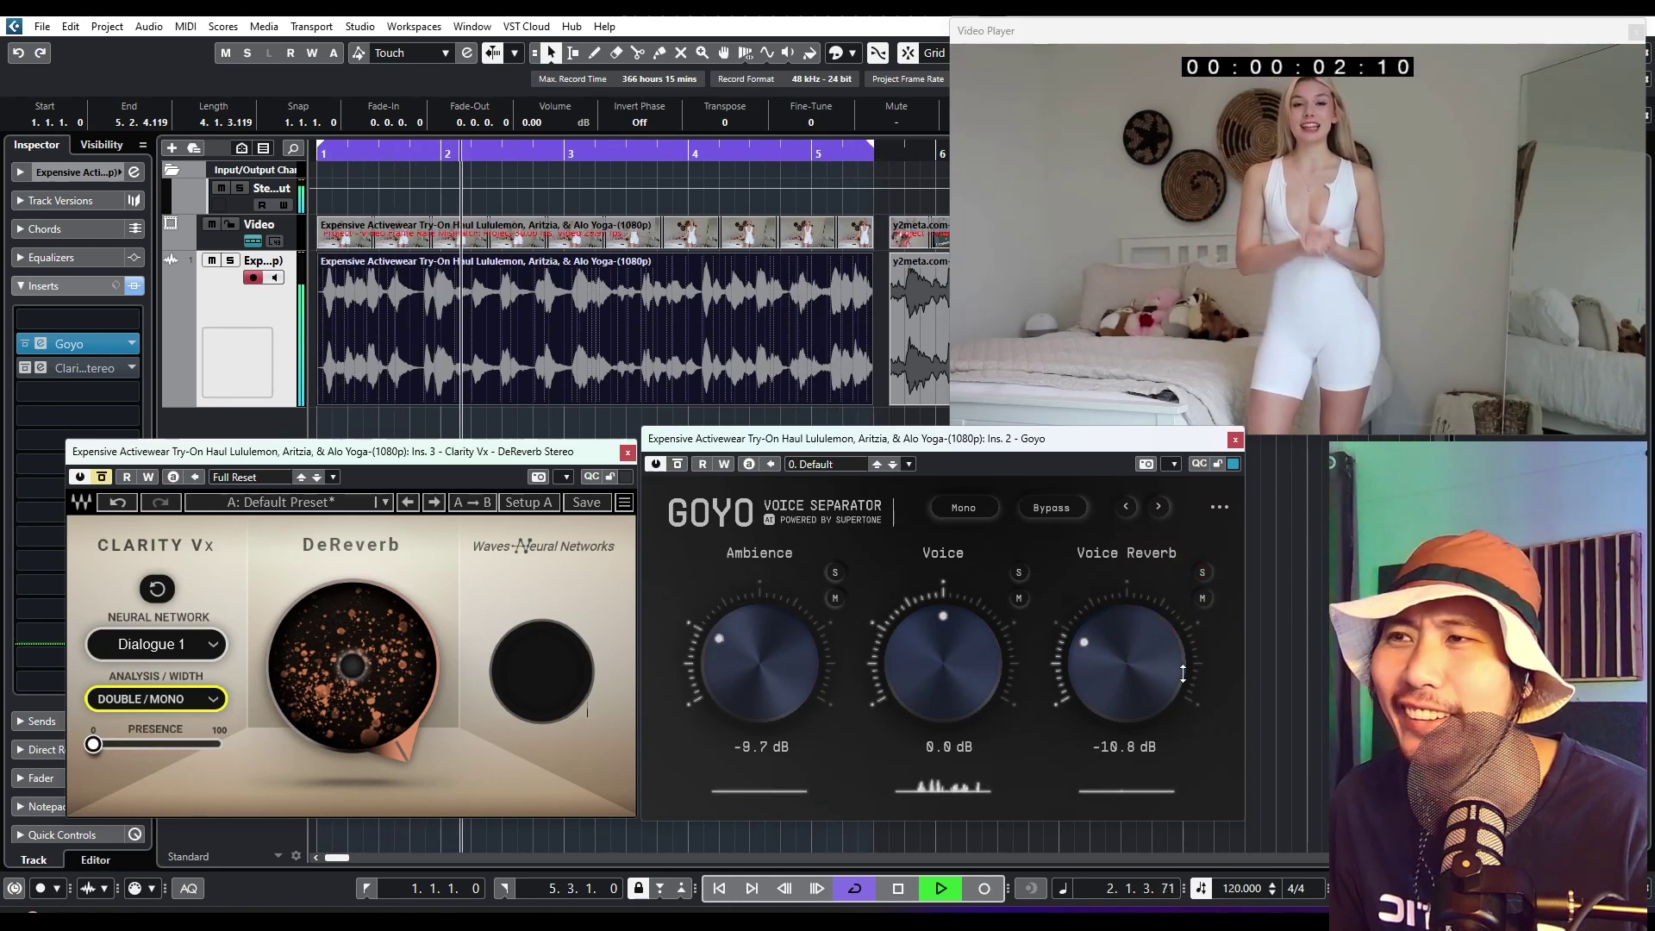
Check the Voice component in solo and lower Voice Reverb to -16.7 dB with the full mix playing
{"action": "left_click", "coordinate": [1018, 572]}
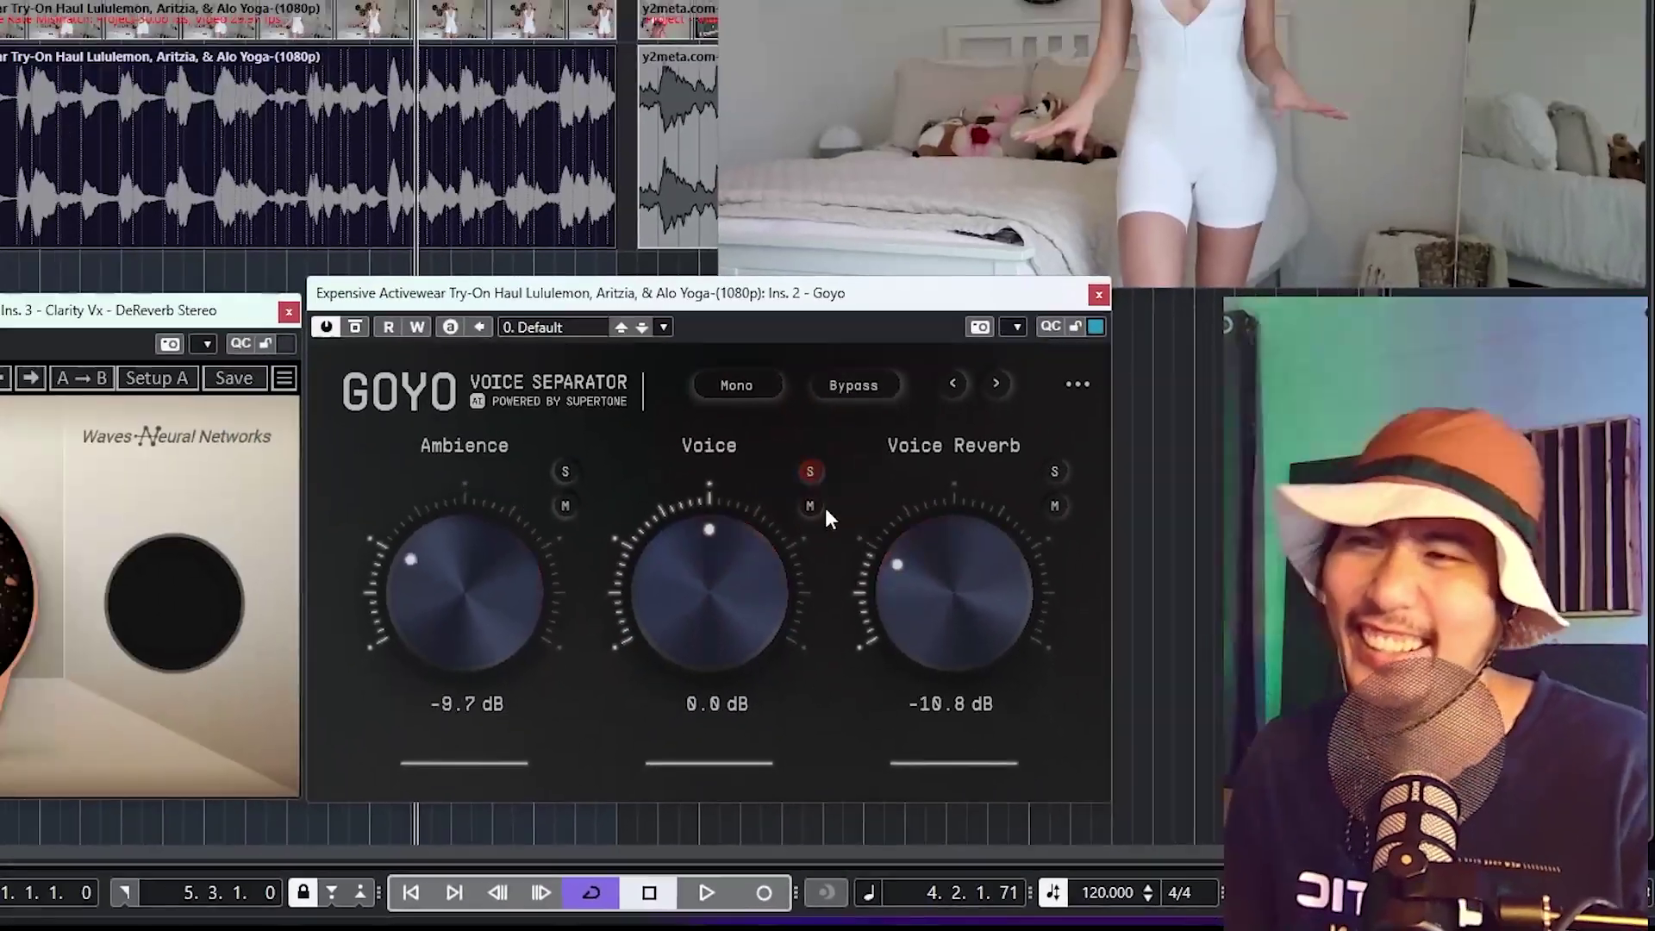
{"action": "left_click", "coordinate": [34, 95]}
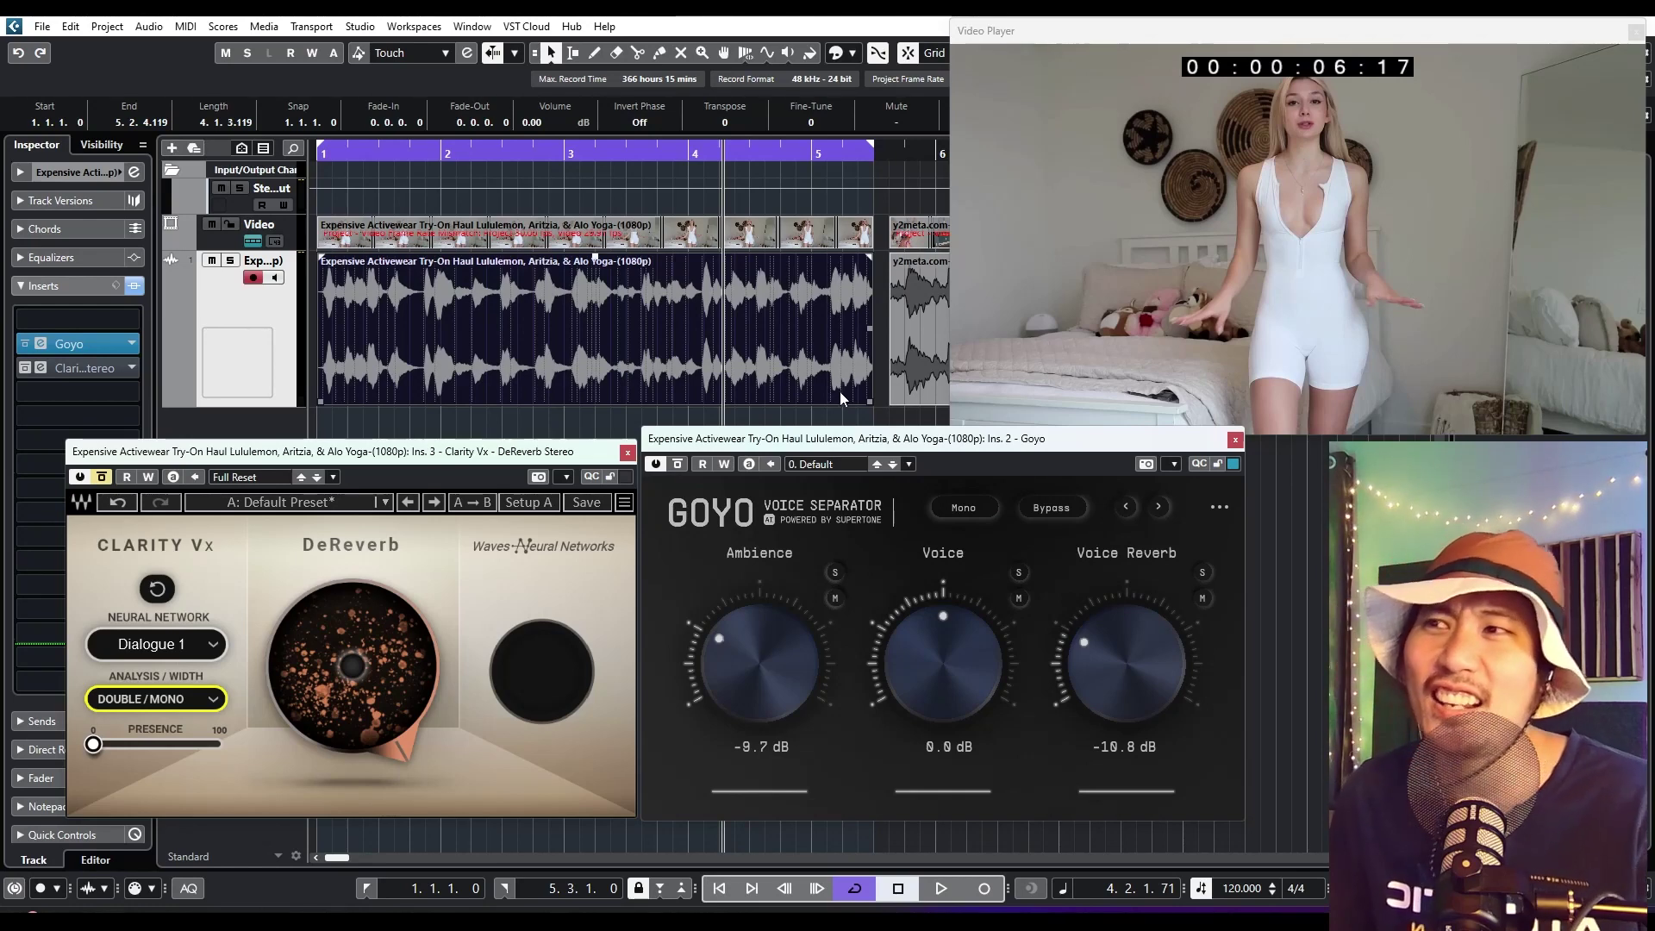
{"action": "key", "text": "space"}
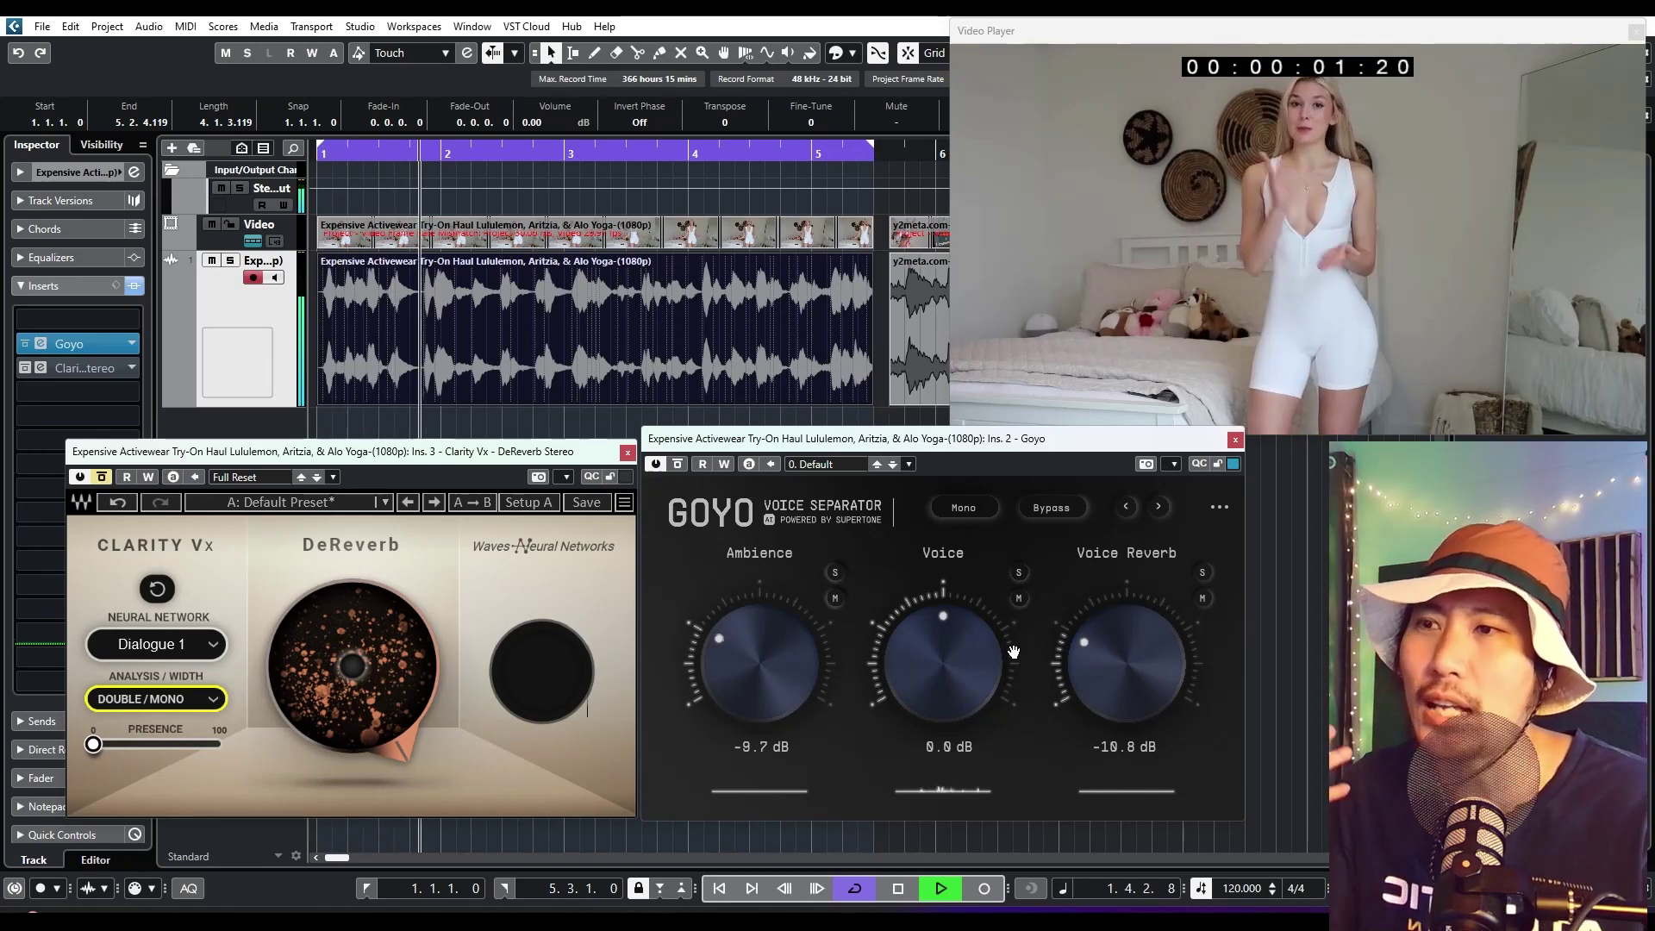
{"action": "mouse_move", "coordinate": [1092, 639]}
{"action": "left_mouse_down"}
{"action": "mouse_move", "coordinate": [1087, 673]}
{"action": "mouse_move", "coordinate": [1147, 576]}
{"action": "mouse_move", "coordinate": [1119, 634]}
{"action": "left_mouse_up"}
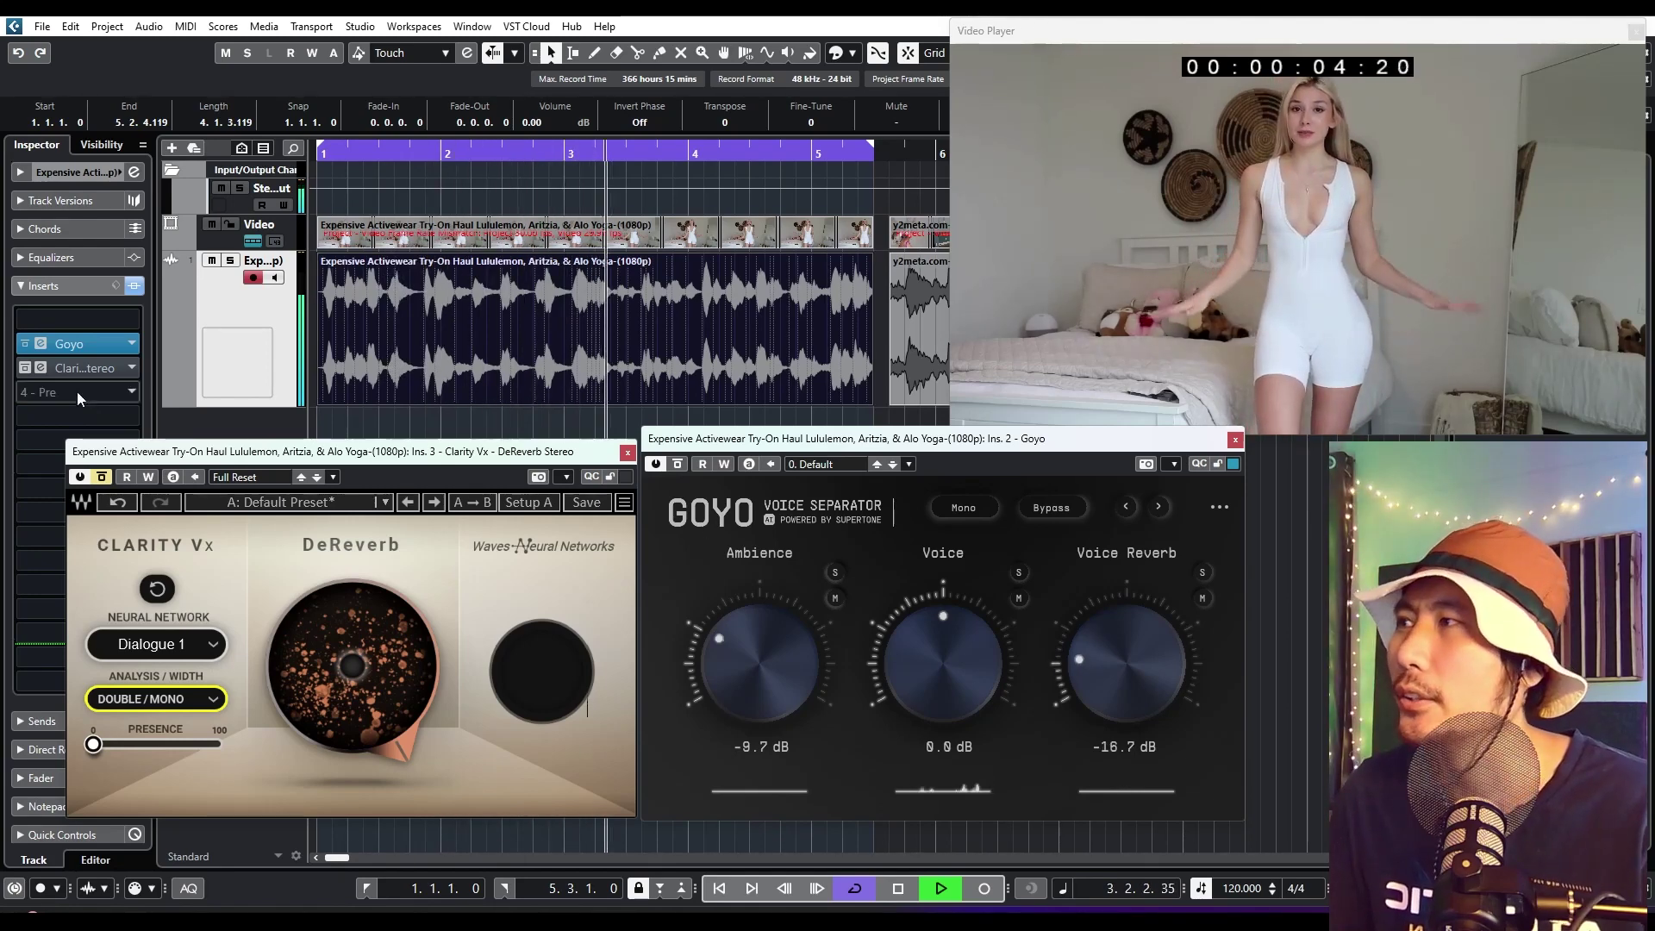
Reset the DeReverb amount to 0.0, bypass Goyo in favour of Clarity Vx DeReverb, and play the clip from its start
{"action": "key", "text": "space"}
{"action": "left_click", "coordinate": [338, 601]}
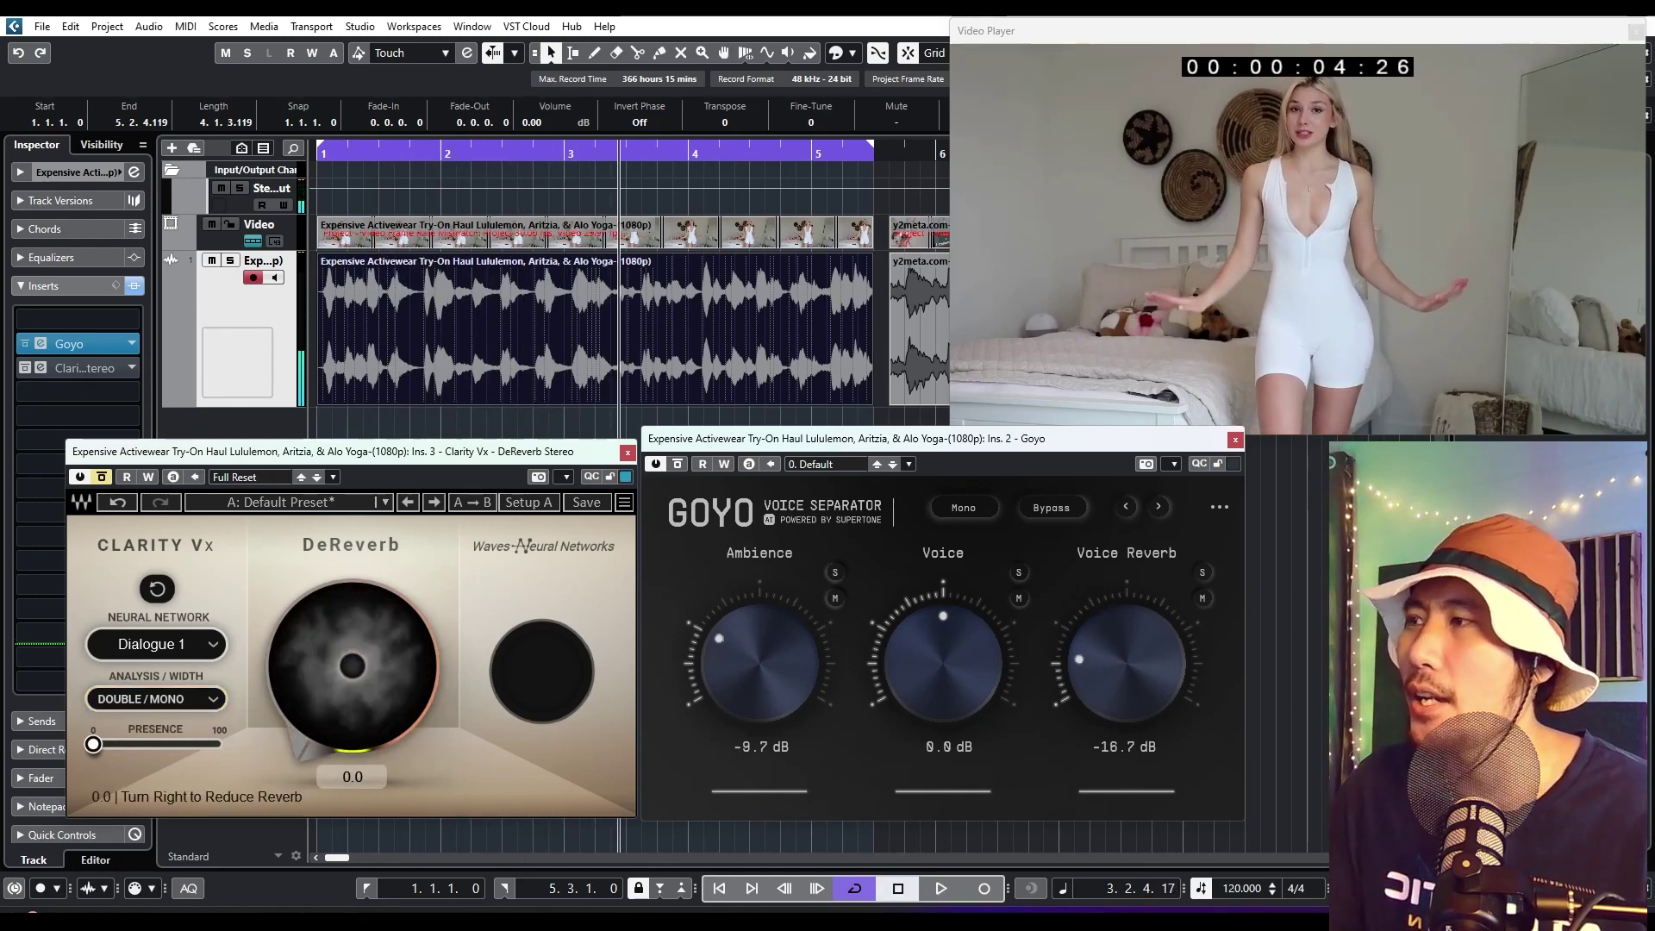
{"action": "left_click", "coordinate": [25, 344]}
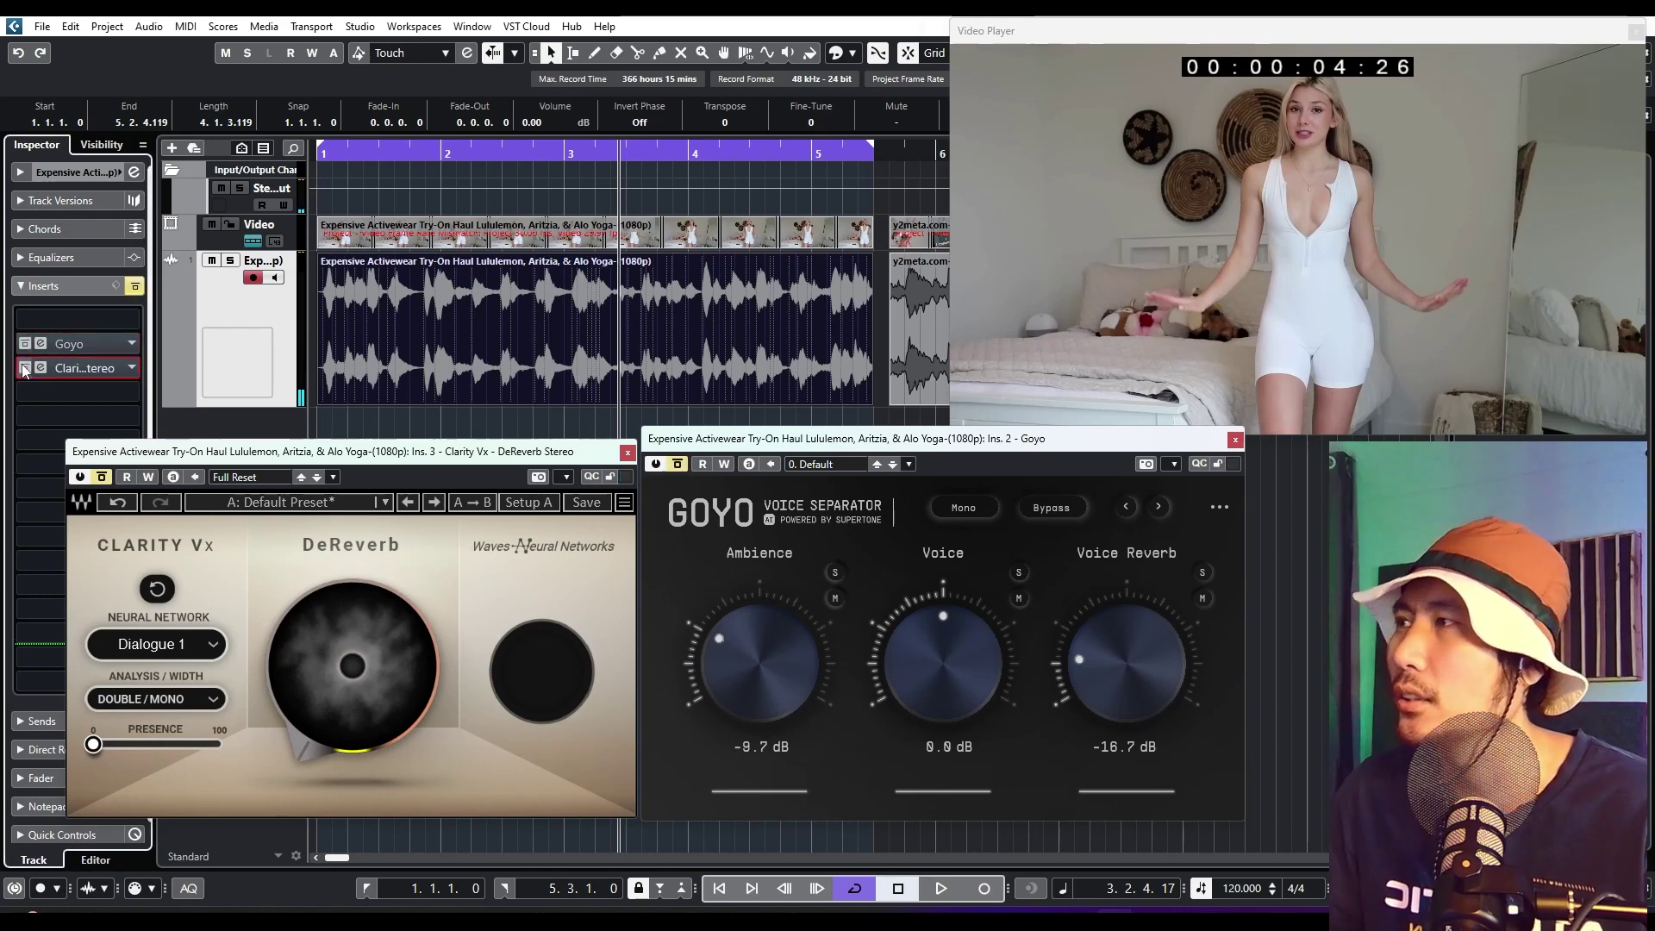
{"action": "key", "text": "space"}
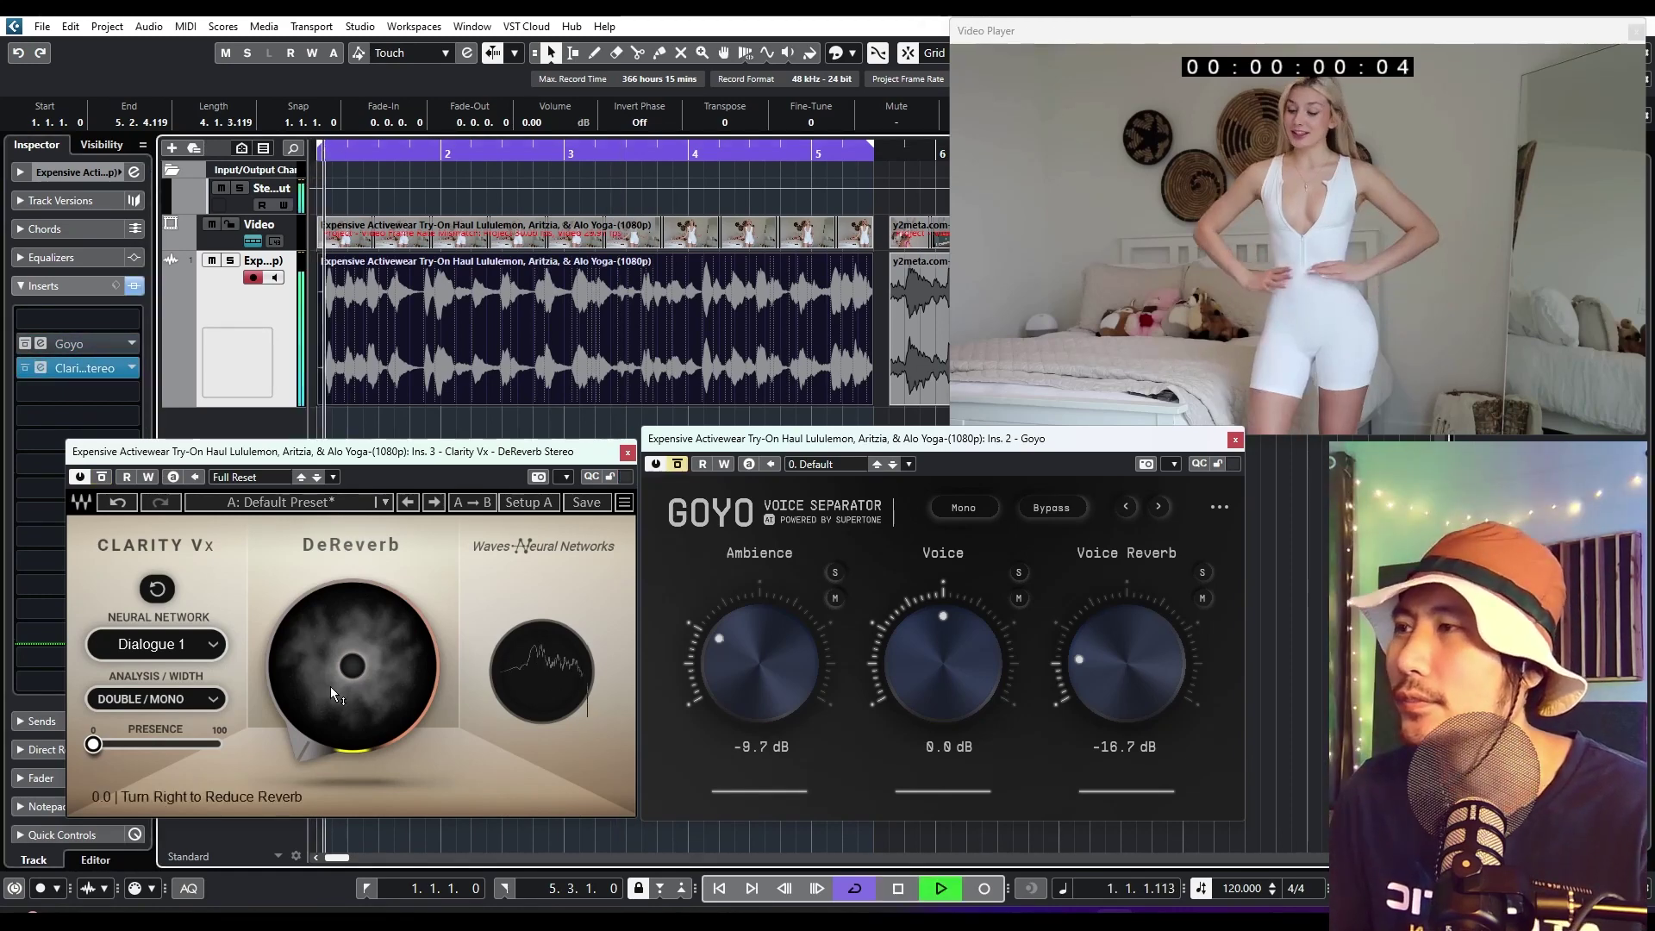
Try the Clarity Vx DeReverb amount at 100.0 and set it to 64.2 during playback
{"action": "left_click_drag", "start_coordinate": [352, 664], "coordinate": [319, 711]}
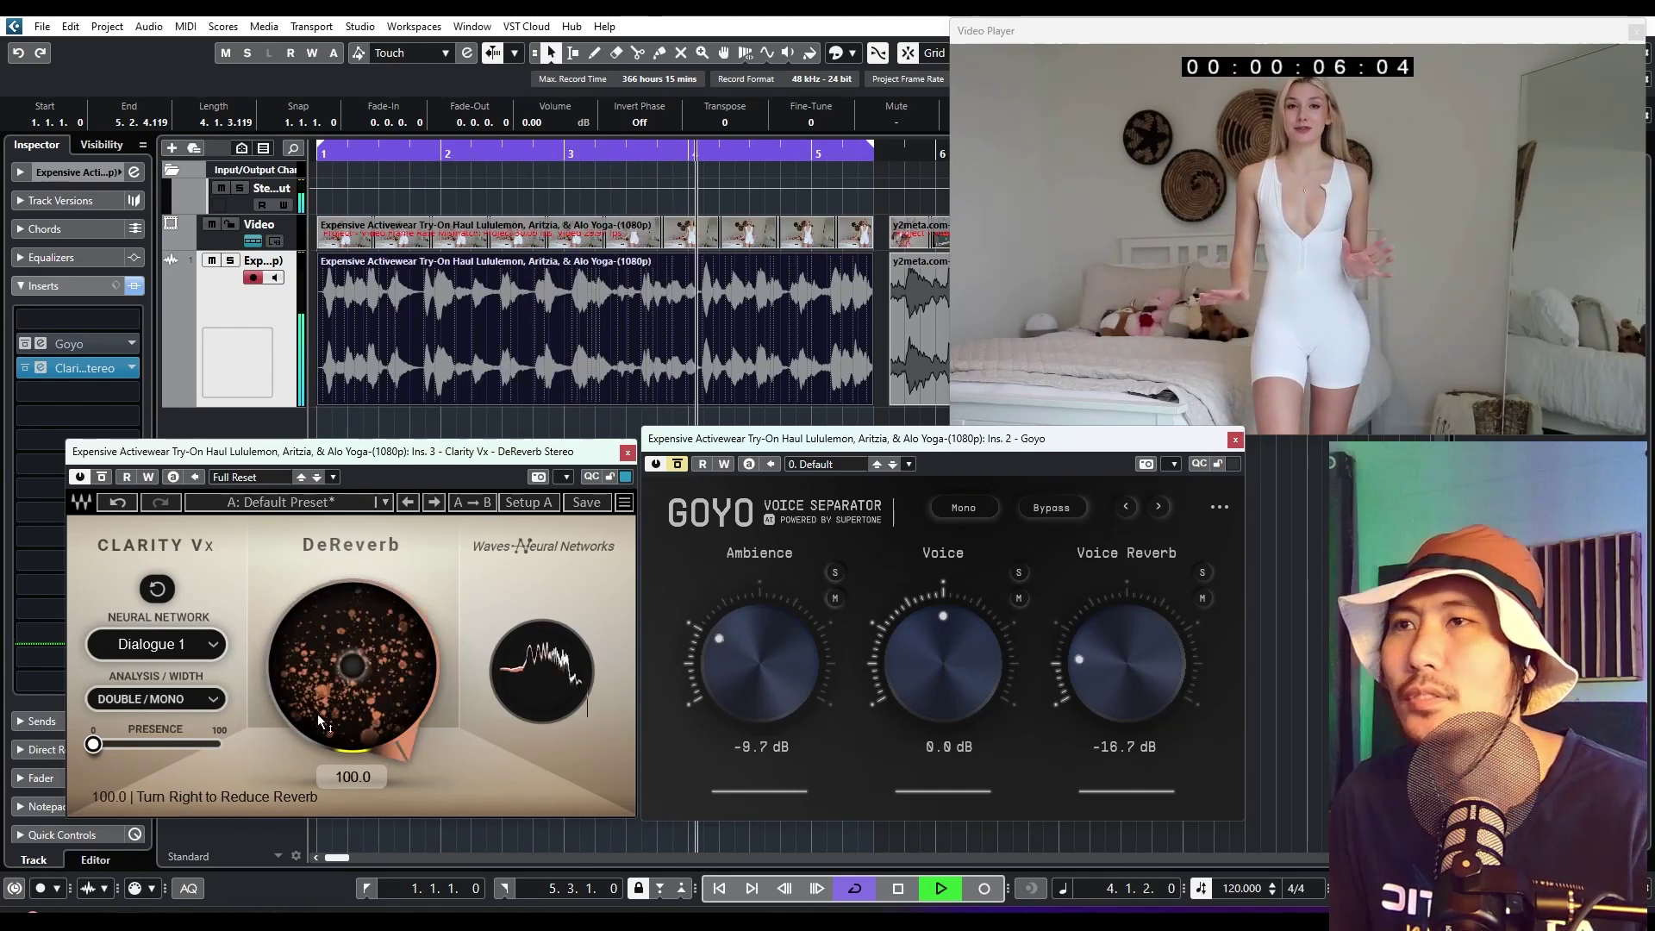
{"action": "left_click", "coordinate": [378, 622]}
{"action": "left_click_drag", "start_coordinate": [377, 622], "coordinate": [364, 629]}
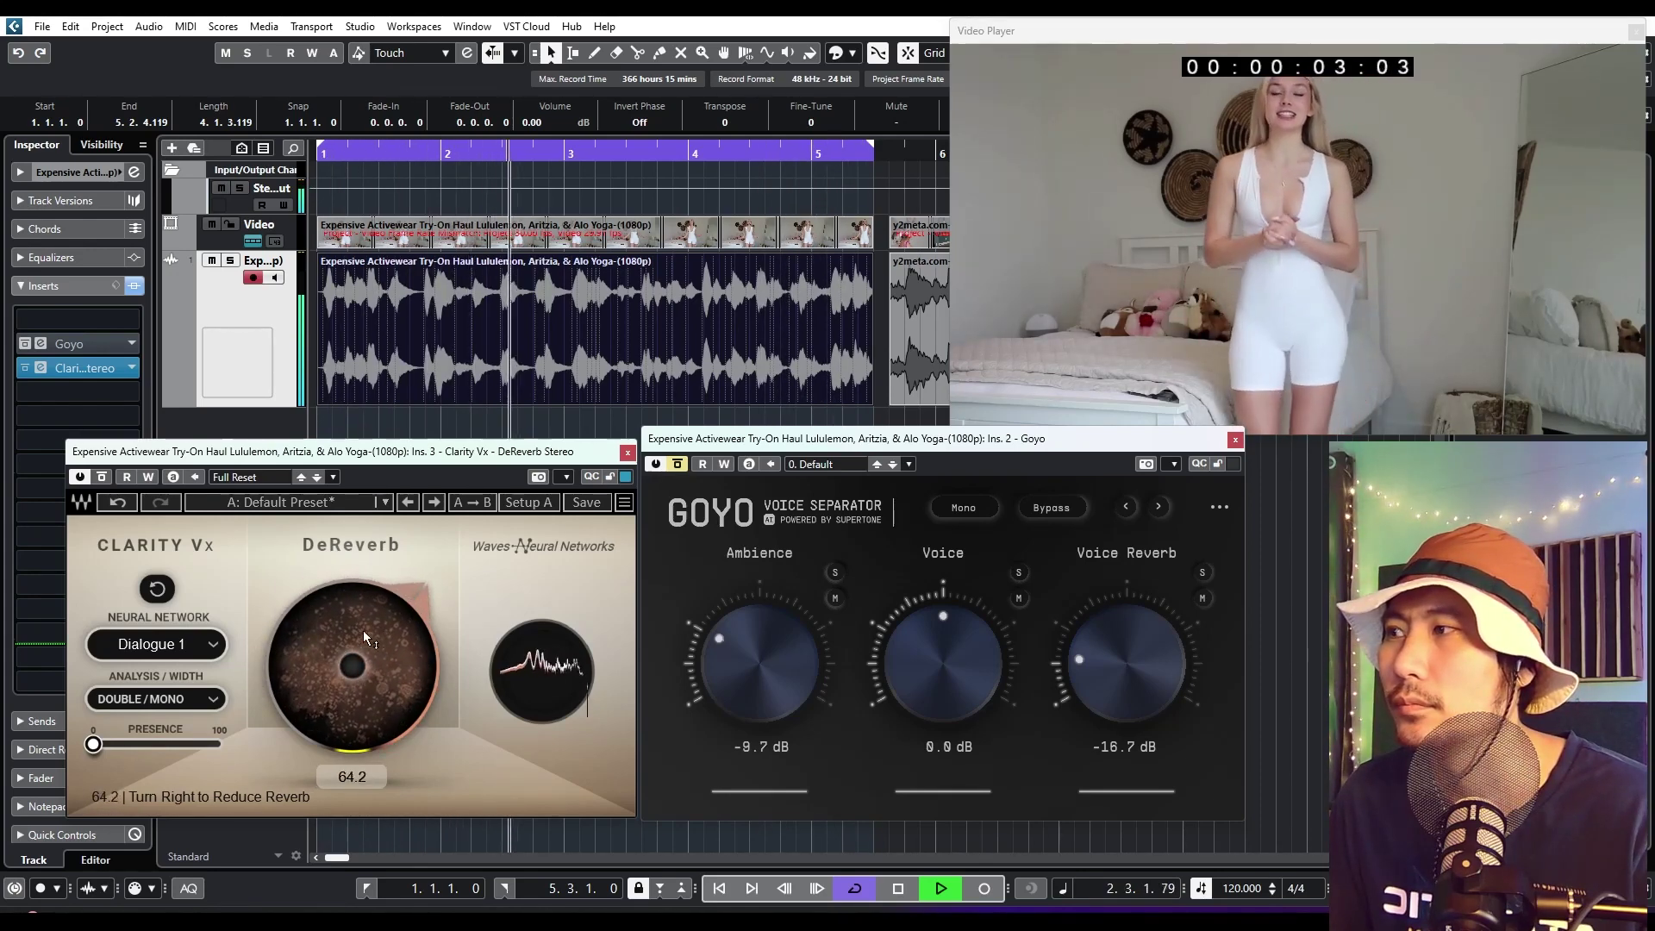
Bypass Clarity Vx DeReverb and re-enable Goyo to compare the two plug-ins during playback
{"action": "left_click", "coordinate": [23, 371]}
{"action": "left_click", "coordinate": [23, 344]}
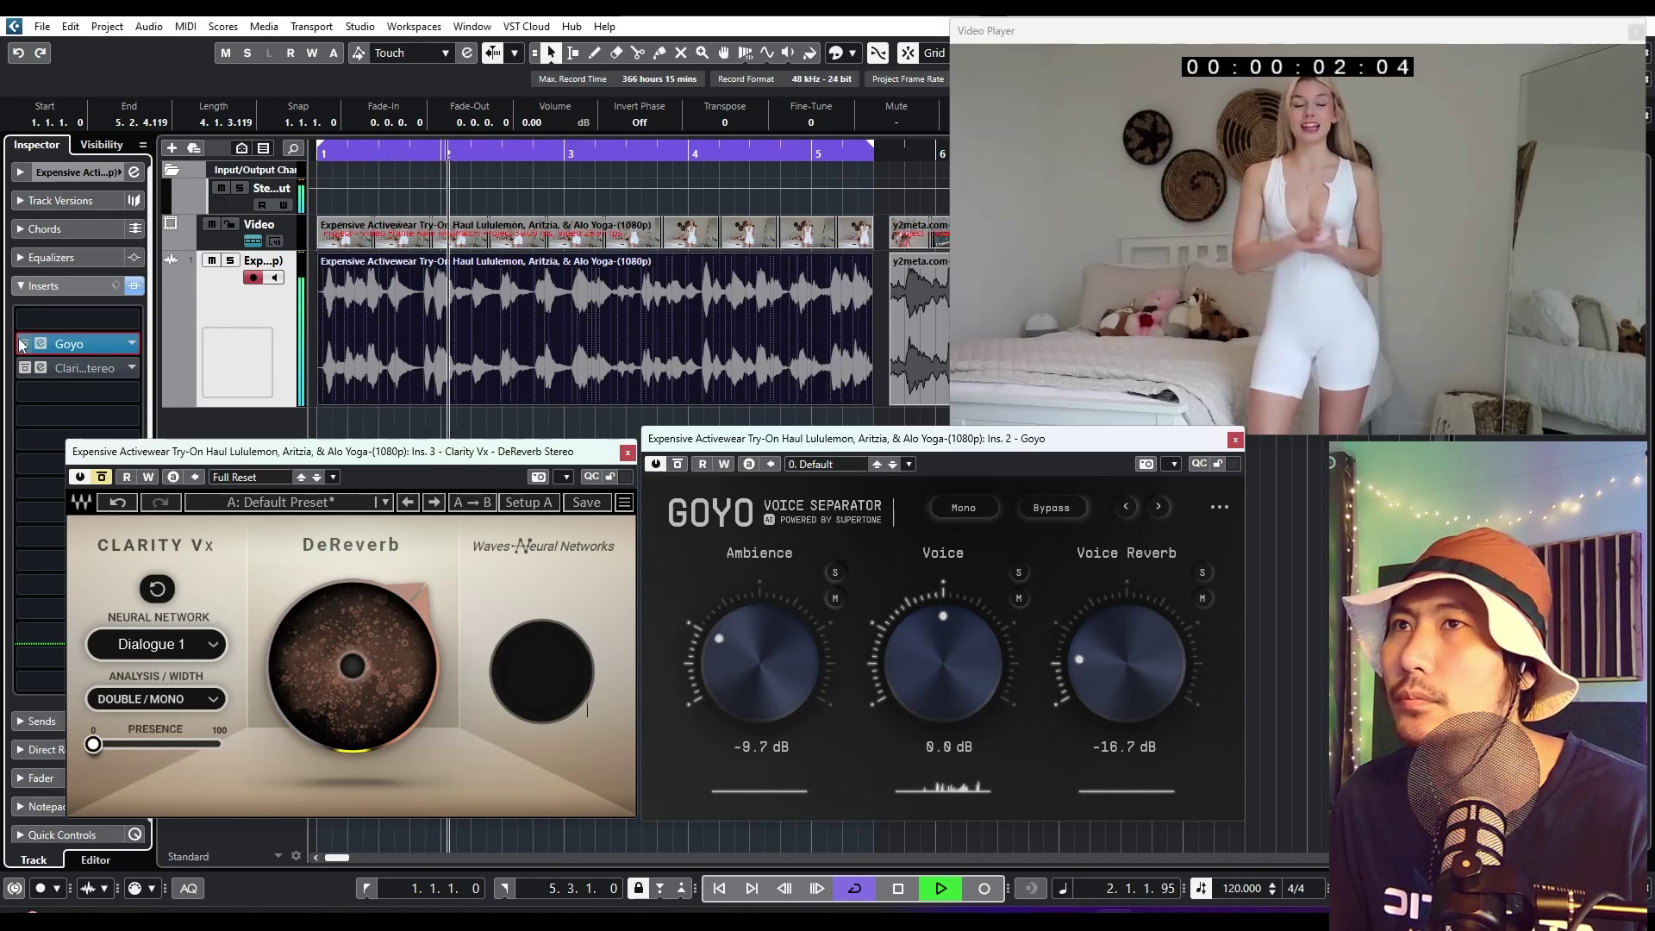
Compare the clip with Goyo bypassed and active, and raise Voice Reverb to -5.9 dB and Ambience to 0.3 dB
{"action": "left_click", "coordinate": [23, 344]}
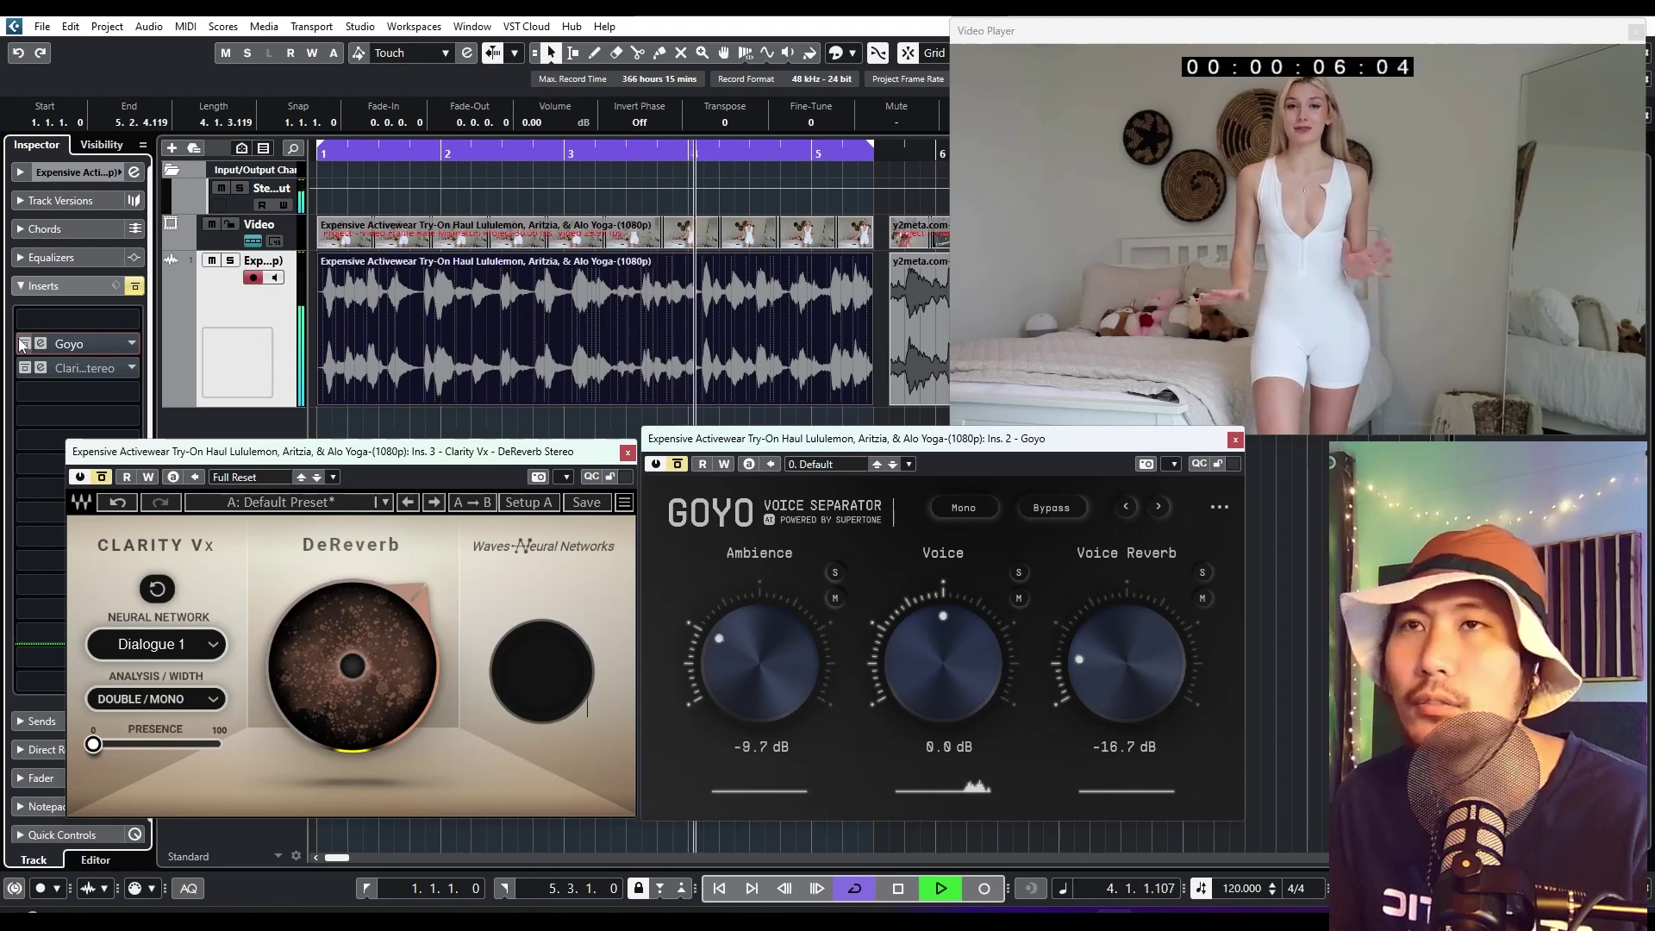
{"action": "left_click", "coordinate": [24, 343]}
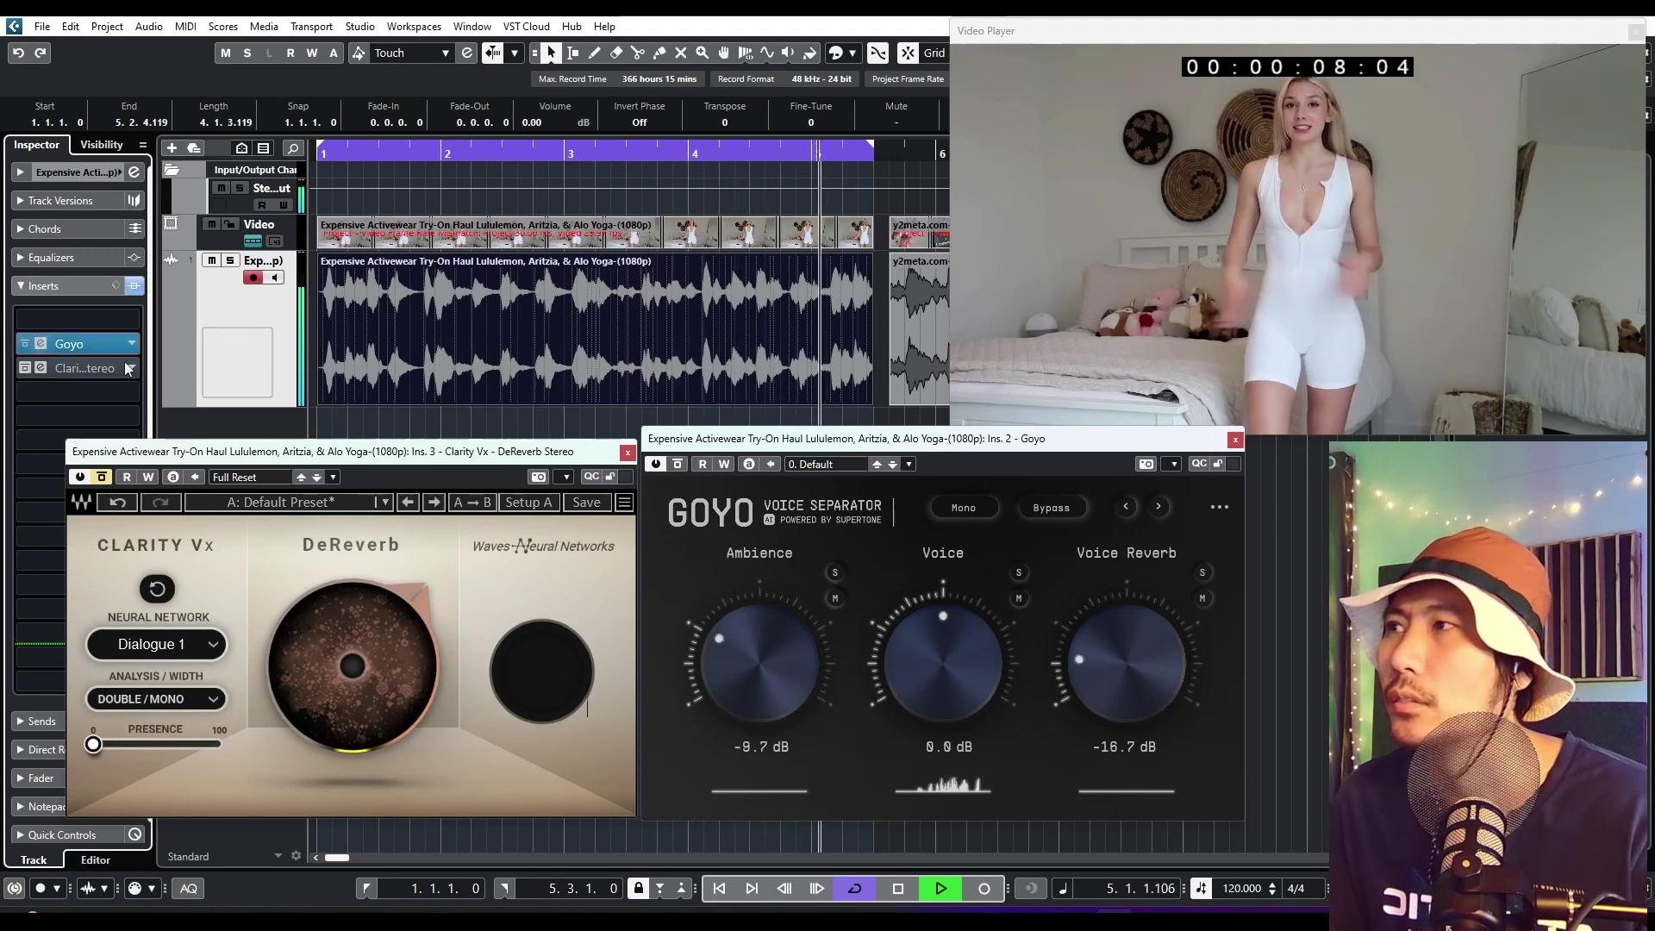
{"action": "left_click_drag", "start_coordinate": [1115, 680], "coordinate": [1122, 641]}
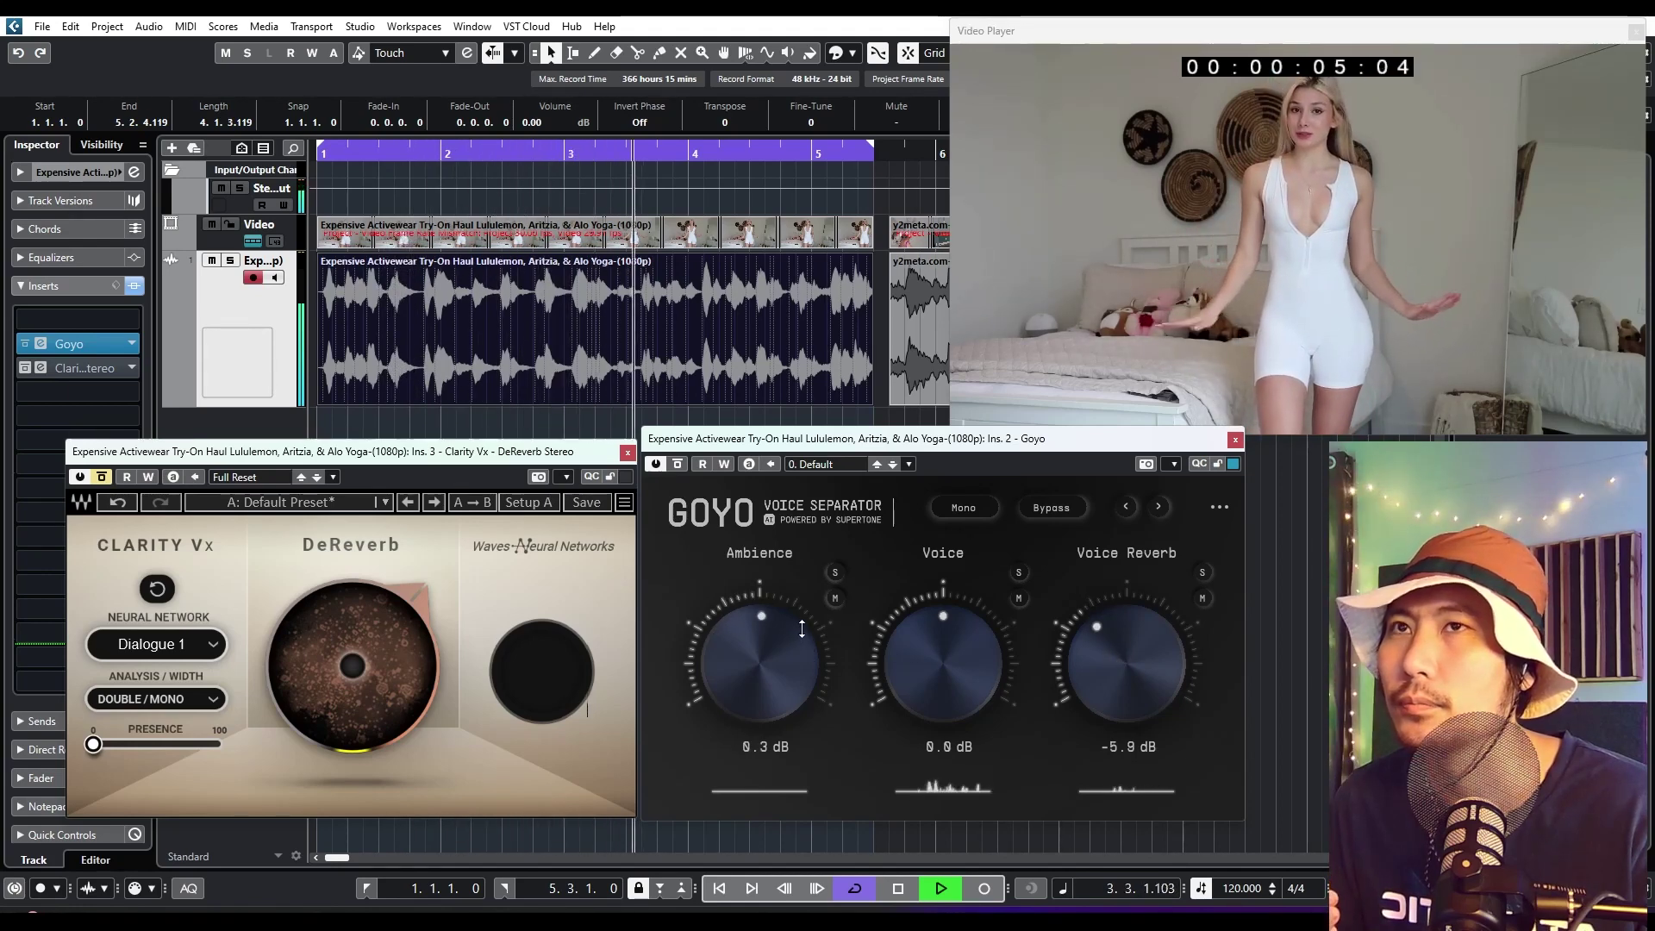
{"action": "left_click_drag", "start_coordinate": [802, 636], "coordinate": [803, 629]}
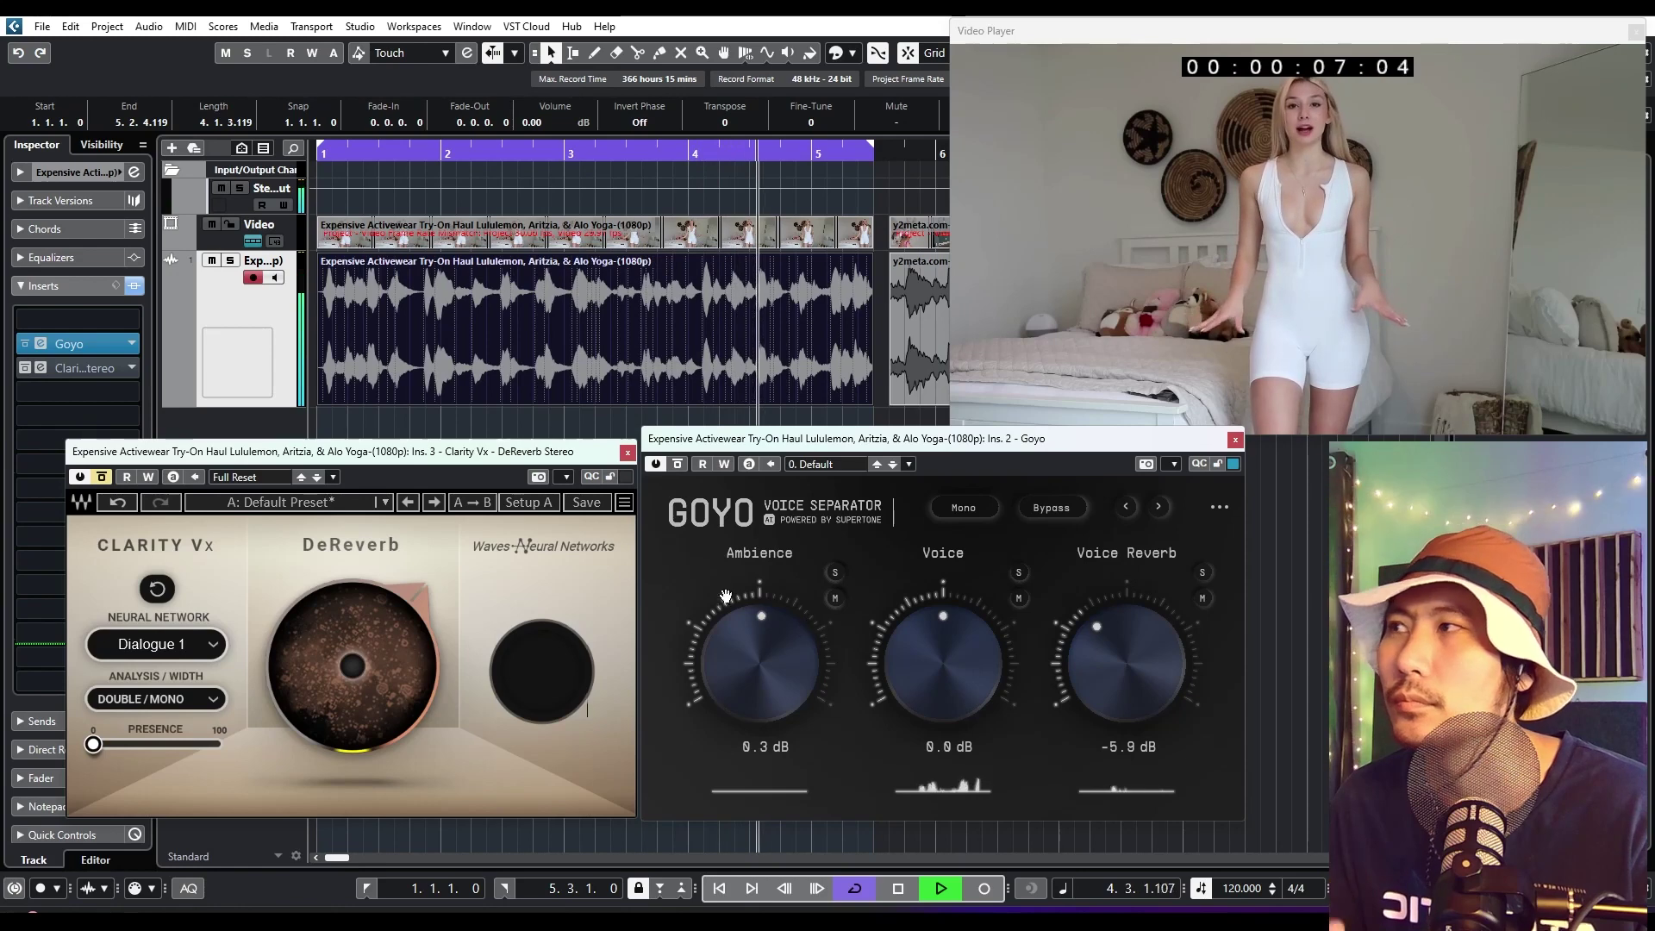
Switch from Goyo to Clarity Vx DeReverb and adjust its DeReverb amount, Presence and Double/Stereo analysis width
{"action": "left_click", "coordinate": [25, 368]}
{"action": "left_click", "coordinate": [25, 343]}
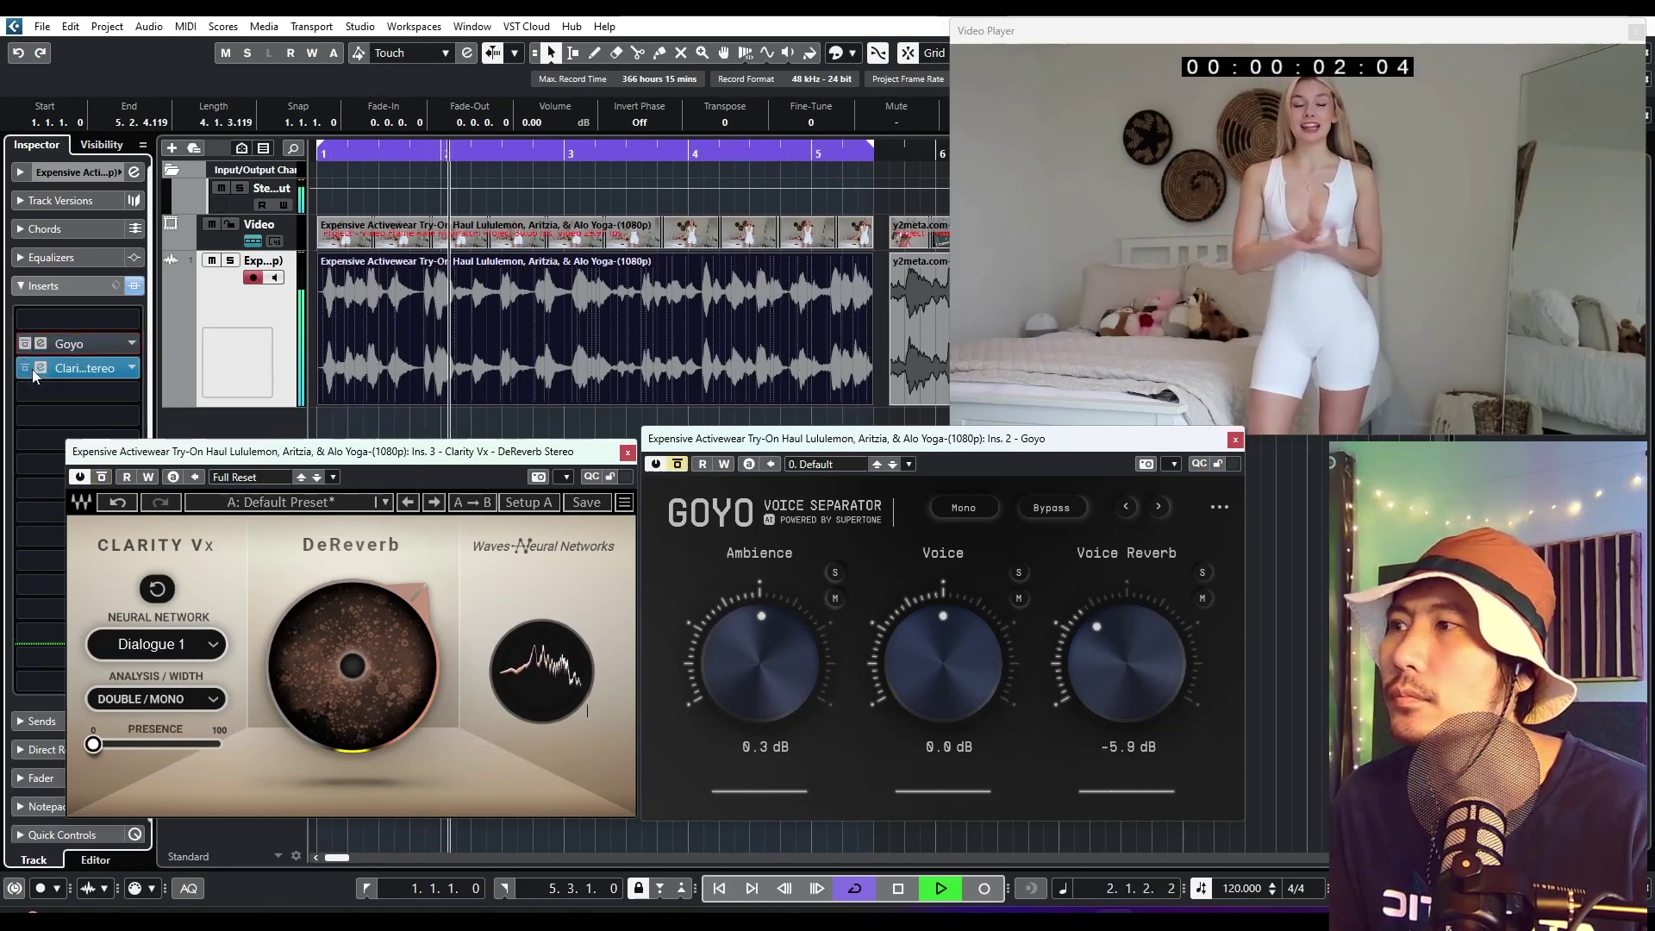
{"action": "left_click_drag", "start_coordinate": [350, 655], "coordinate": [338, 621]}
{"action": "mouse_move", "coordinate": [93, 744]}
{"action": "left_mouse_down"}
{"action": "mouse_move", "coordinate": [220, 744]}
{"action": "mouse_move", "coordinate": [122, 744]}
{"action": "left_mouse_up"}
{"action": "left_click", "coordinate": [143, 699]}
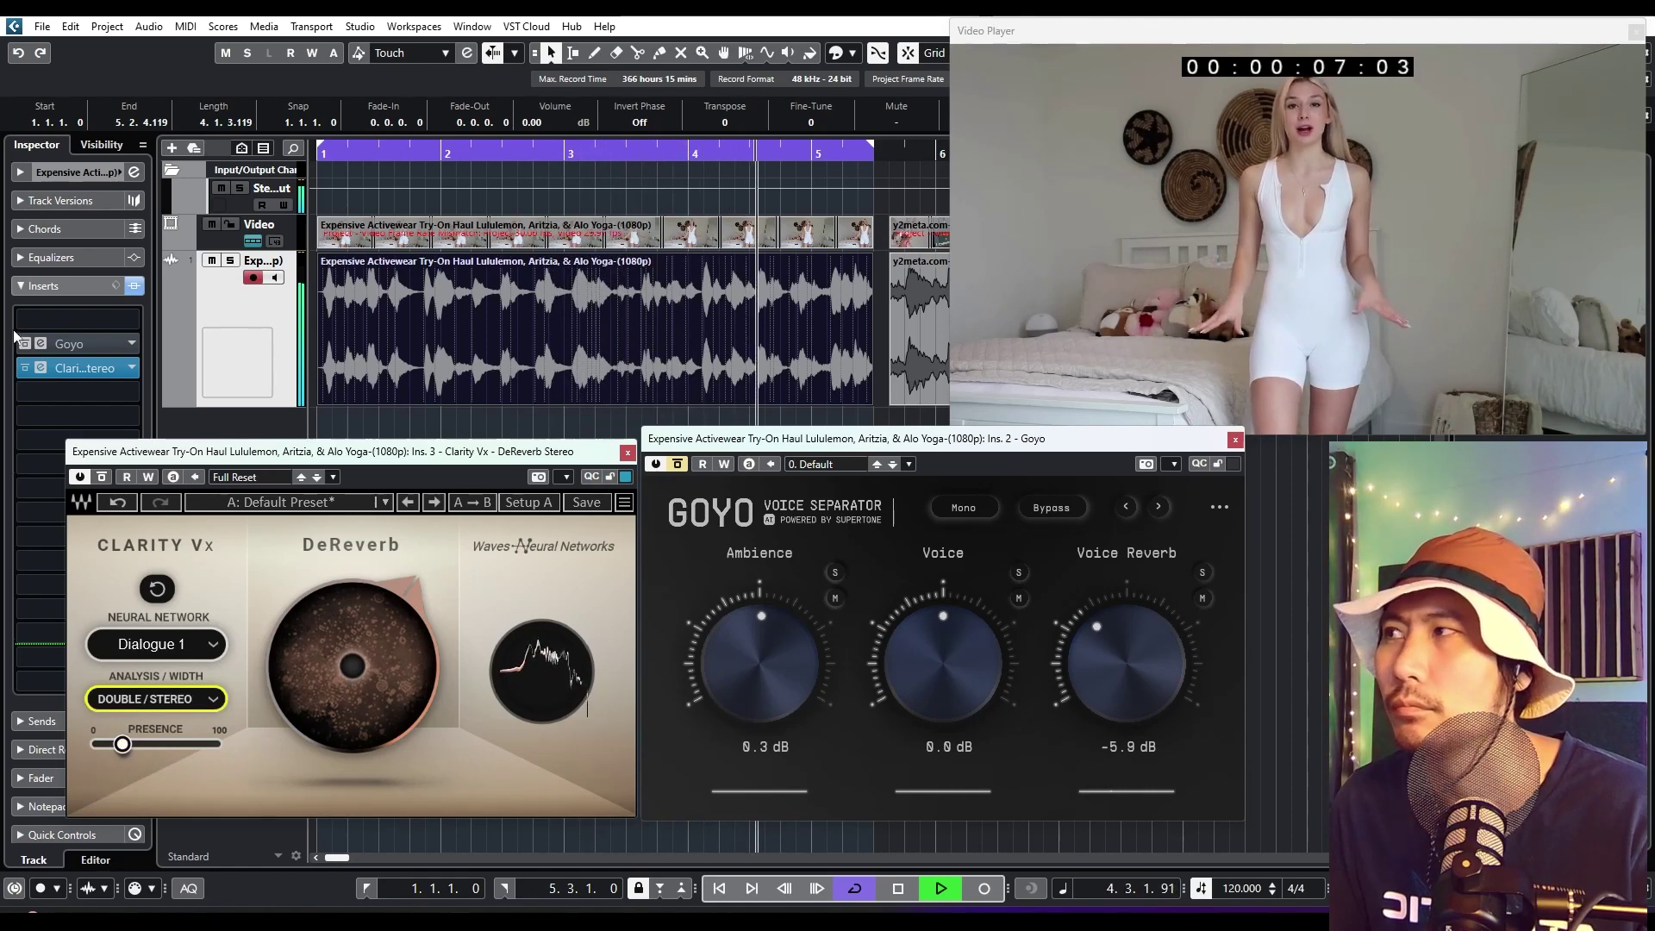
Return to Goyo with Clarity Vx DeReverb bypassed and lower Voice Reverb to -21.1 dB during playback
{"action": "left_click", "coordinate": [27, 370]}
{"action": "left_click", "coordinate": [28, 369]}
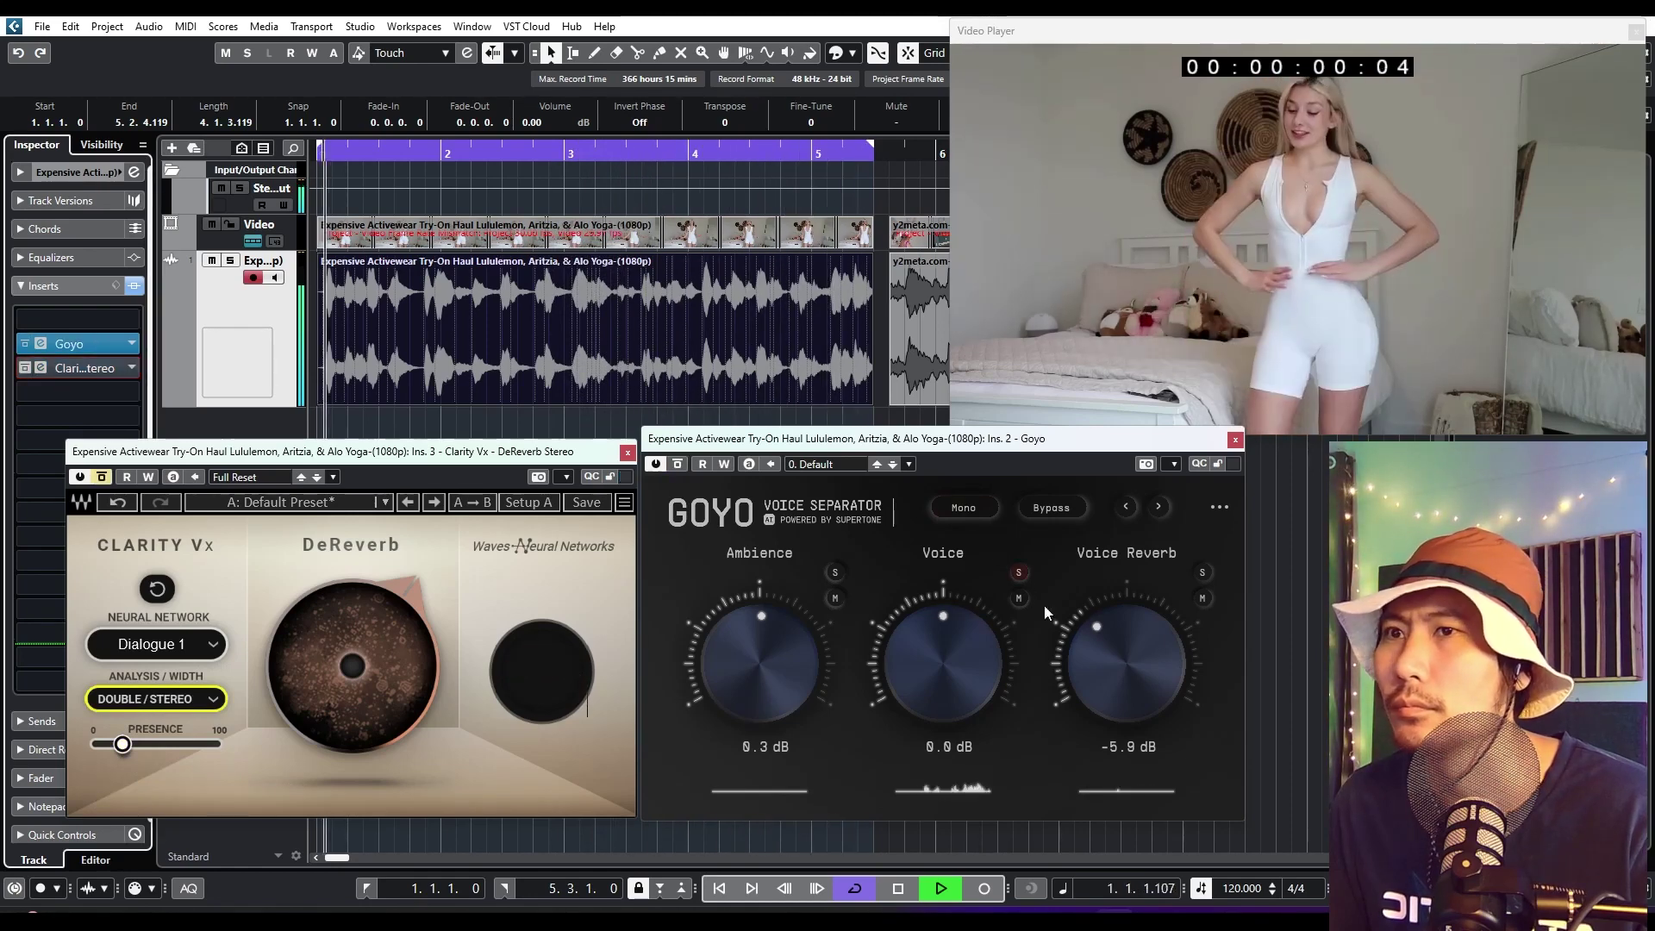
{"action": "left_click_drag", "start_coordinate": [1095, 638], "coordinate": [1097, 665]}
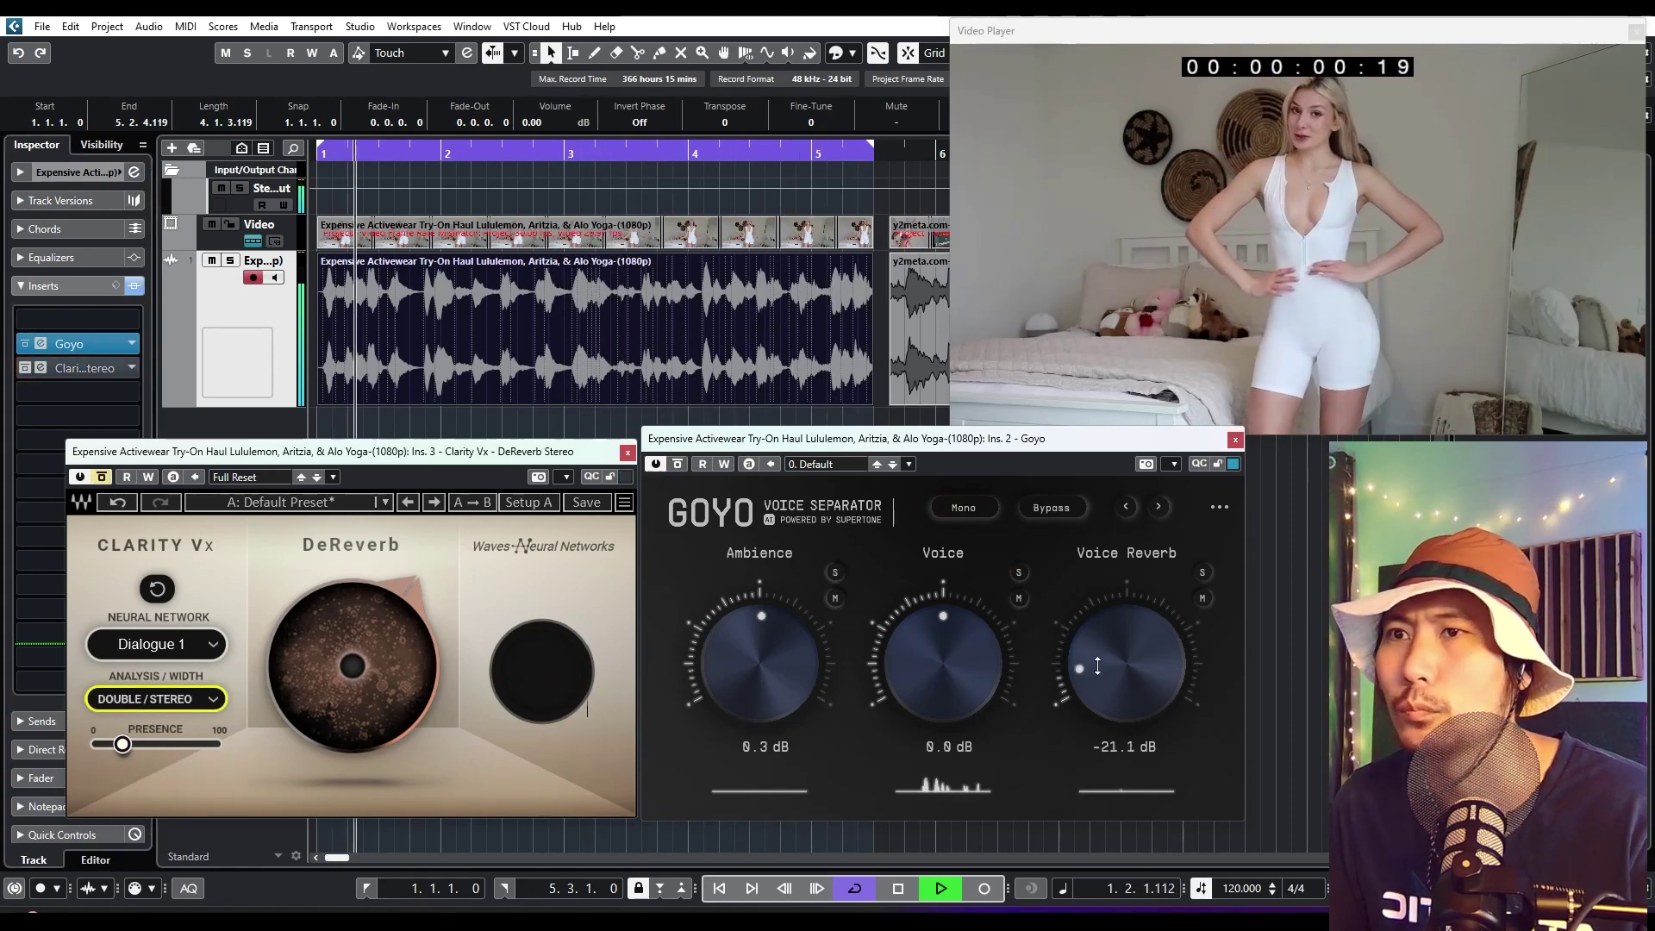
Bypass Goyo in favour of Clarity Vx DeReverb and return the playhead to the first clip's start
{"action": "left_click", "coordinate": [175, 477]}
{"action": "left_click", "coordinate": [28, 344]}
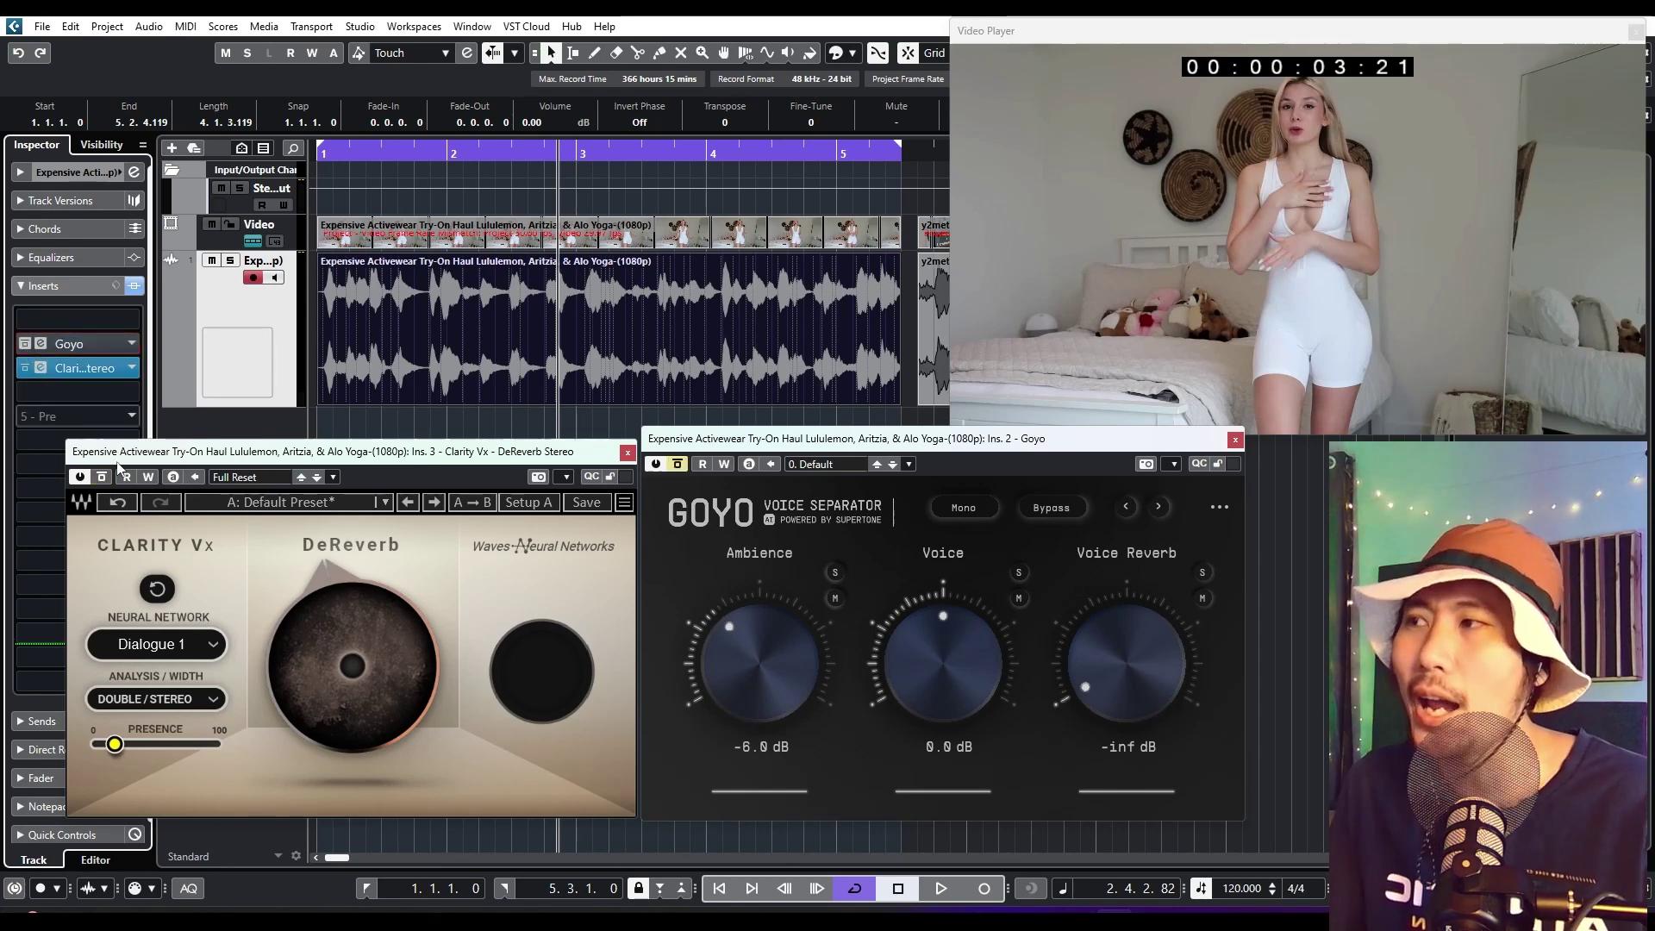
{"action": "key", "text": "space"}
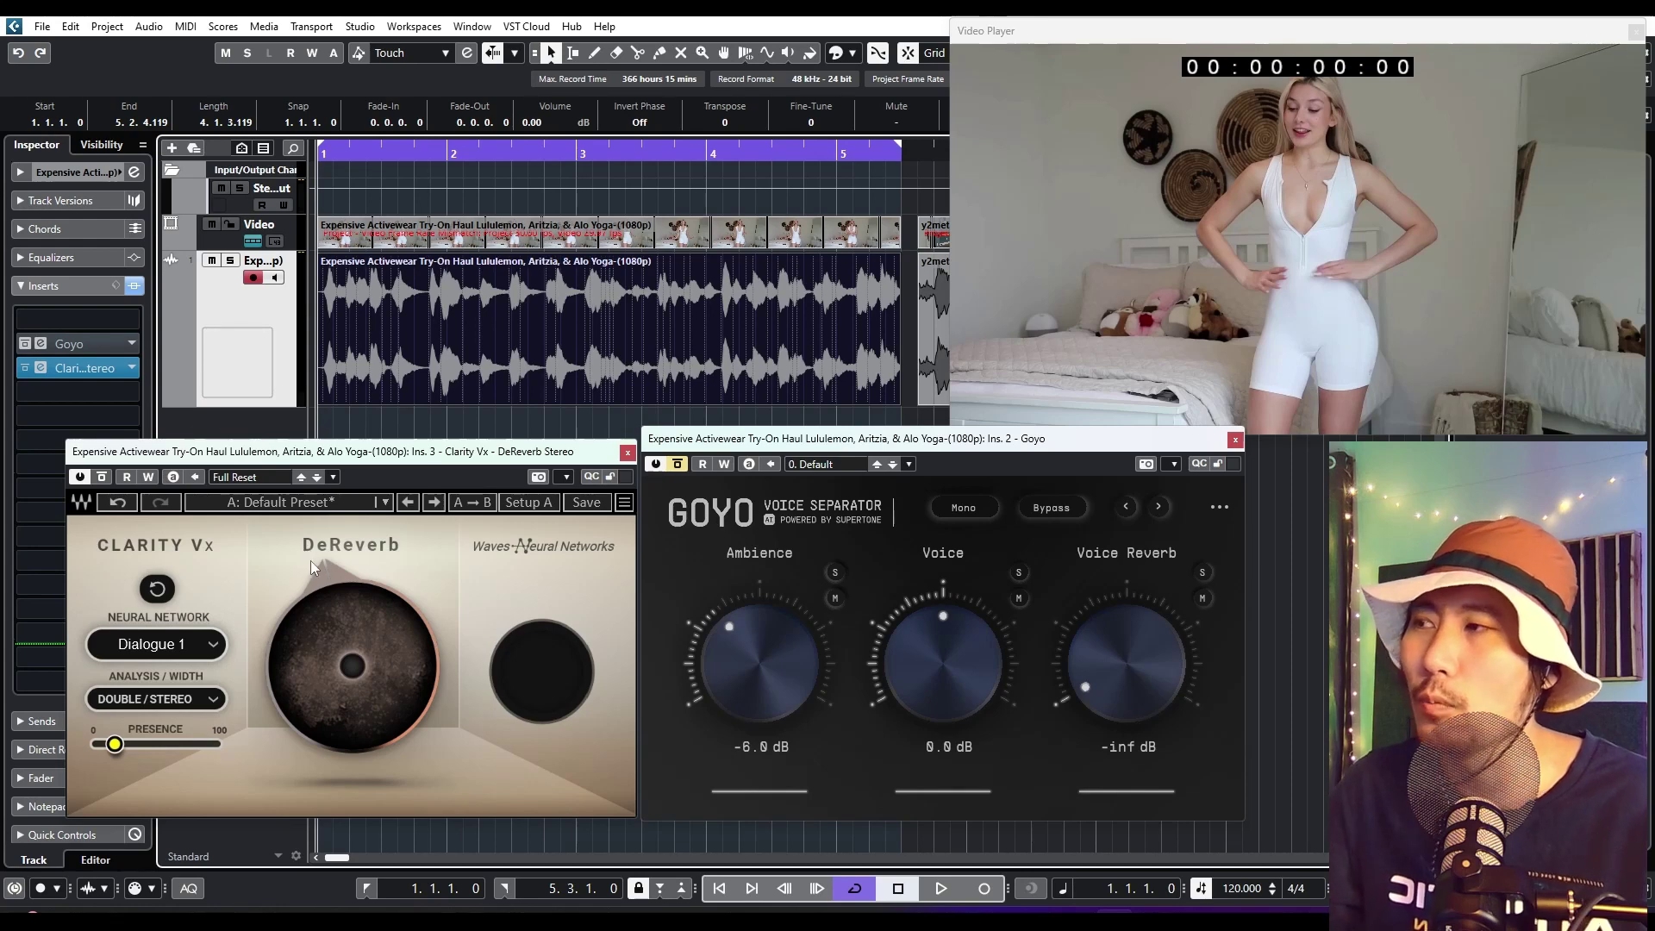
{"action": "mouse_move", "coordinate": [329, 598]}
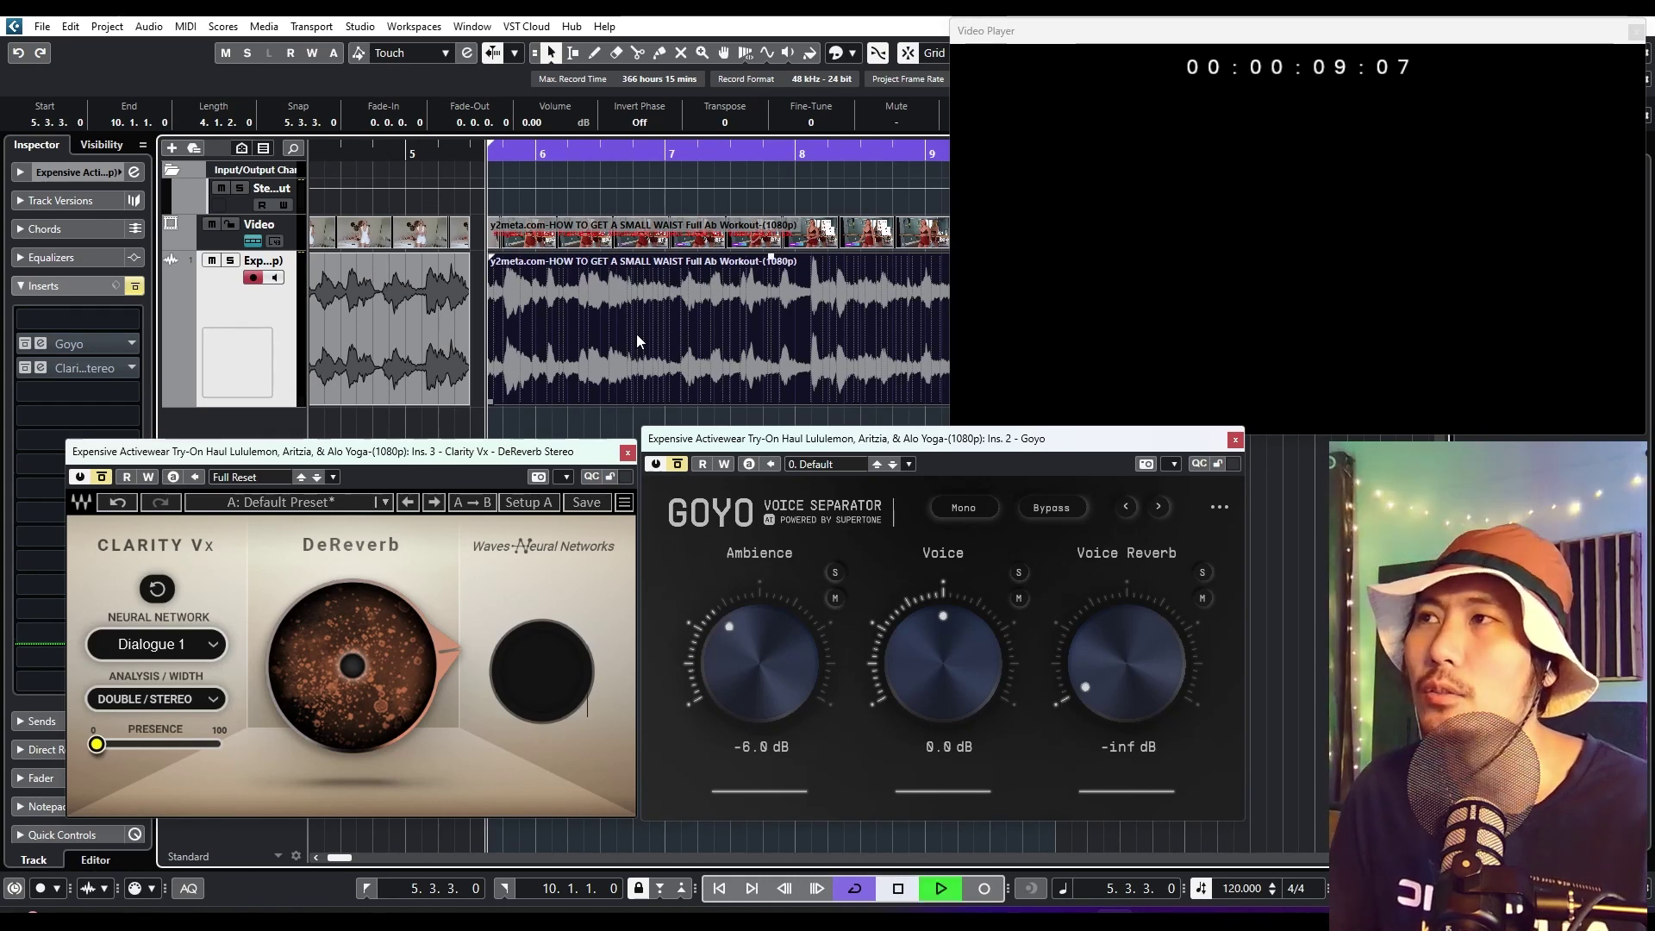
Play the workout clip unprocessed, enable Goyo and set its Ambience to 0.2 dB with Voice Reverb at -inf dB
{"action": "key", "text": "space"}
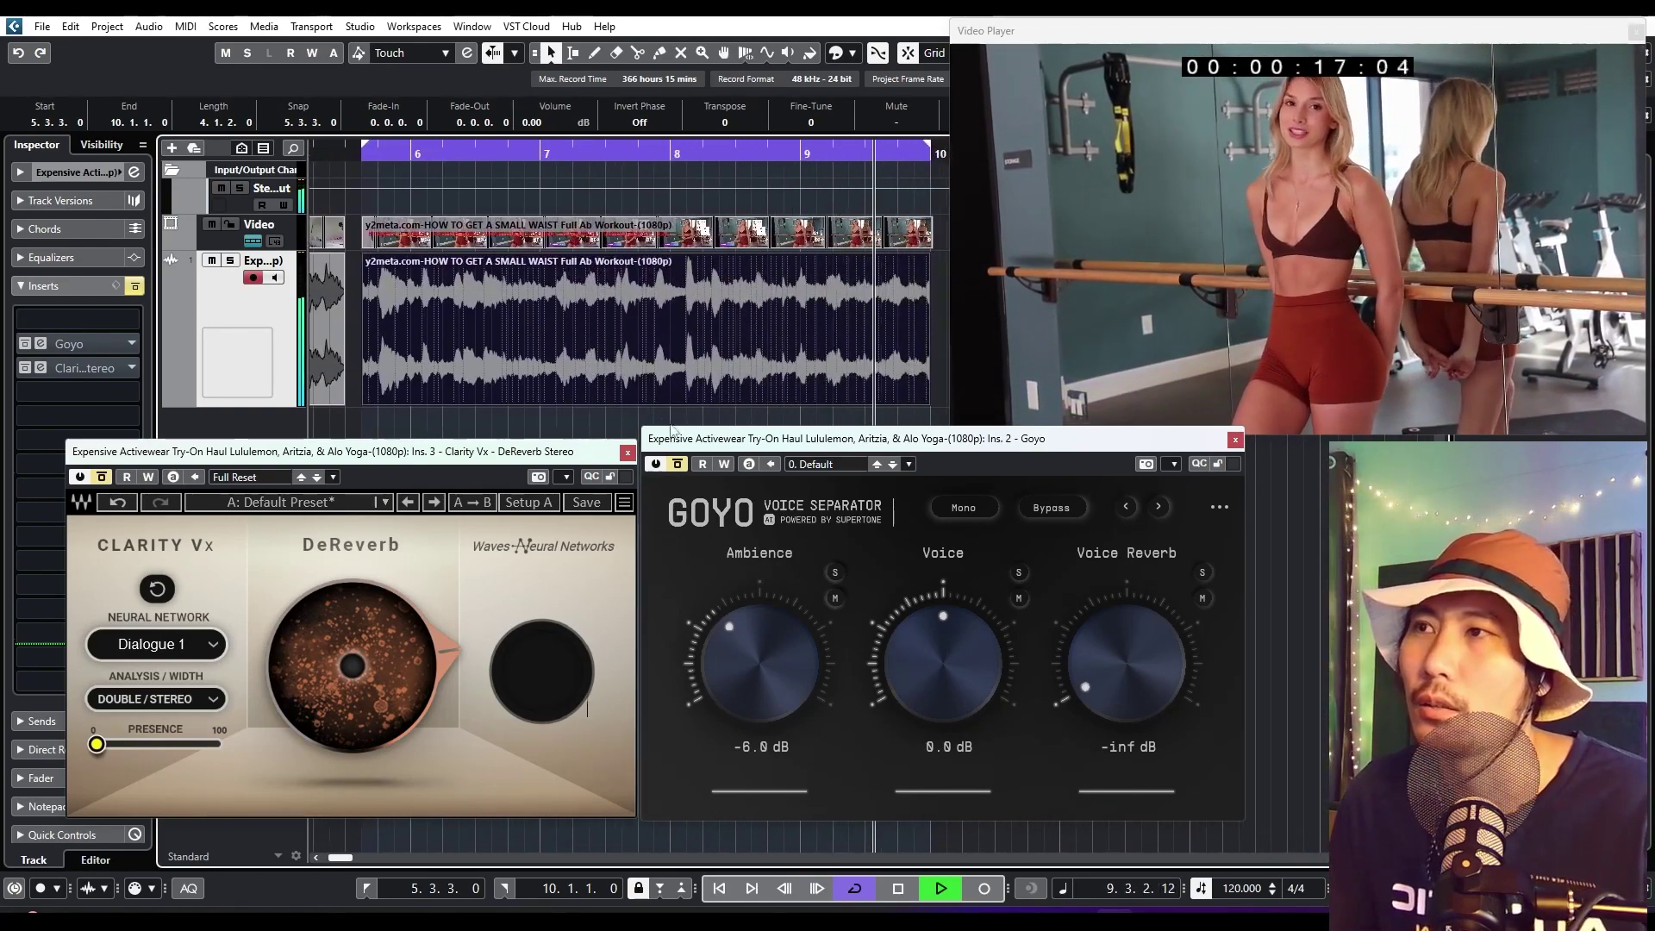
{"action": "left_click", "coordinate": [678, 464]}
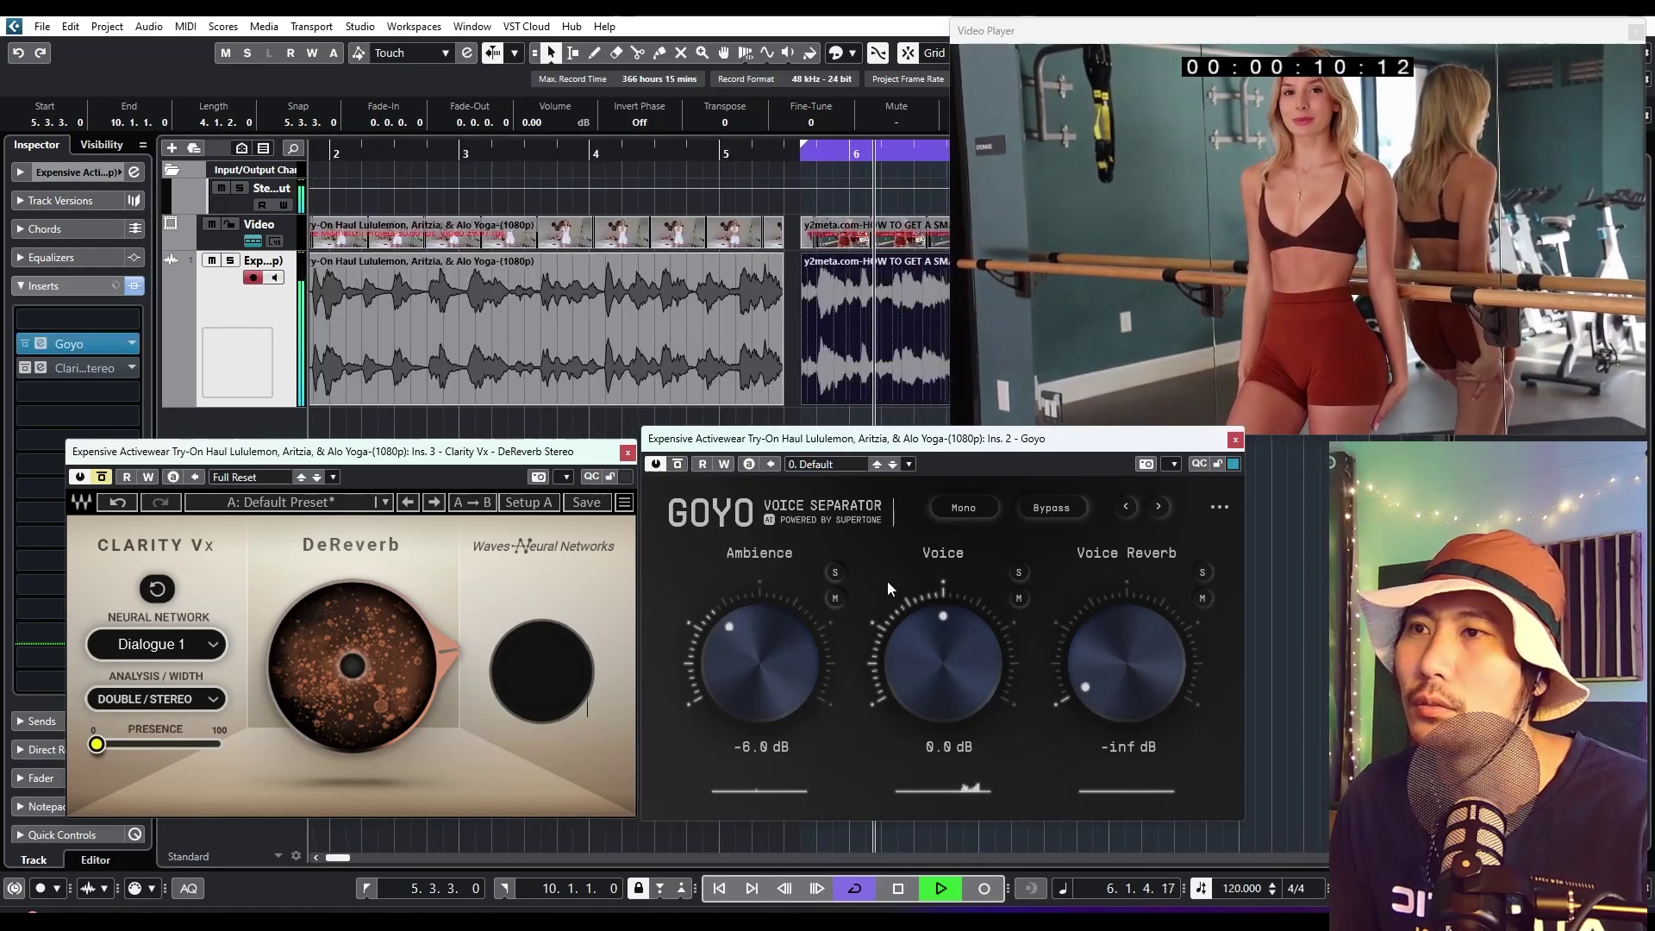
{"action": "mouse_move", "coordinate": [764, 658]}
{"action": "left_mouse_down"}
{"action": "mouse_move", "coordinate": [754, 687]}
{"action": "mouse_move", "coordinate": [772, 627]}
{"action": "left_mouse_up"}
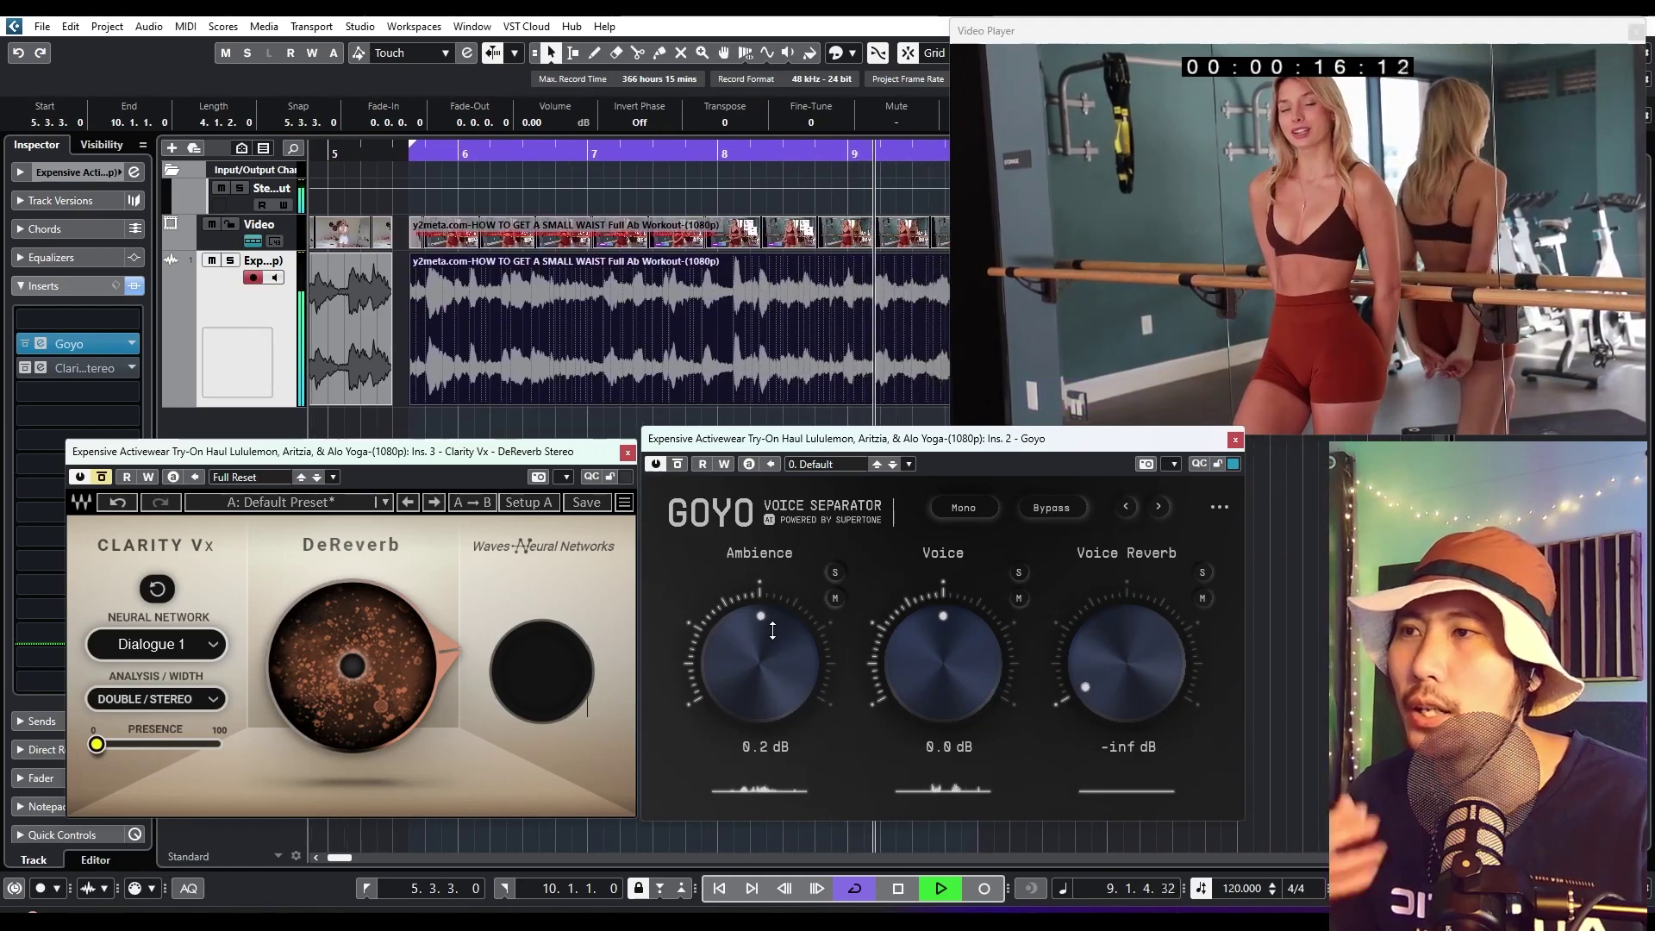
{"action": "mouse_move", "coordinate": [1131, 663]}
{"action": "left_mouse_down"}
{"action": "mouse_move", "coordinate": [1164, 536]}
{"action": "mouse_move", "coordinate": [1098, 661]}
{"action": "left_mouse_up"}
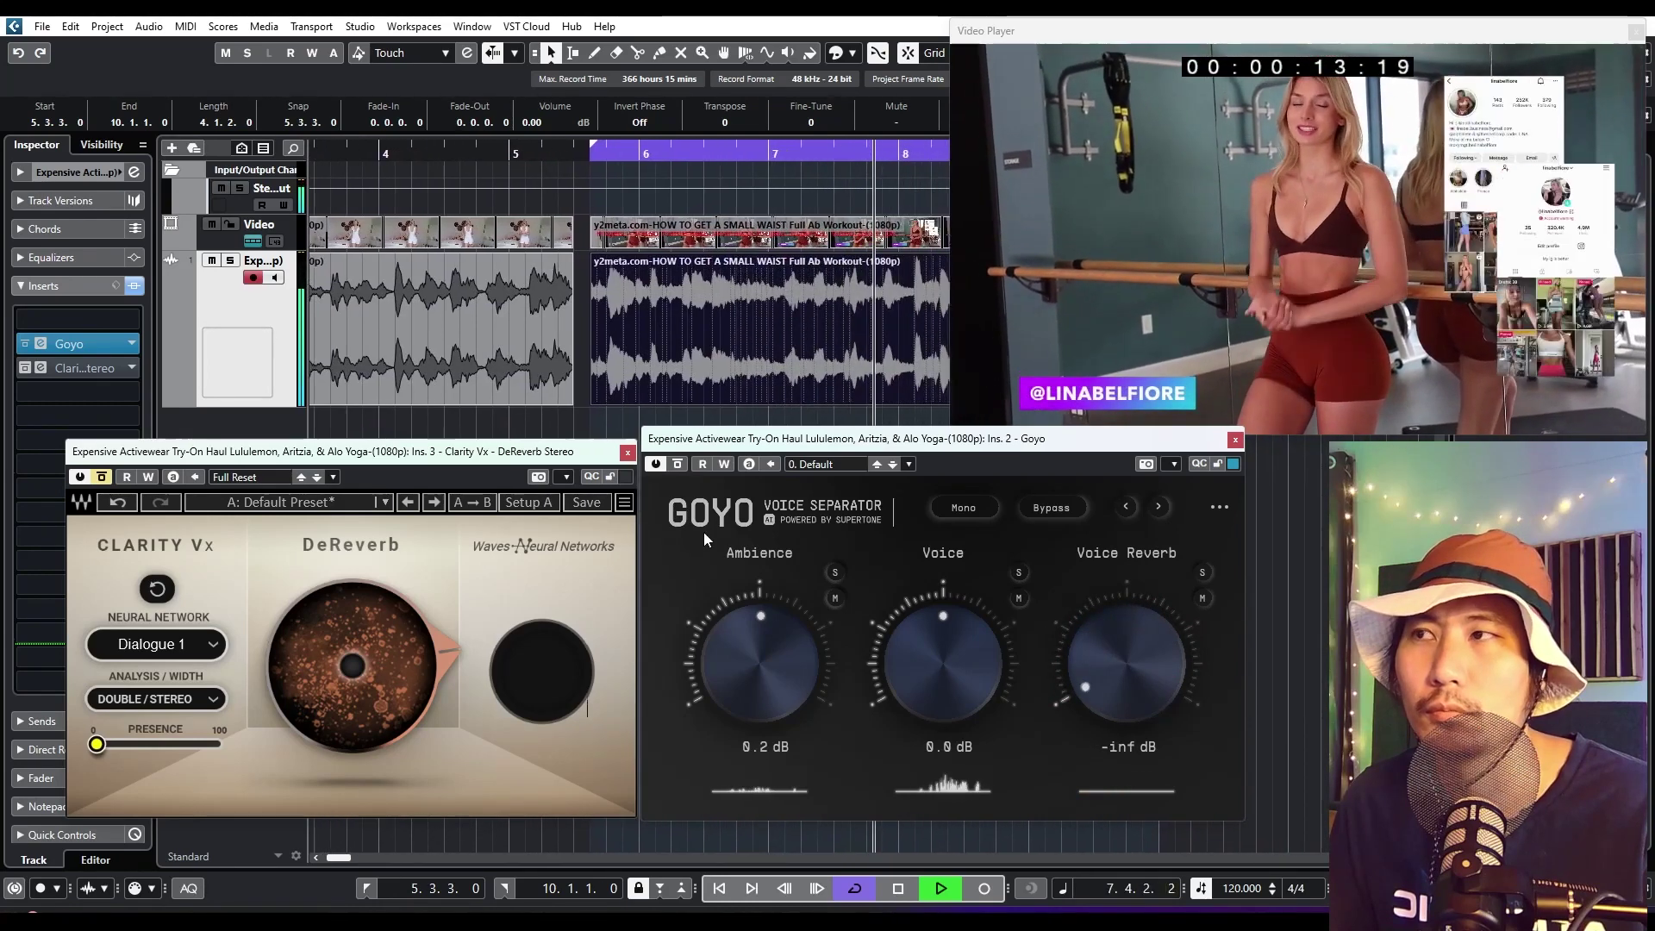
Compare the workout clip with Goyo bypassed and active, and lower Ambience to -11.2 dB and to -inf dB
{"action": "left_click", "coordinate": [678, 465]}
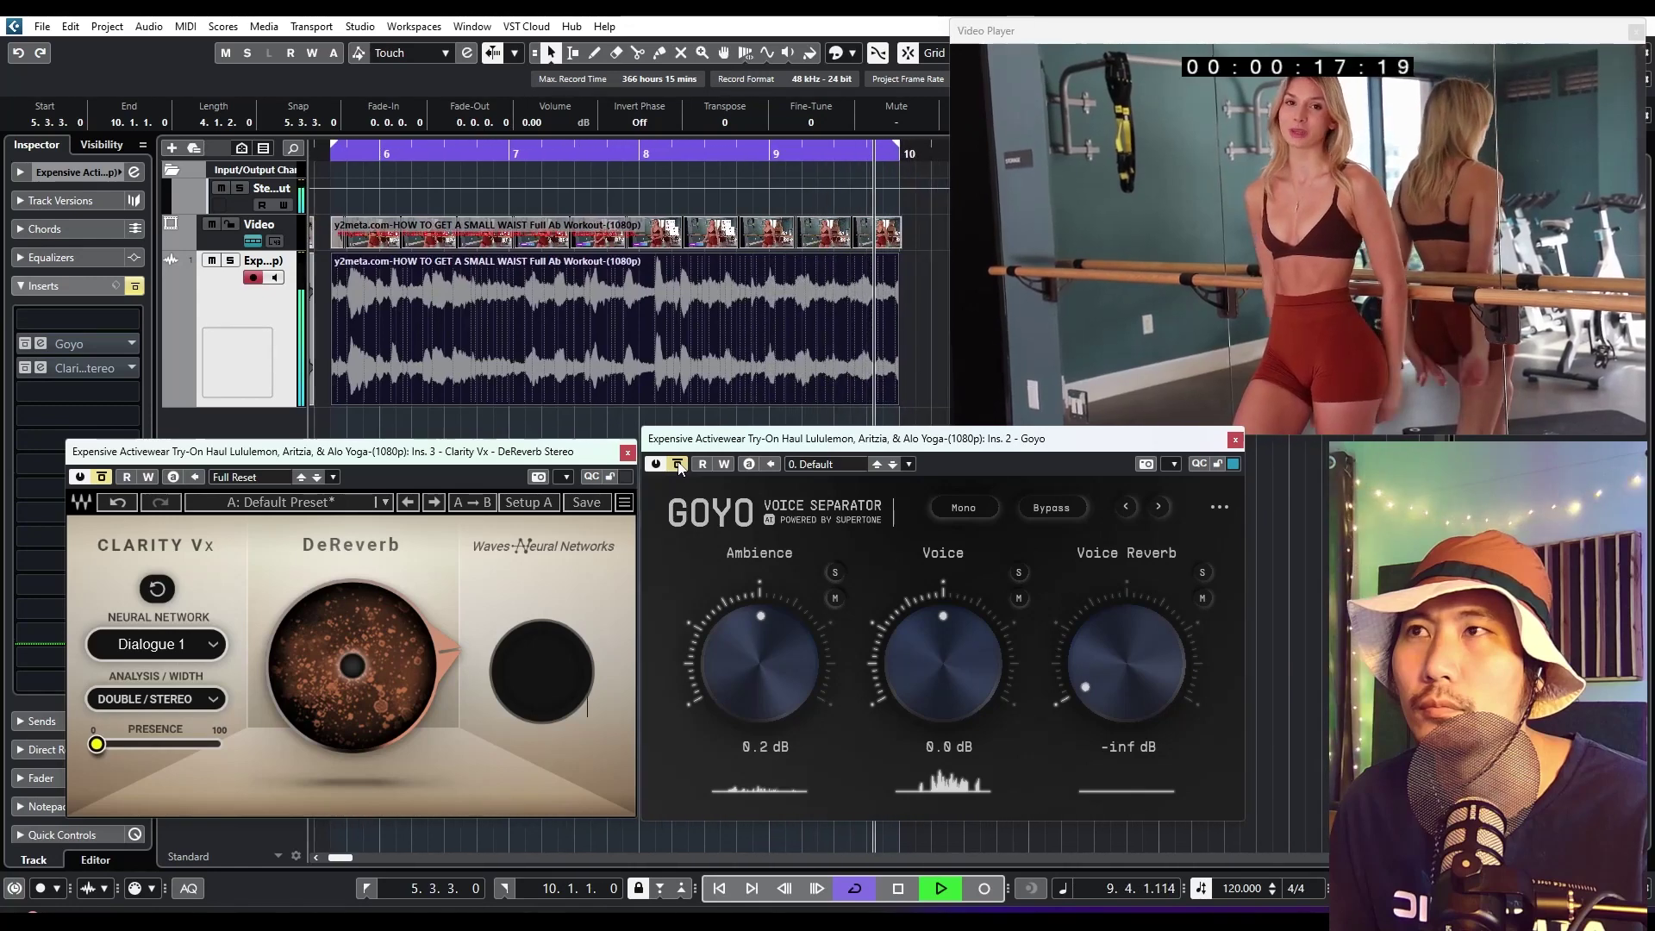
{"action": "left_click", "coordinate": [678, 464]}
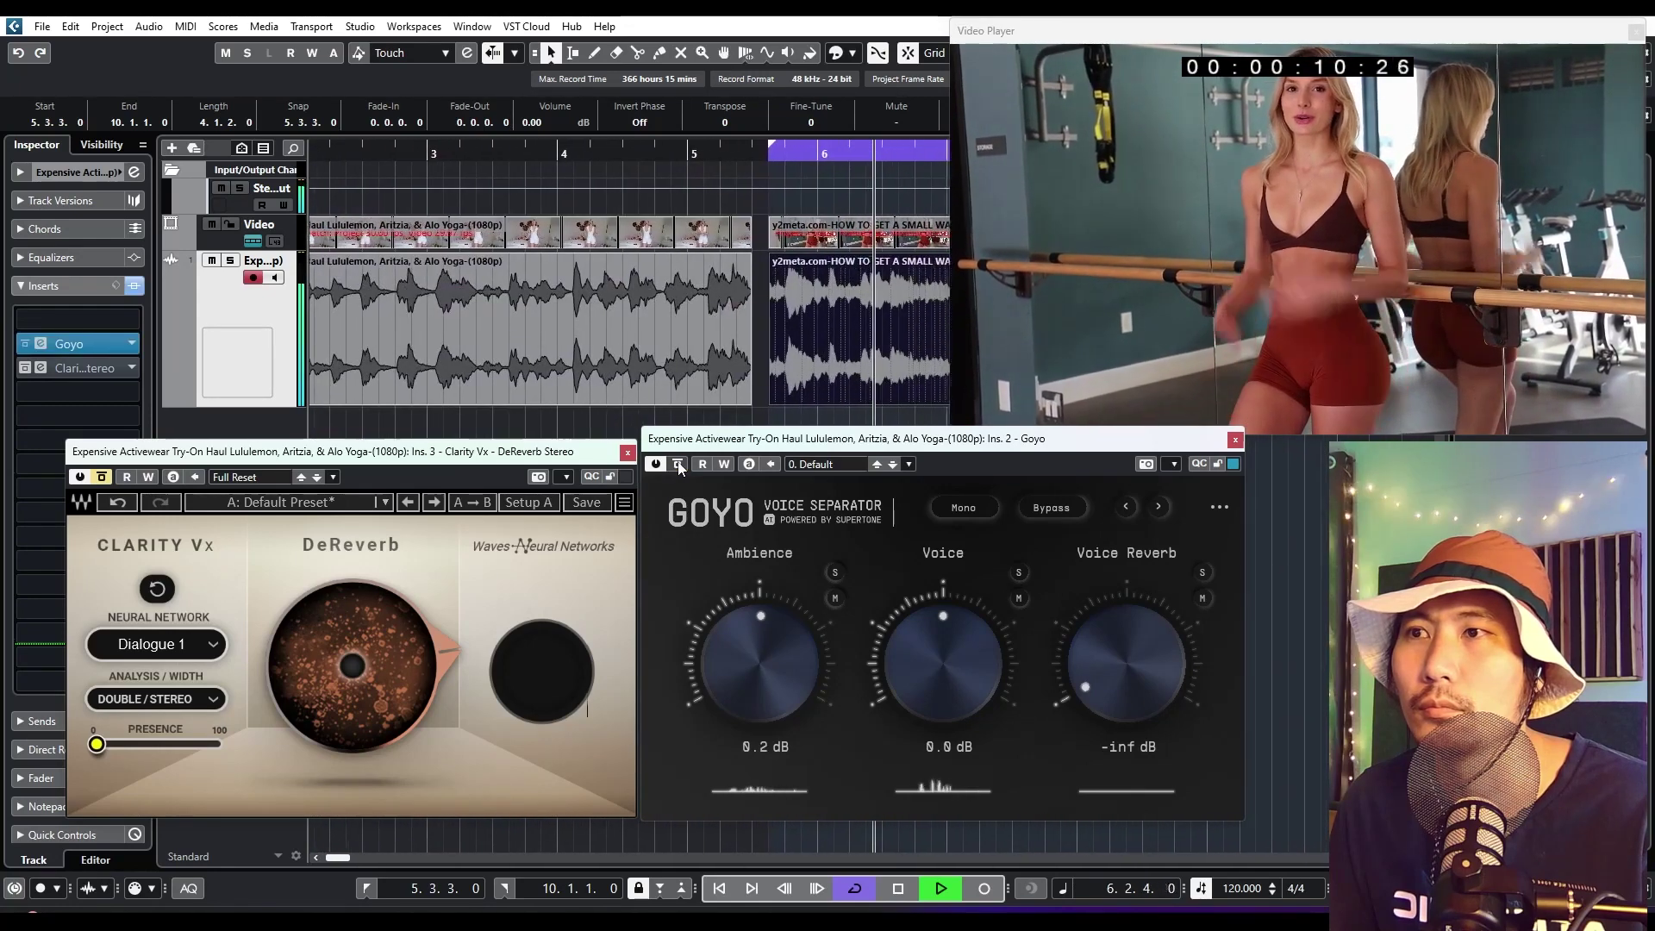
{"action": "left_click_drag", "start_coordinate": [764, 633], "coordinate": [749, 665]}
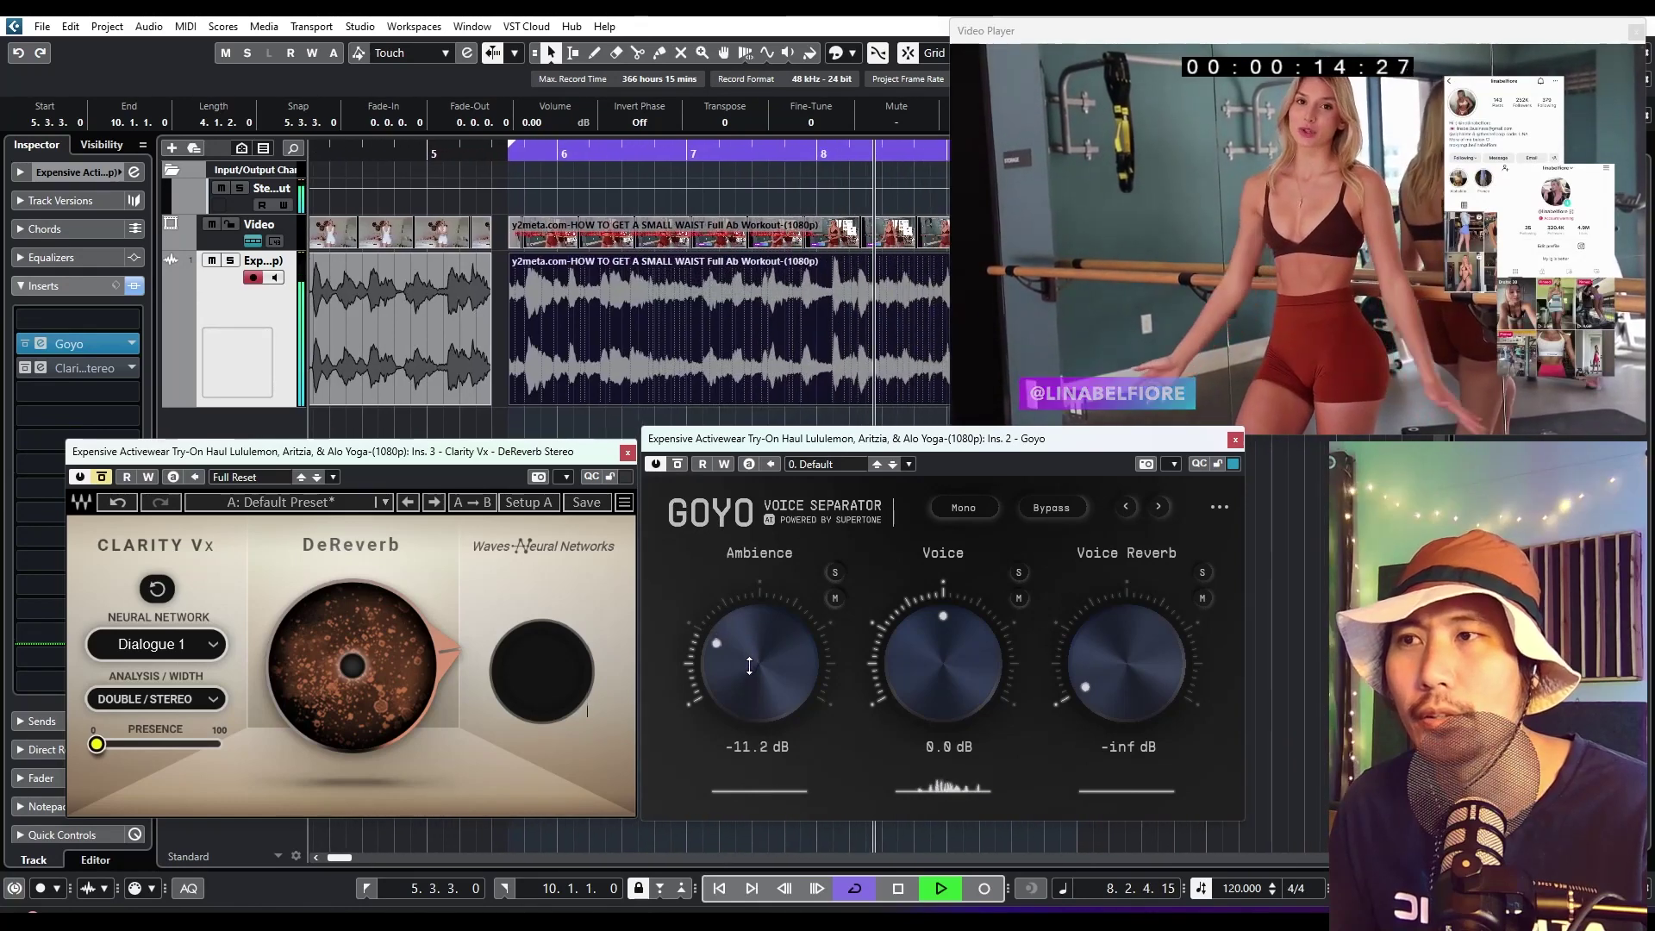
{"action": "left_click_drag", "start_coordinate": [722, 638], "coordinate": [729, 687]}
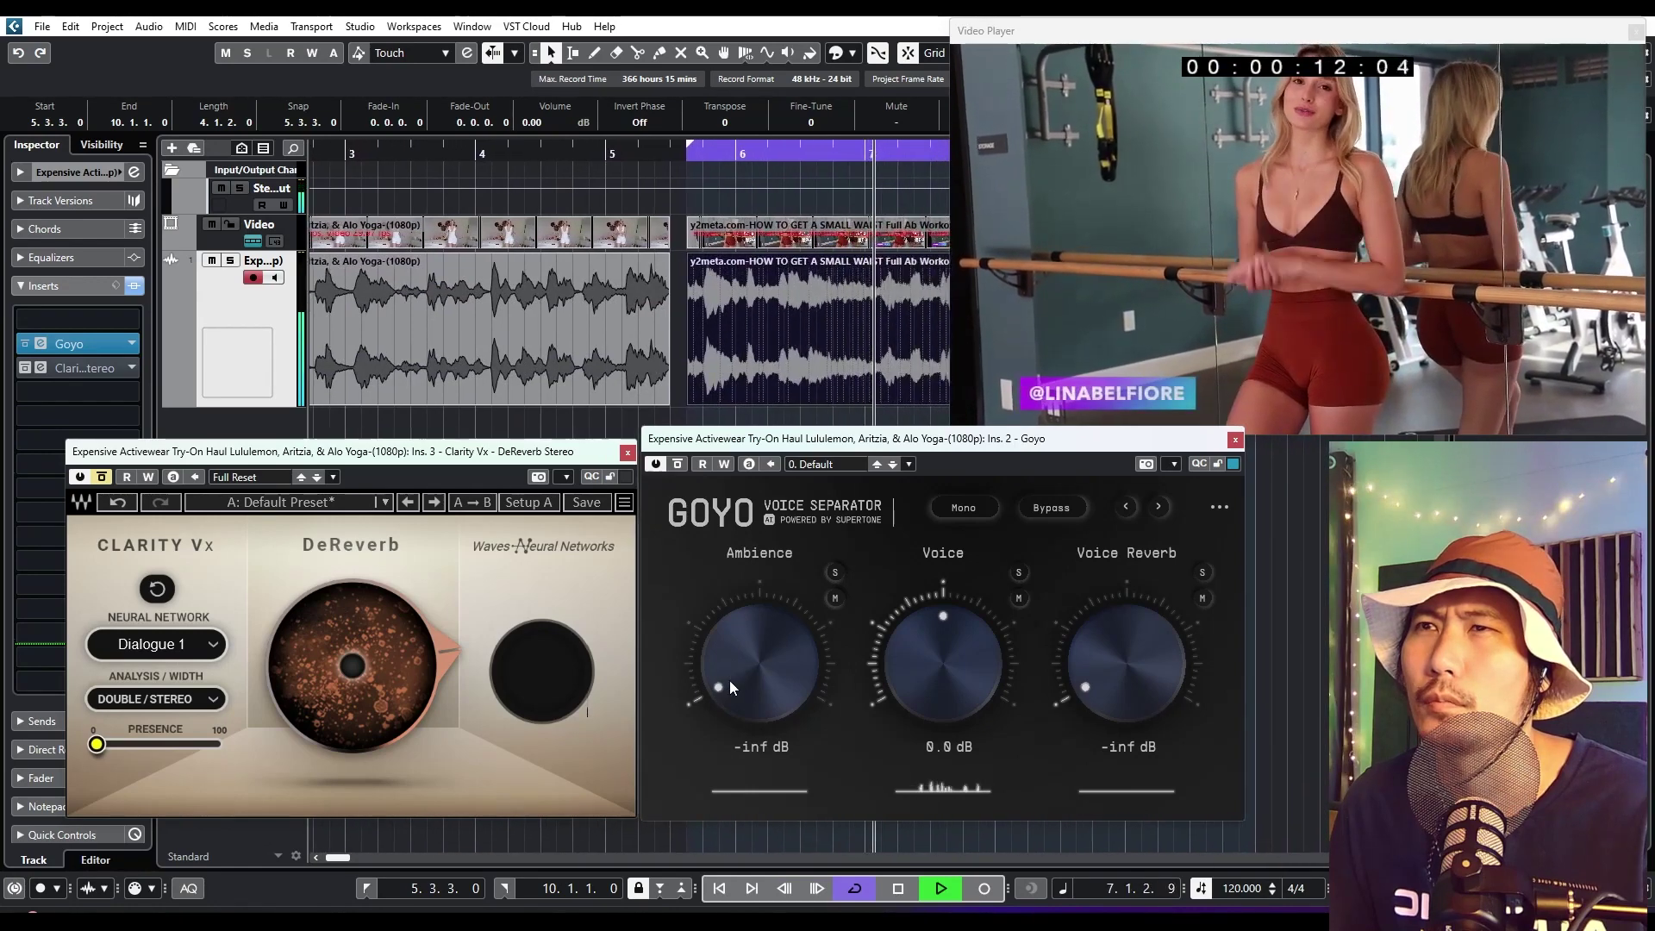
{"action": "key", "text": "space"}
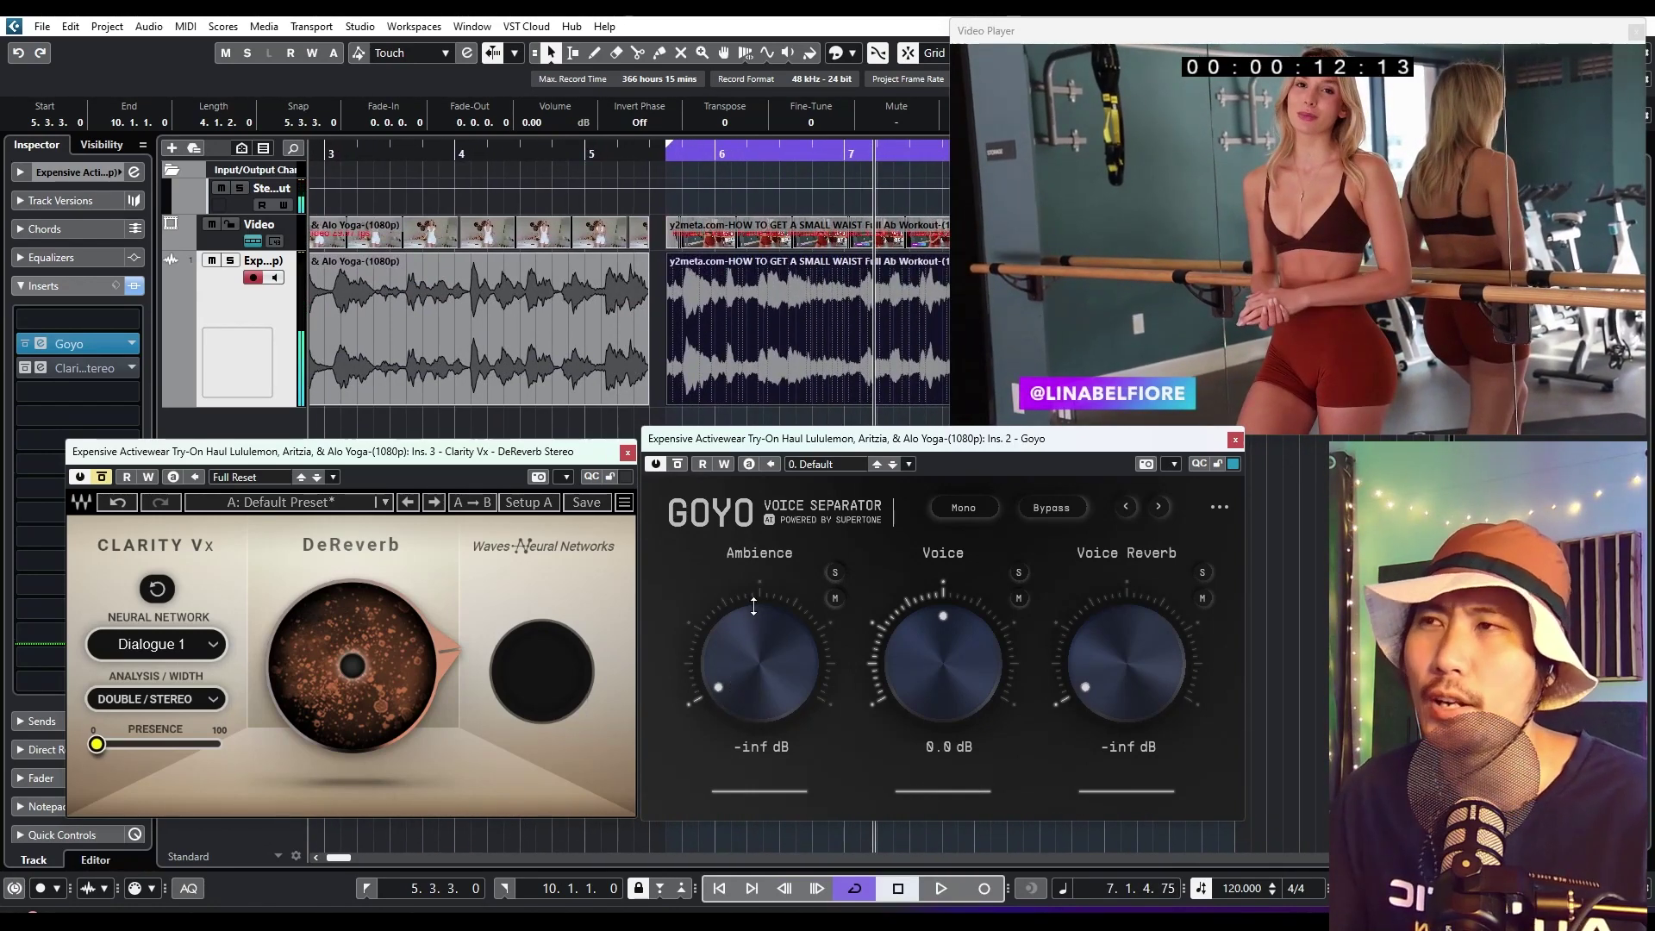
Bypass Goyo, replay the workout clip from its start and set the Clarity Vx DeReverb amount to 100.0
{"action": "left_click", "coordinate": [25, 344]}
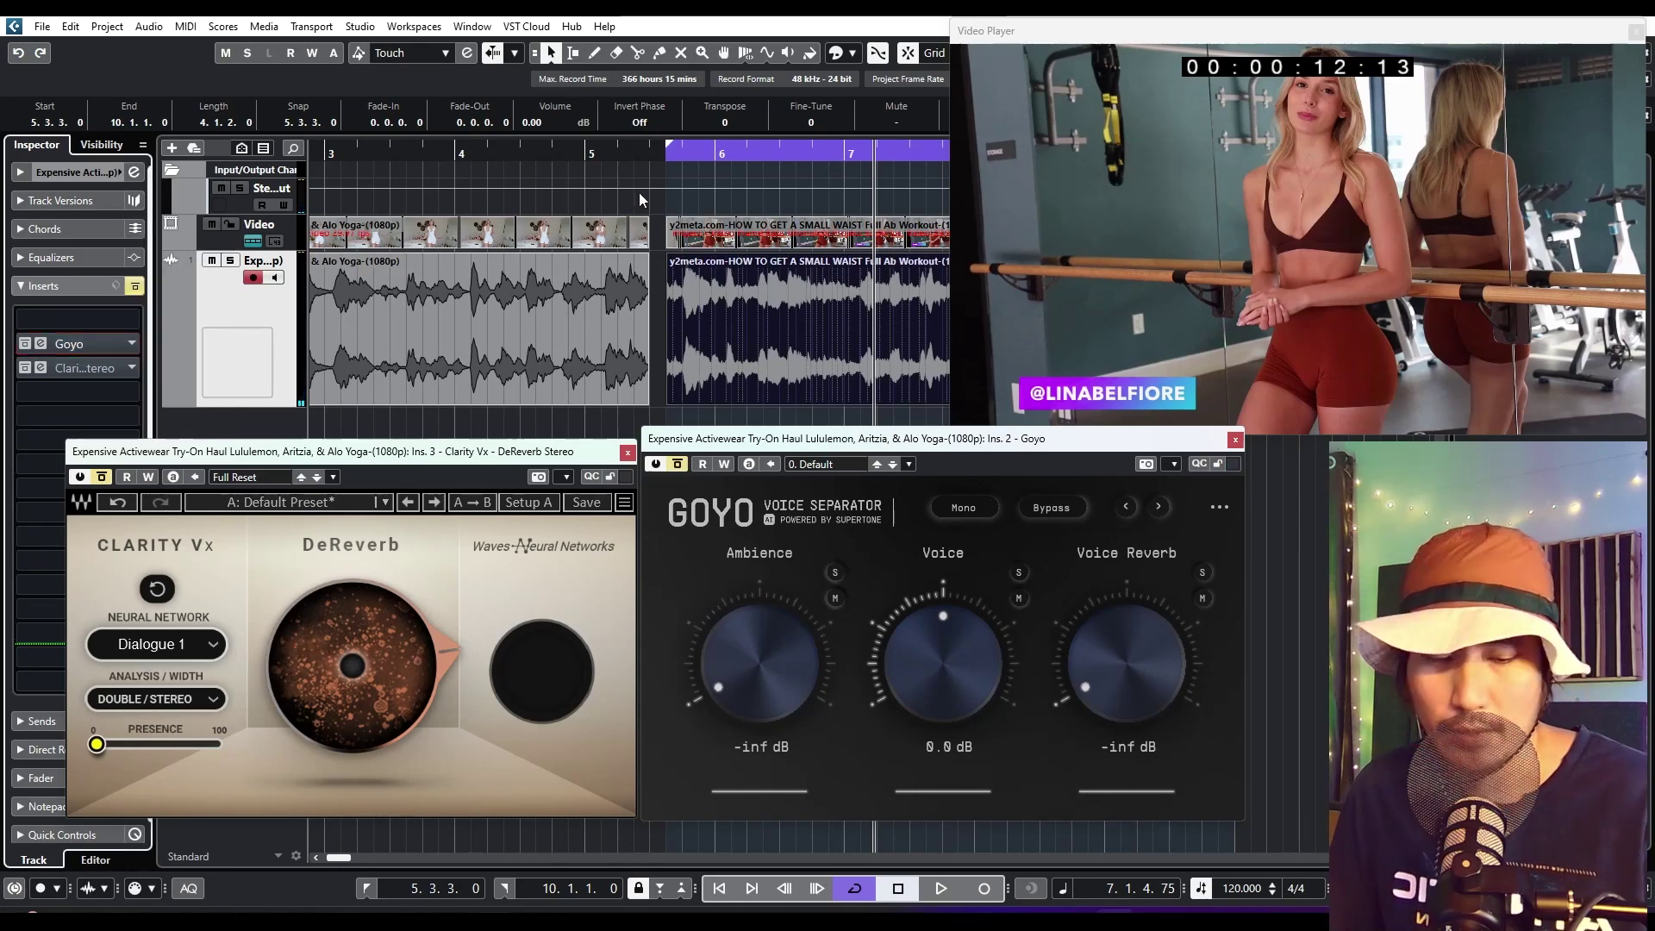
{"action": "key", "text": "KP_0"}
{"action": "key", "text": "space"}
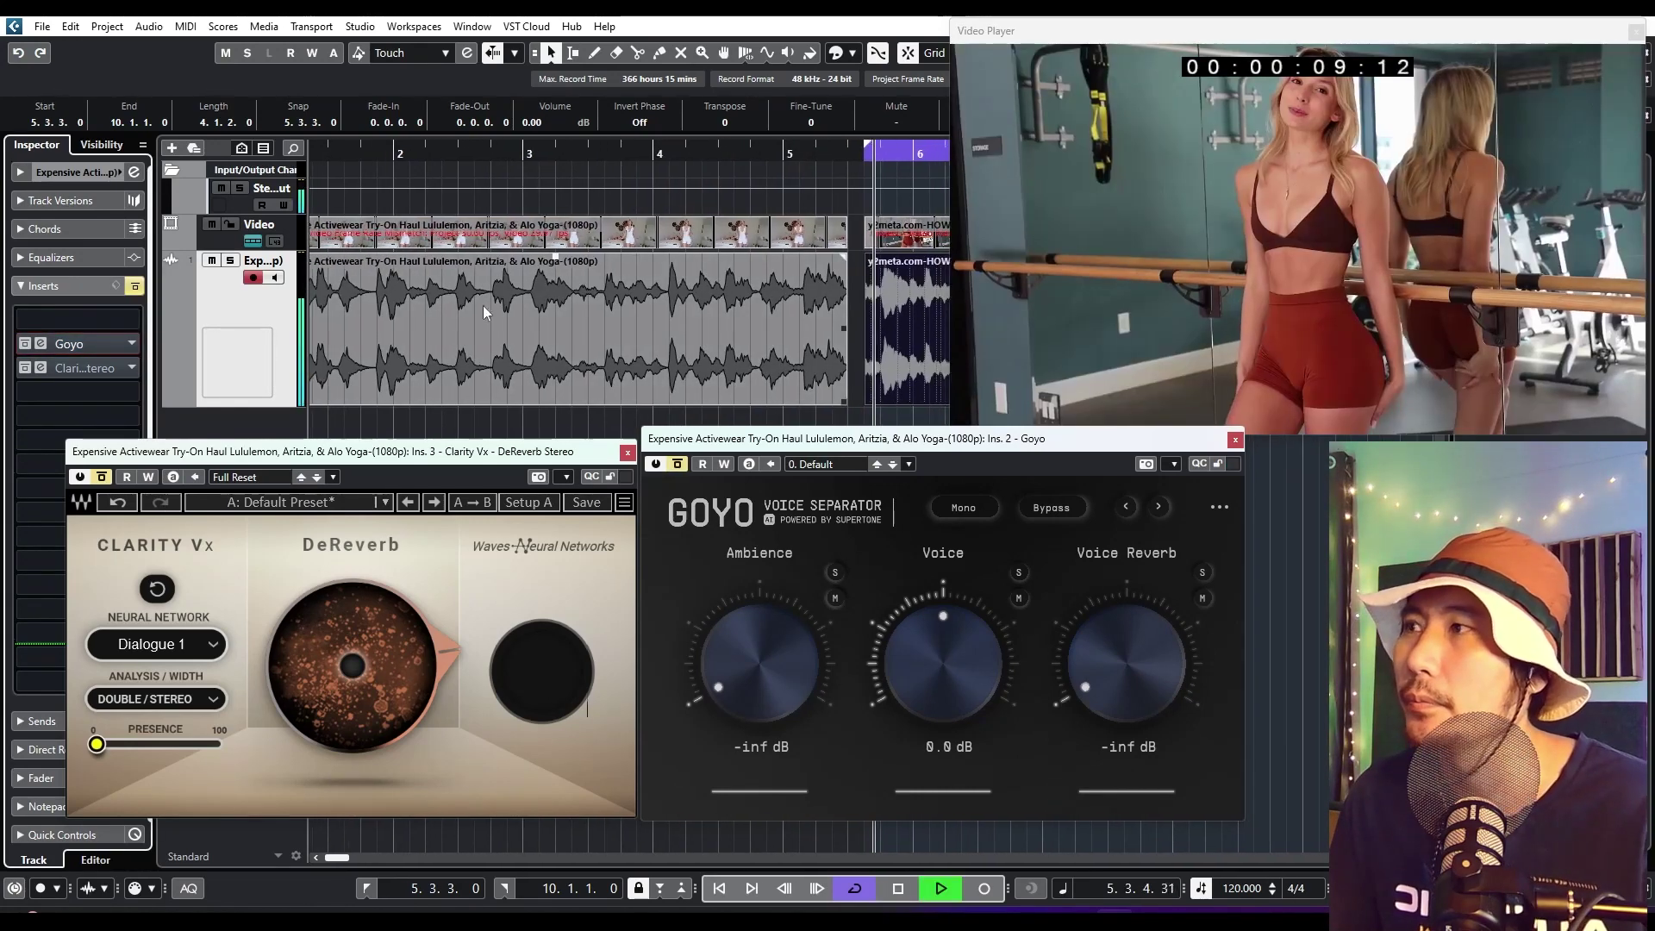
{"action": "left_click", "coordinate": [101, 476]}
{"action": "mouse_move", "coordinate": [339, 633]}
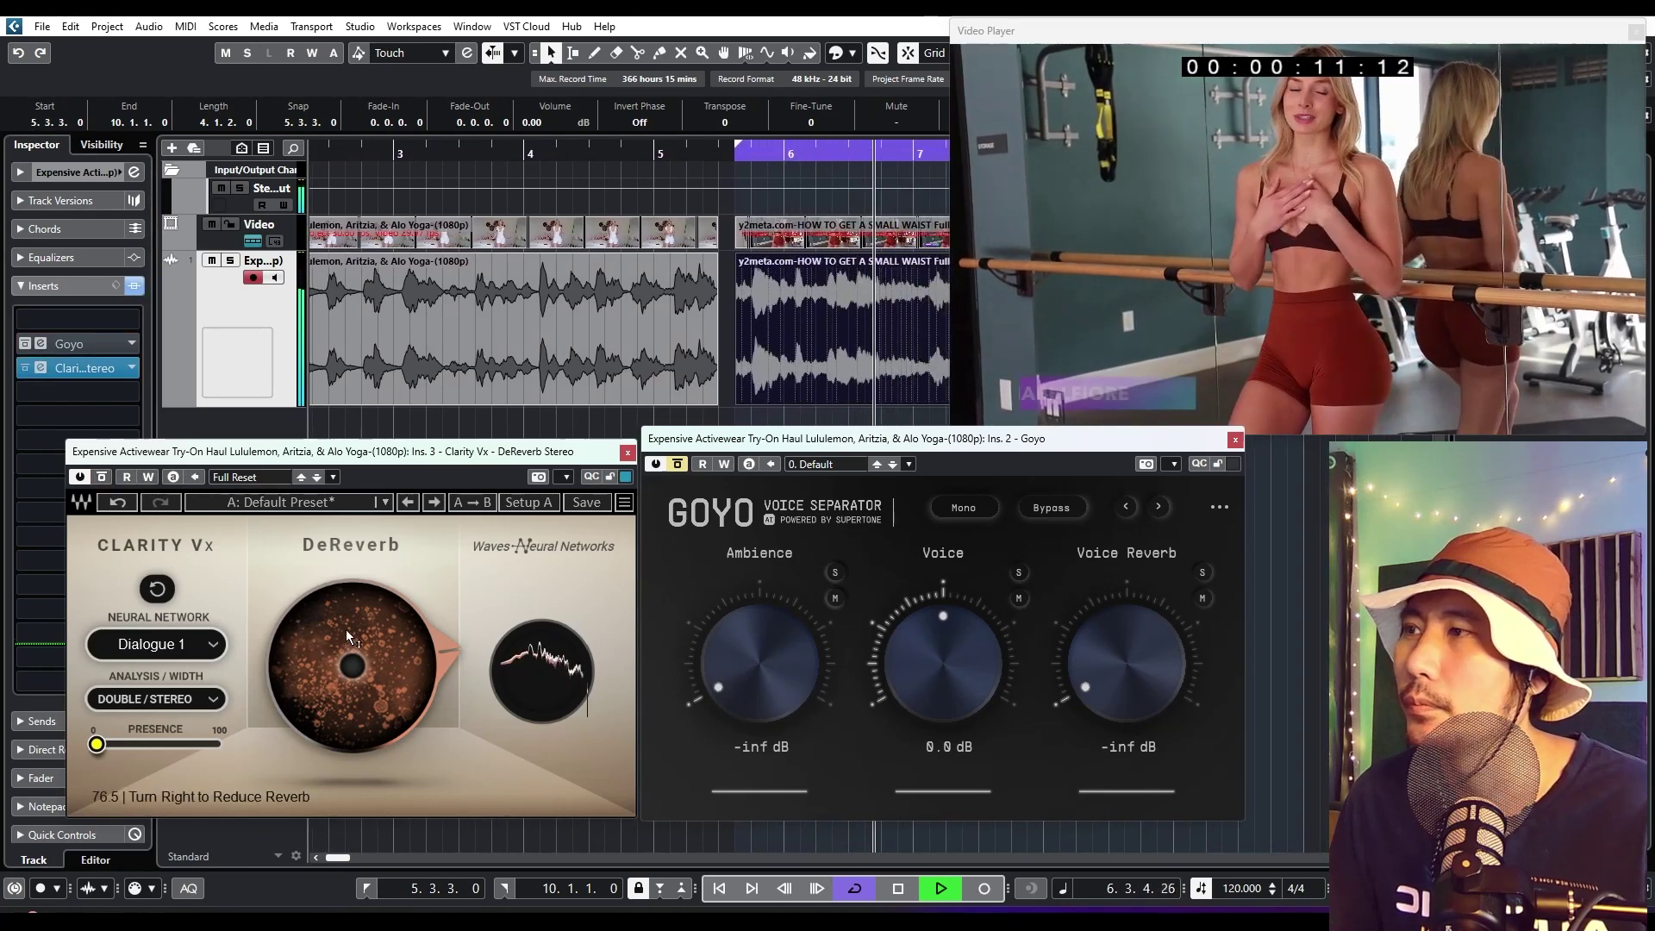
{"action": "left_click_drag", "start_coordinate": [339, 633], "coordinate": [339, 552]}
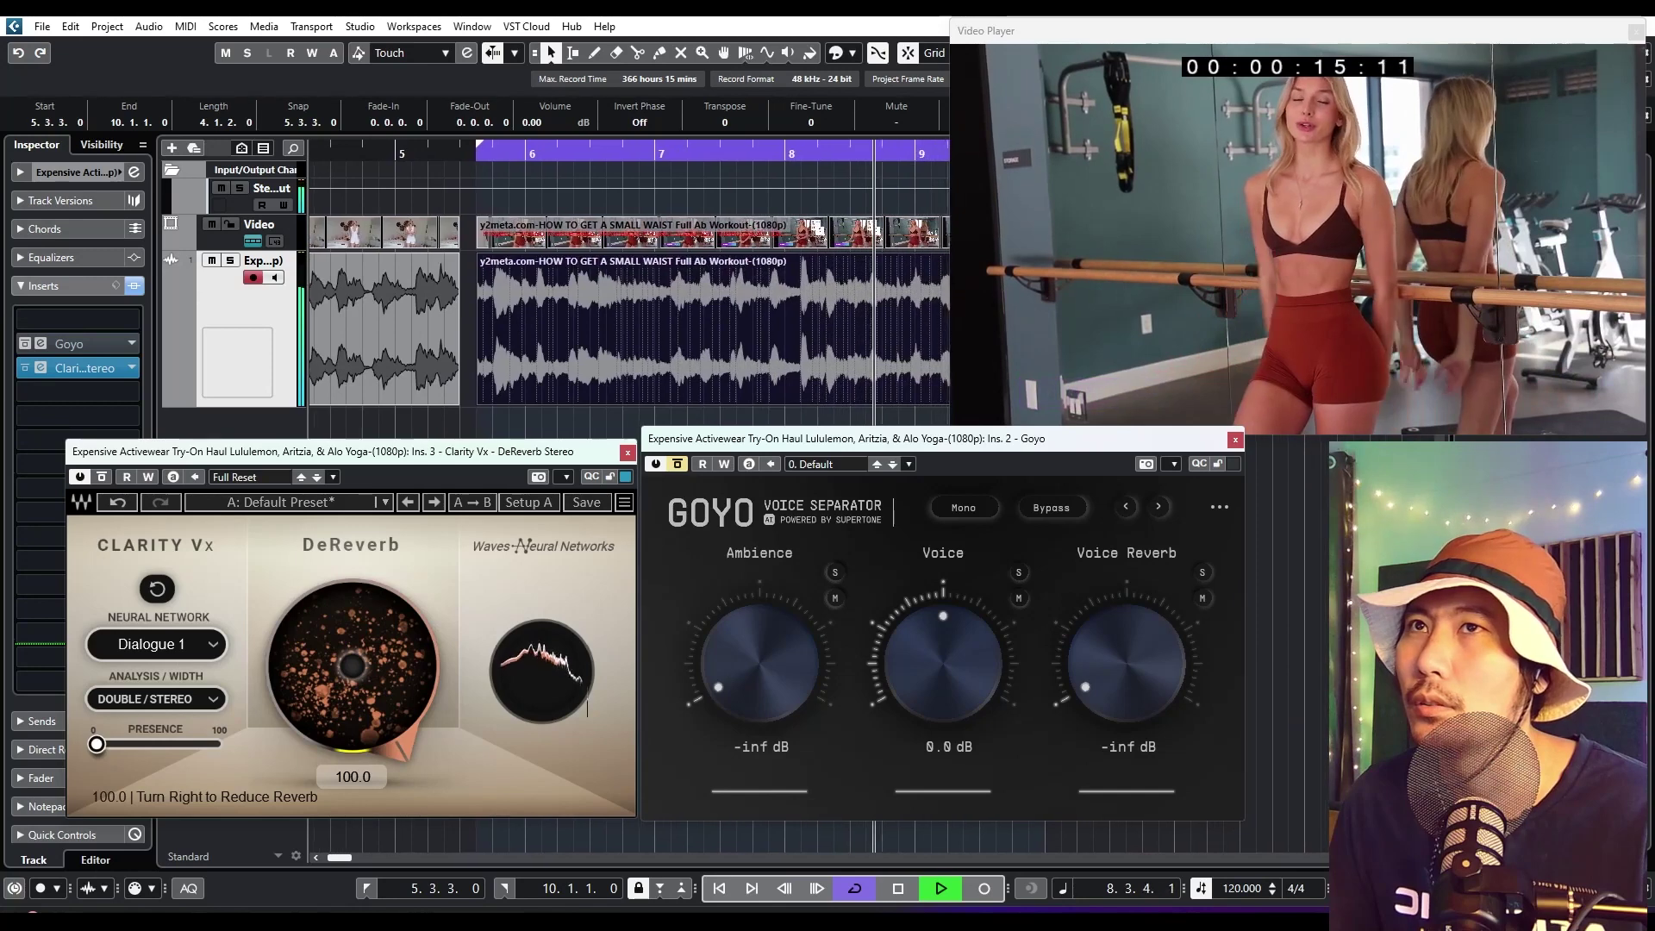
Compare Clarity Vx DeReverb bypassed and active, and switch to Goyo with Ambience raised to -5.6 dB
{"action": "left_click", "coordinate": [100, 478]}
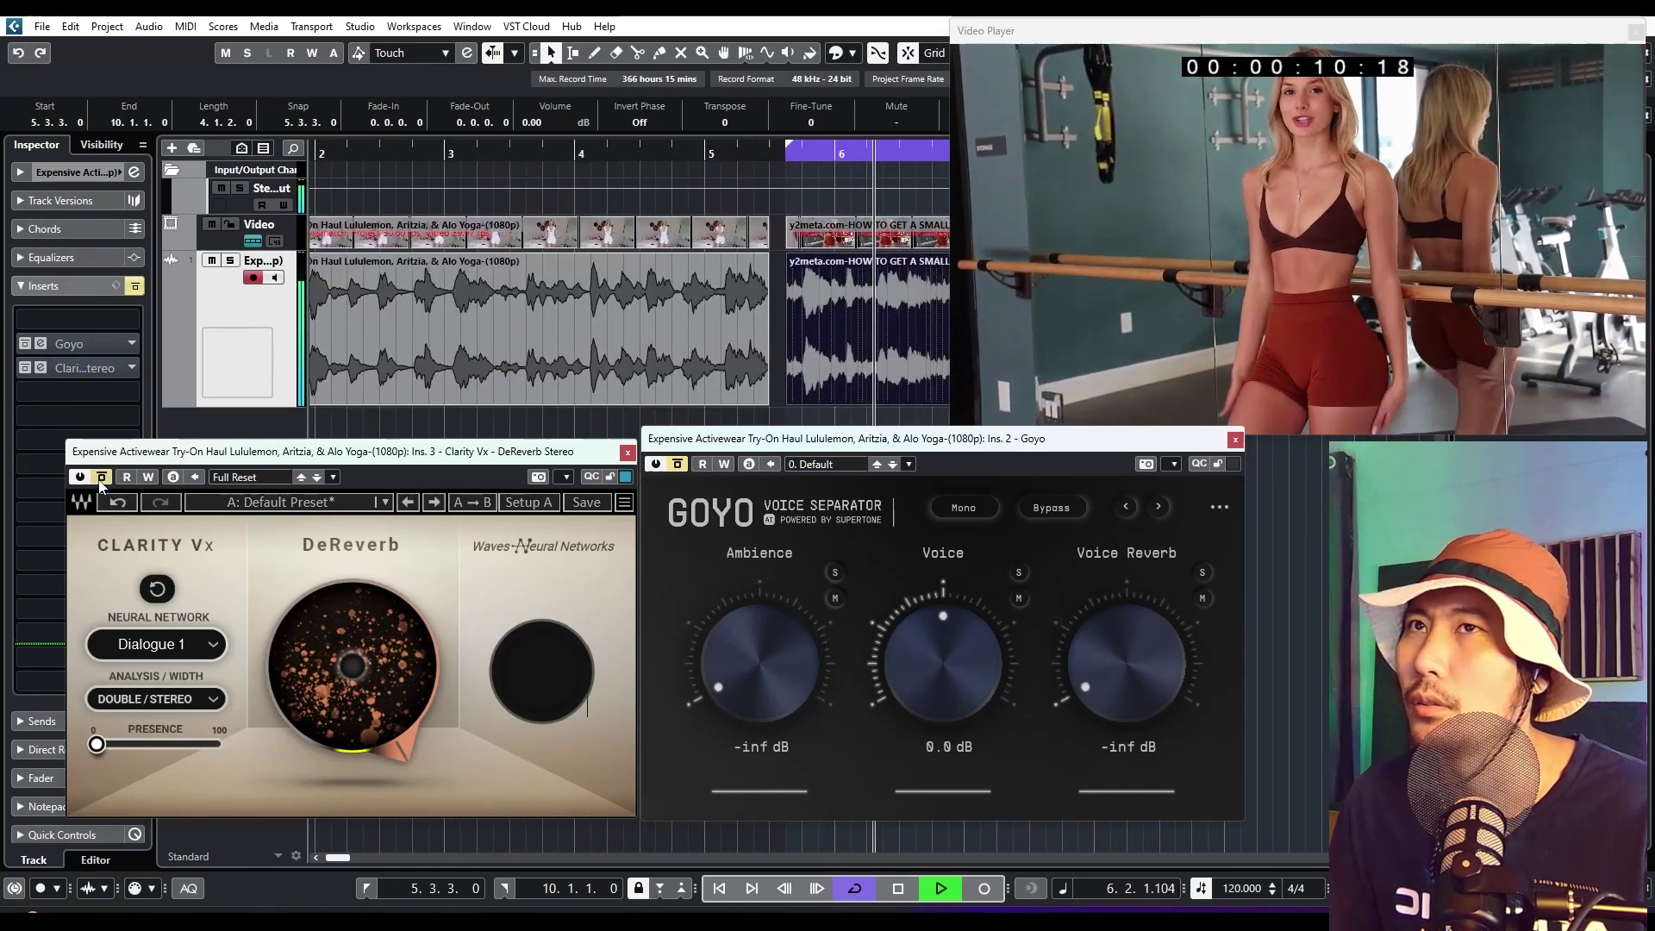
{"action": "left_click", "coordinate": [99, 479]}
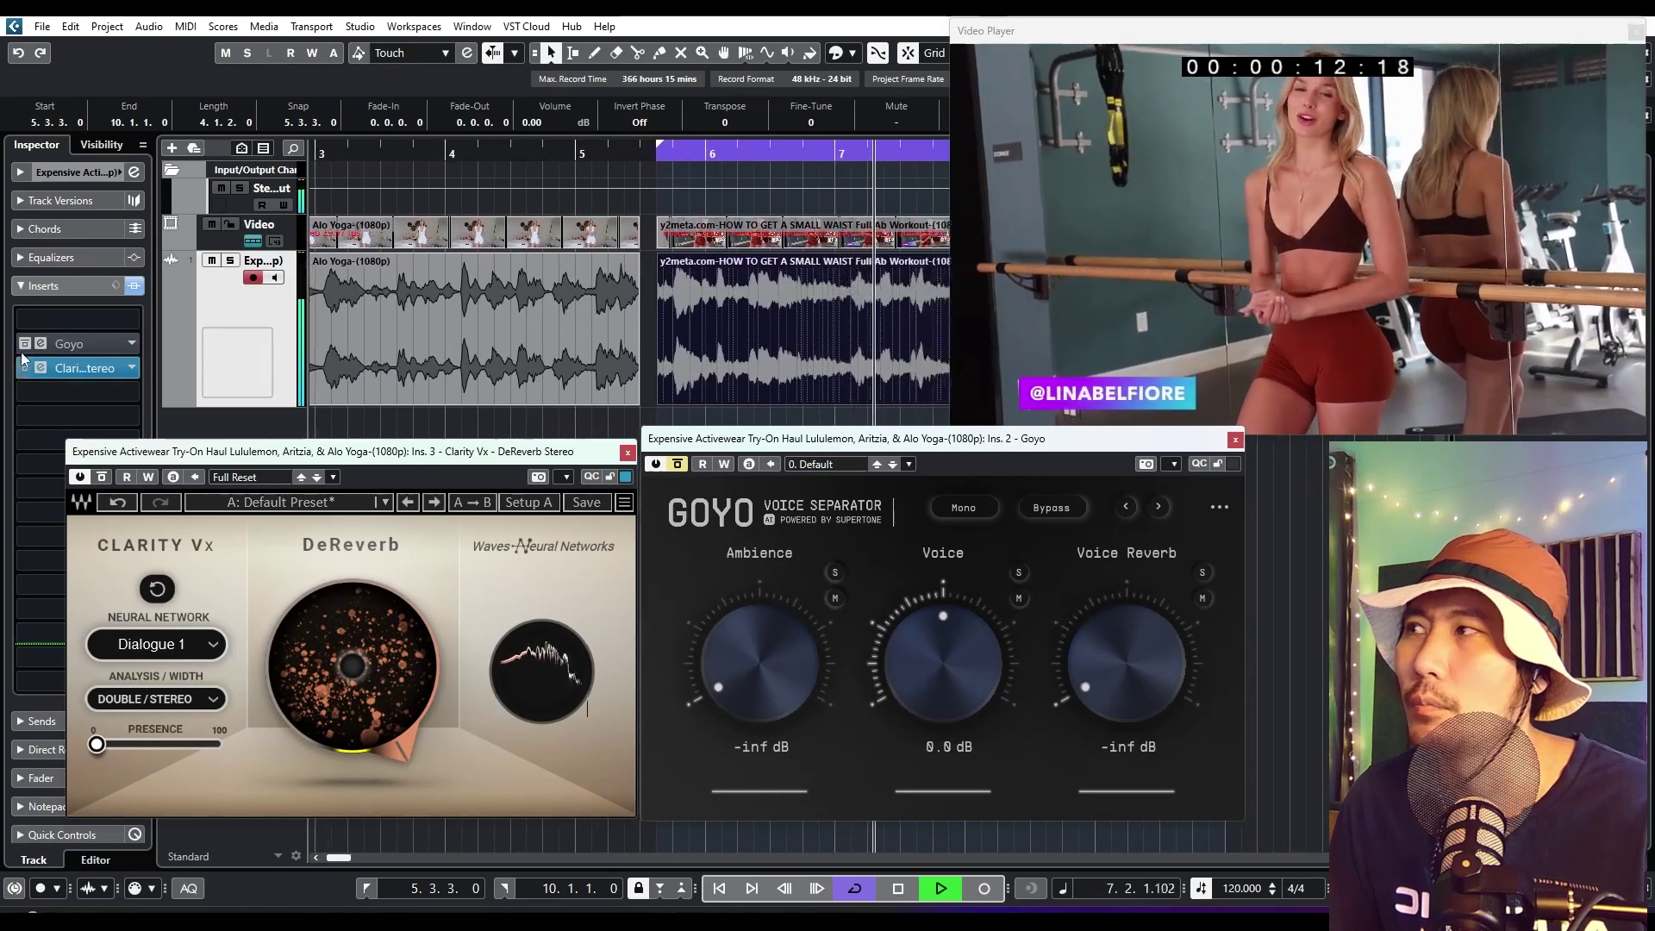
{"action": "left_click", "coordinate": [100, 479]}
{"action": "mouse_move", "coordinate": [743, 659]}
{"action": "left_mouse_down"}
{"action": "mouse_move", "coordinate": [740, 624]}
{"action": "mouse_move", "coordinate": [740, 638]}
{"action": "left_mouse_up"}
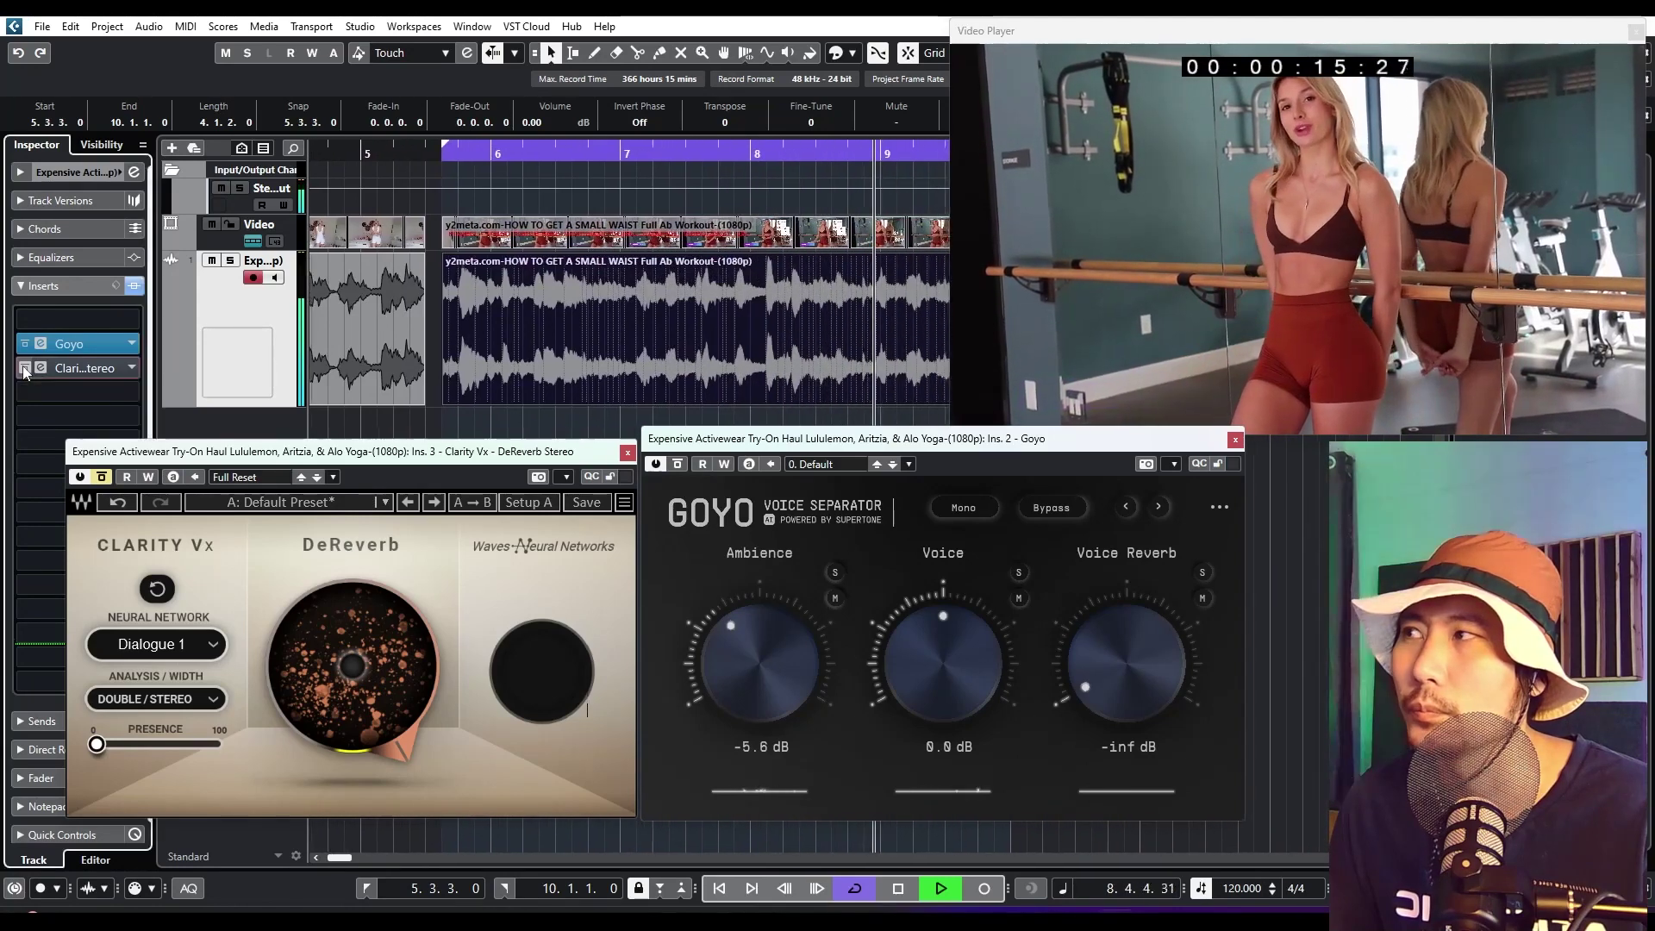
Alternate between Goyo and Clarity Vx DeReverb on the playing workout clip, and stop playback with Clarity Vx DeReverb active
{"action": "left_click", "coordinate": [25, 368]}
{"action": "left_click", "coordinate": [25, 343]}
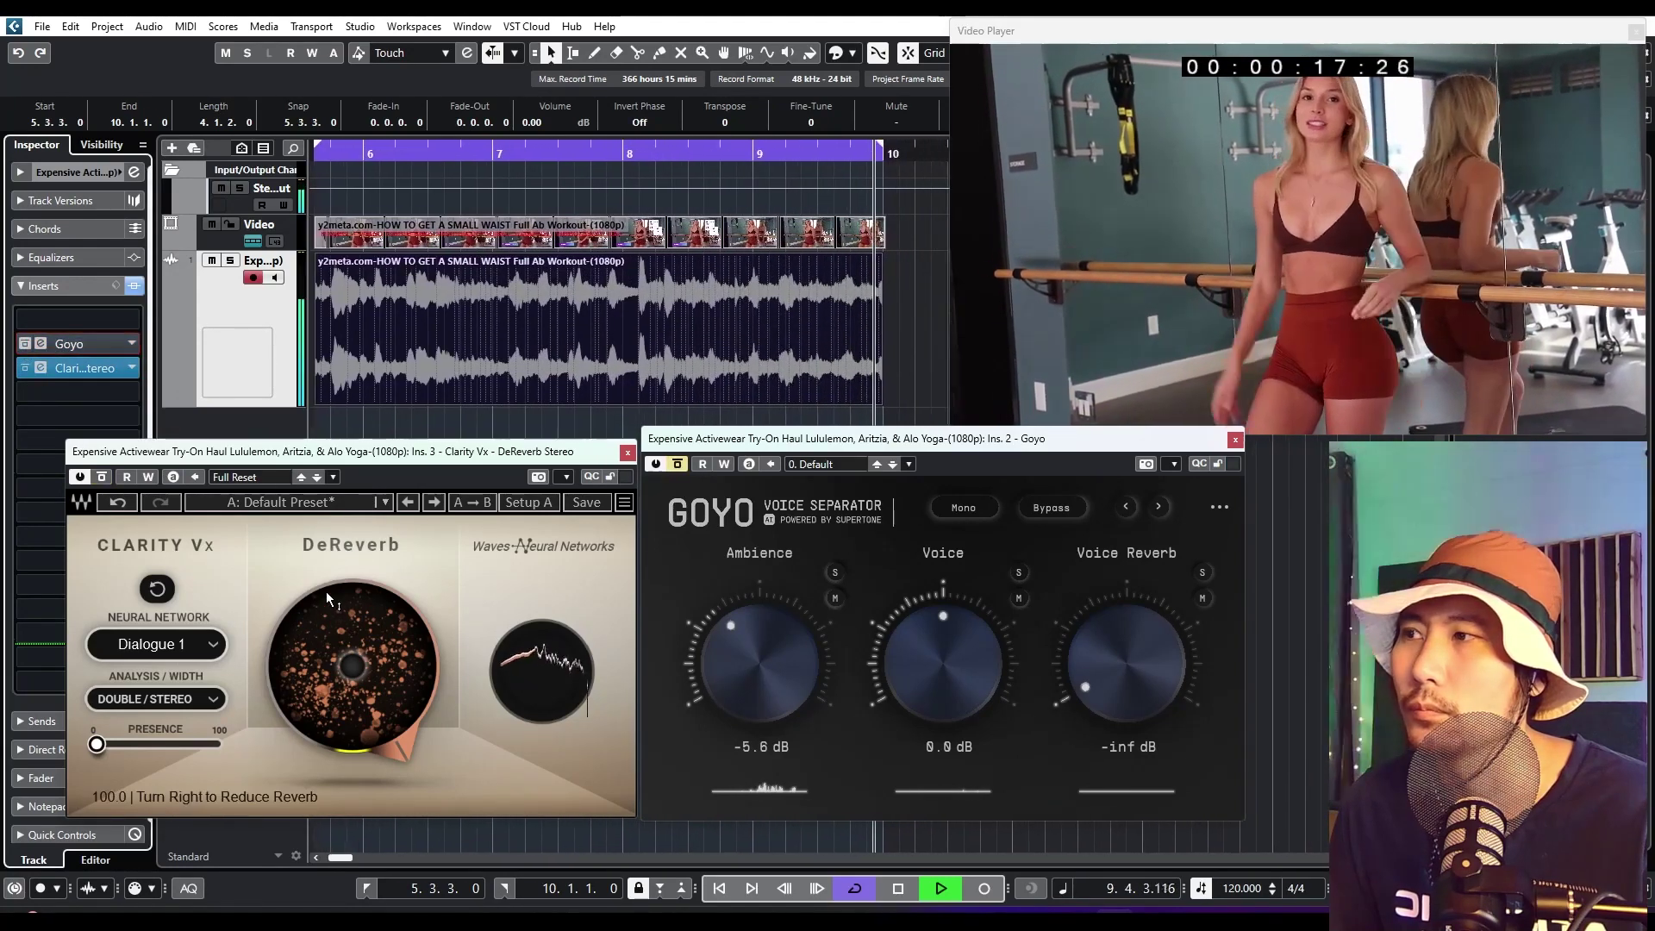
{"action": "left_click", "coordinate": [25, 343]}
{"action": "left_click", "coordinate": [25, 368]}
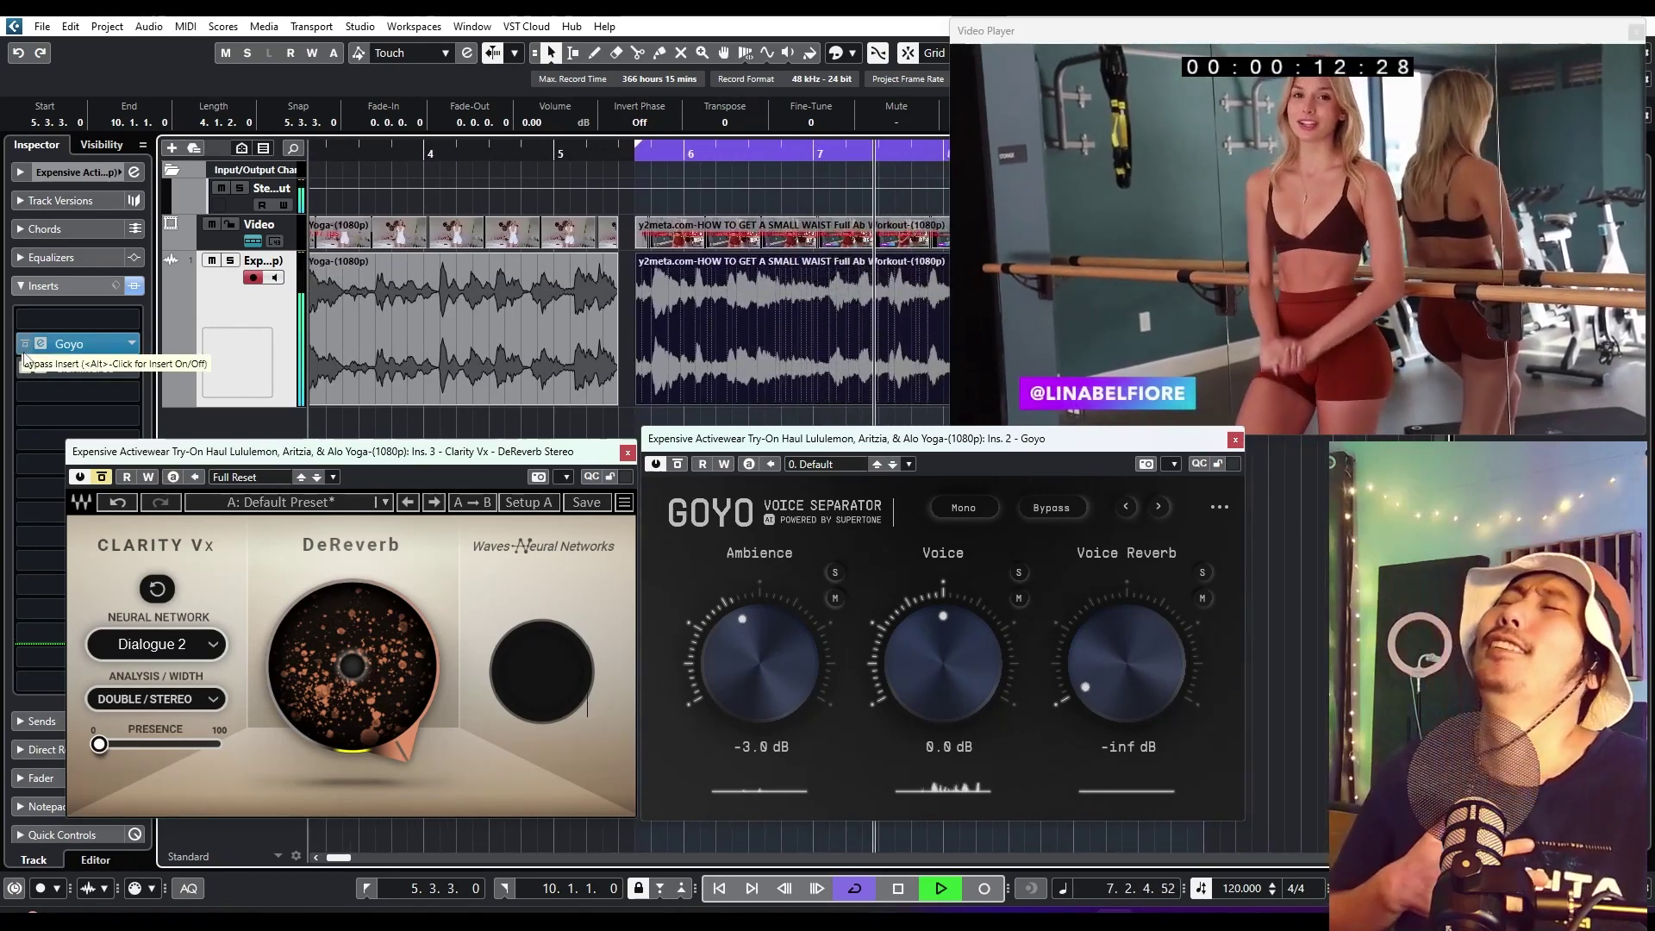
{"action": "left_click", "coordinate": [24, 348]}
{"action": "left_click", "coordinate": [25, 367]}
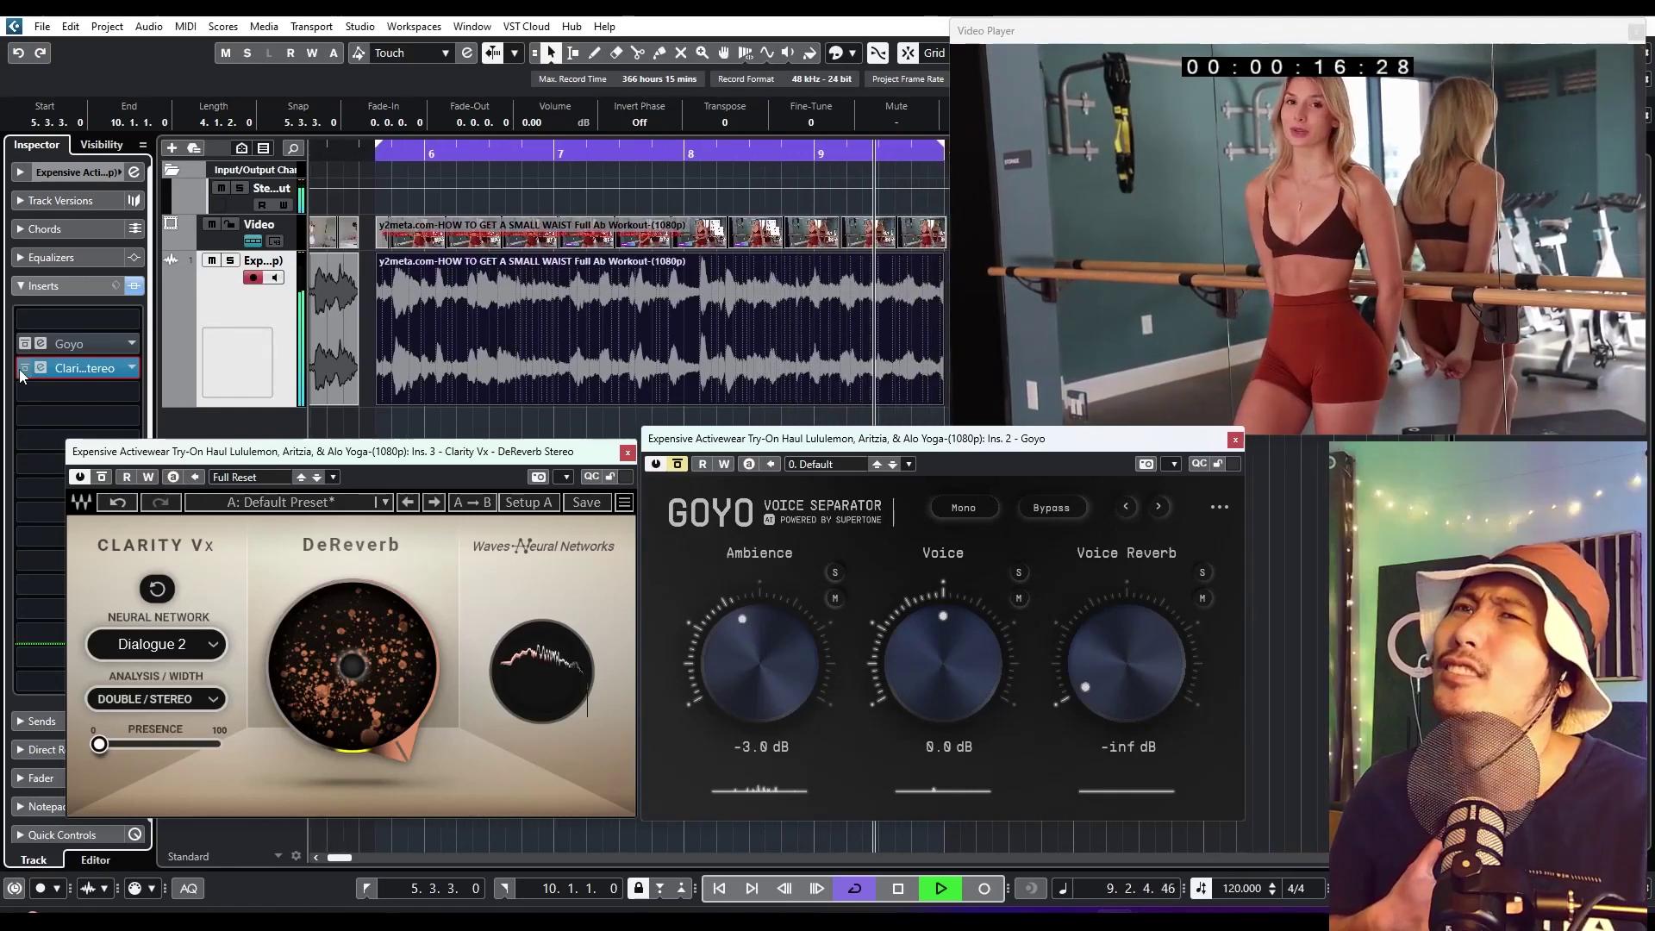
{"action": "key", "text": "space"}
{"action": "mouse_move", "coordinate": [319, 630]}
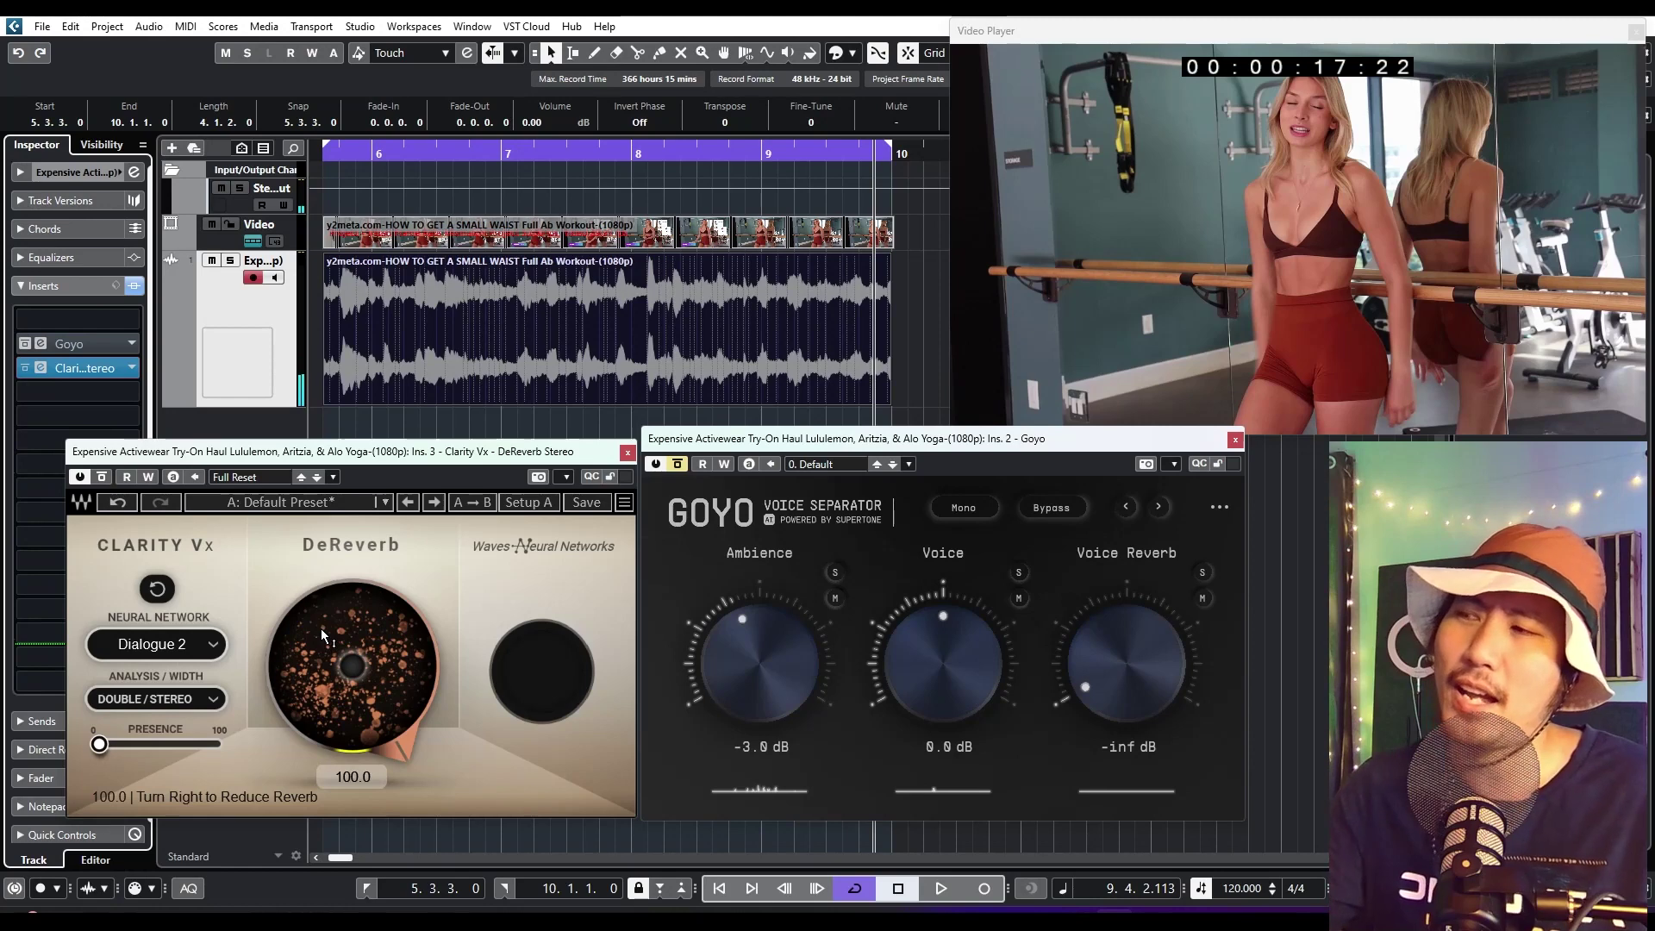
{"action": "mouse_move", "coordinate": [321, 628]}
{"action": "left_mouse_down"}
{"action": "mouse_move", "coordinate": [320, 689]}
{"action": "mouse_move", "coordinate": [321, 628]}
{"action": "left_mouse_up"}
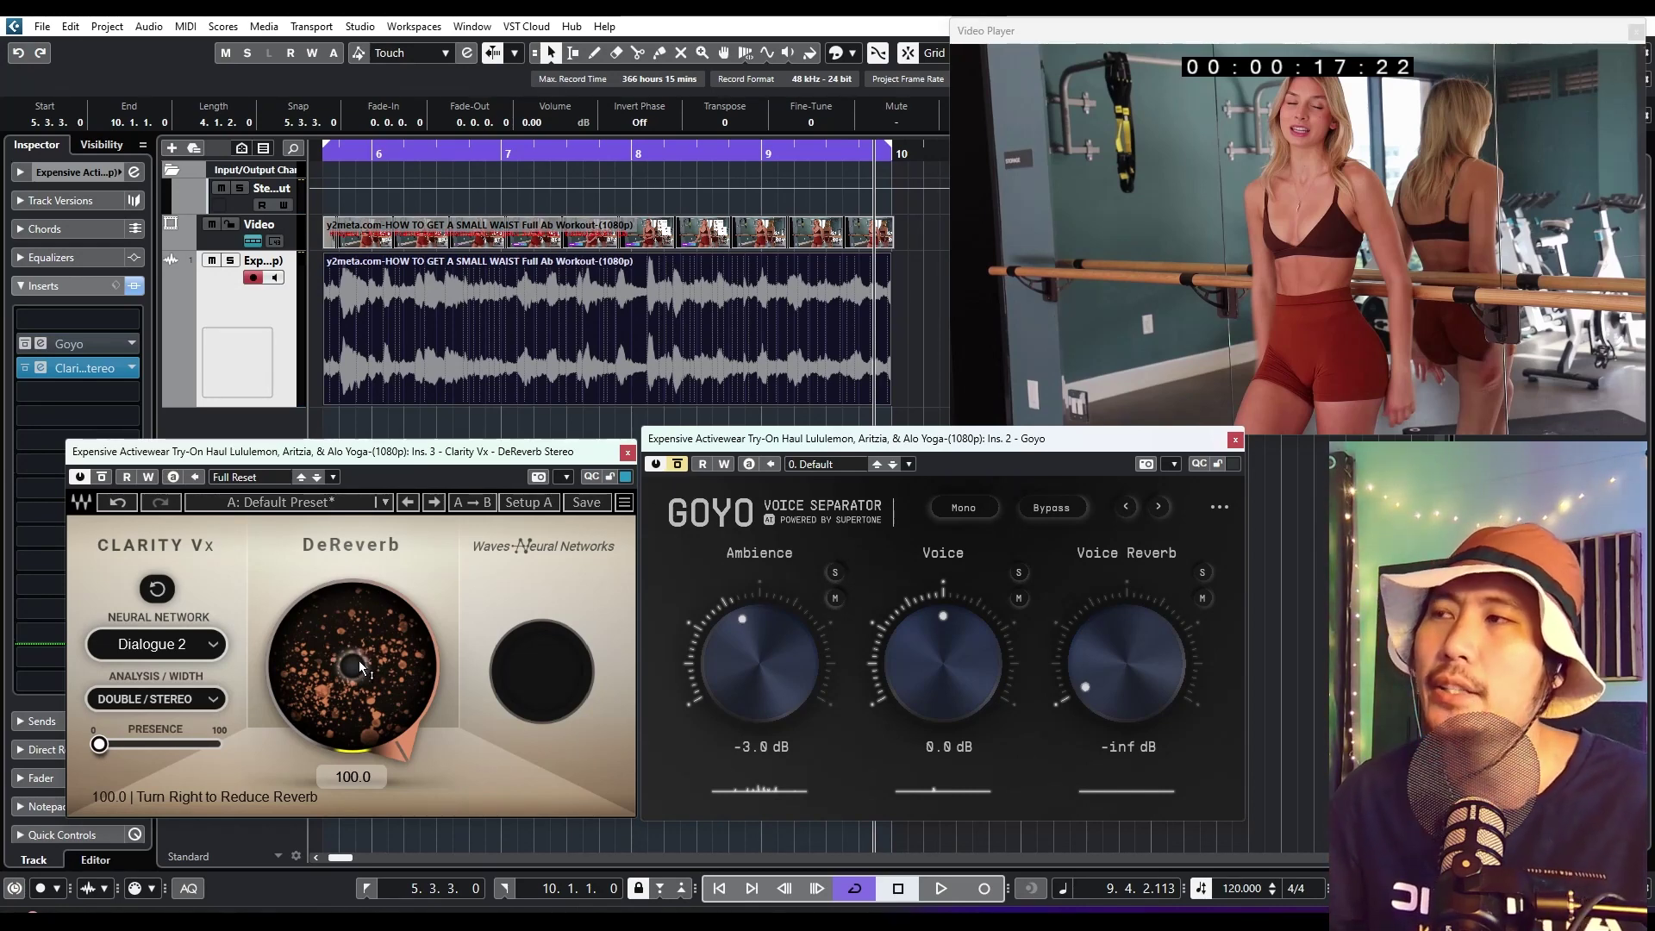
Replay the workout clip from its start, switching from Clarity Vx DeReverb to Goyo and lowering Ambience to -inf dB
{"action": "left_click", "coordinate": [322, 153]}
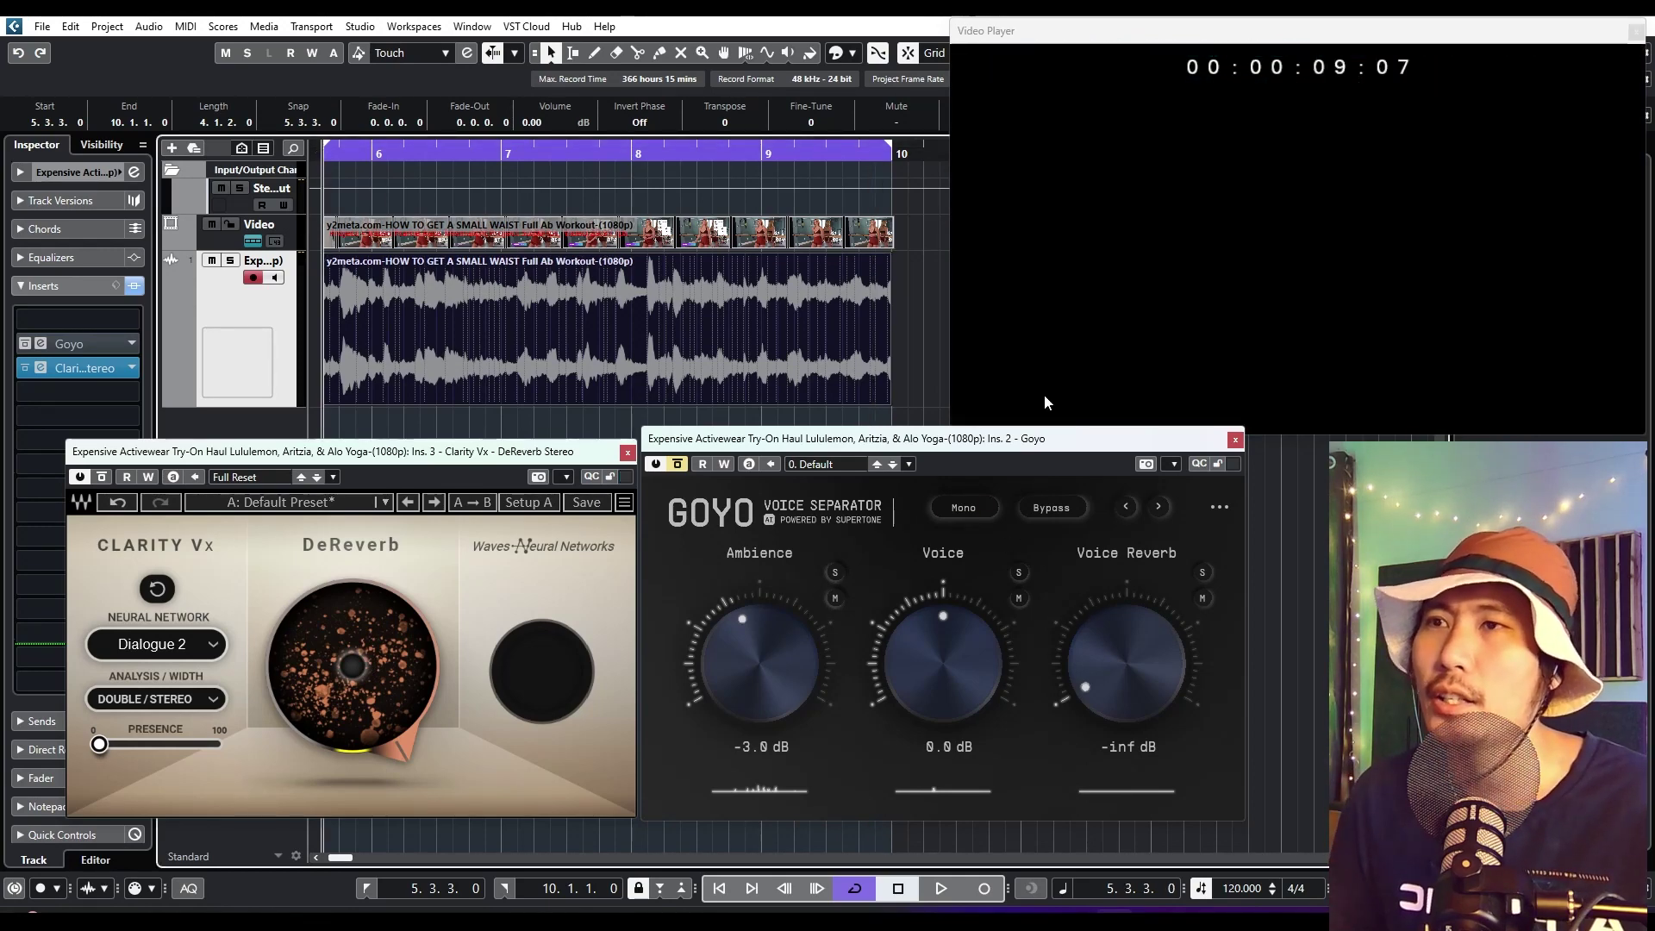
{"action": "key", "text": "space"}
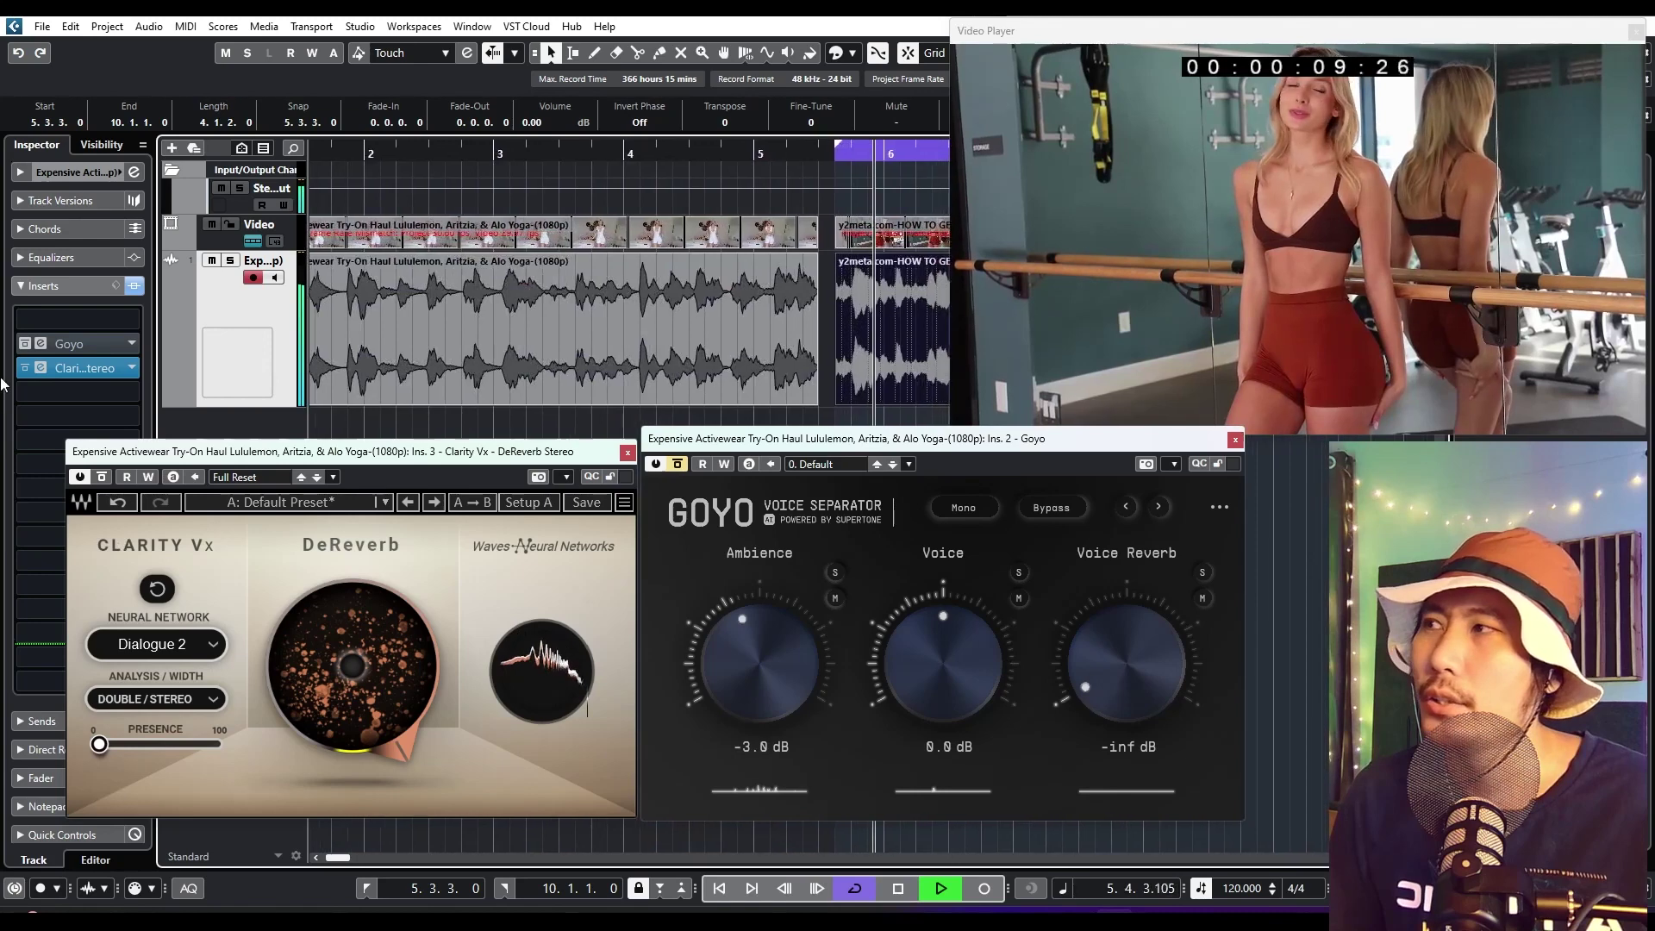
{"action": "left_click", "coordinate": [24, 367]}
{"action": "left_click", "coordinate": [25, 343]}
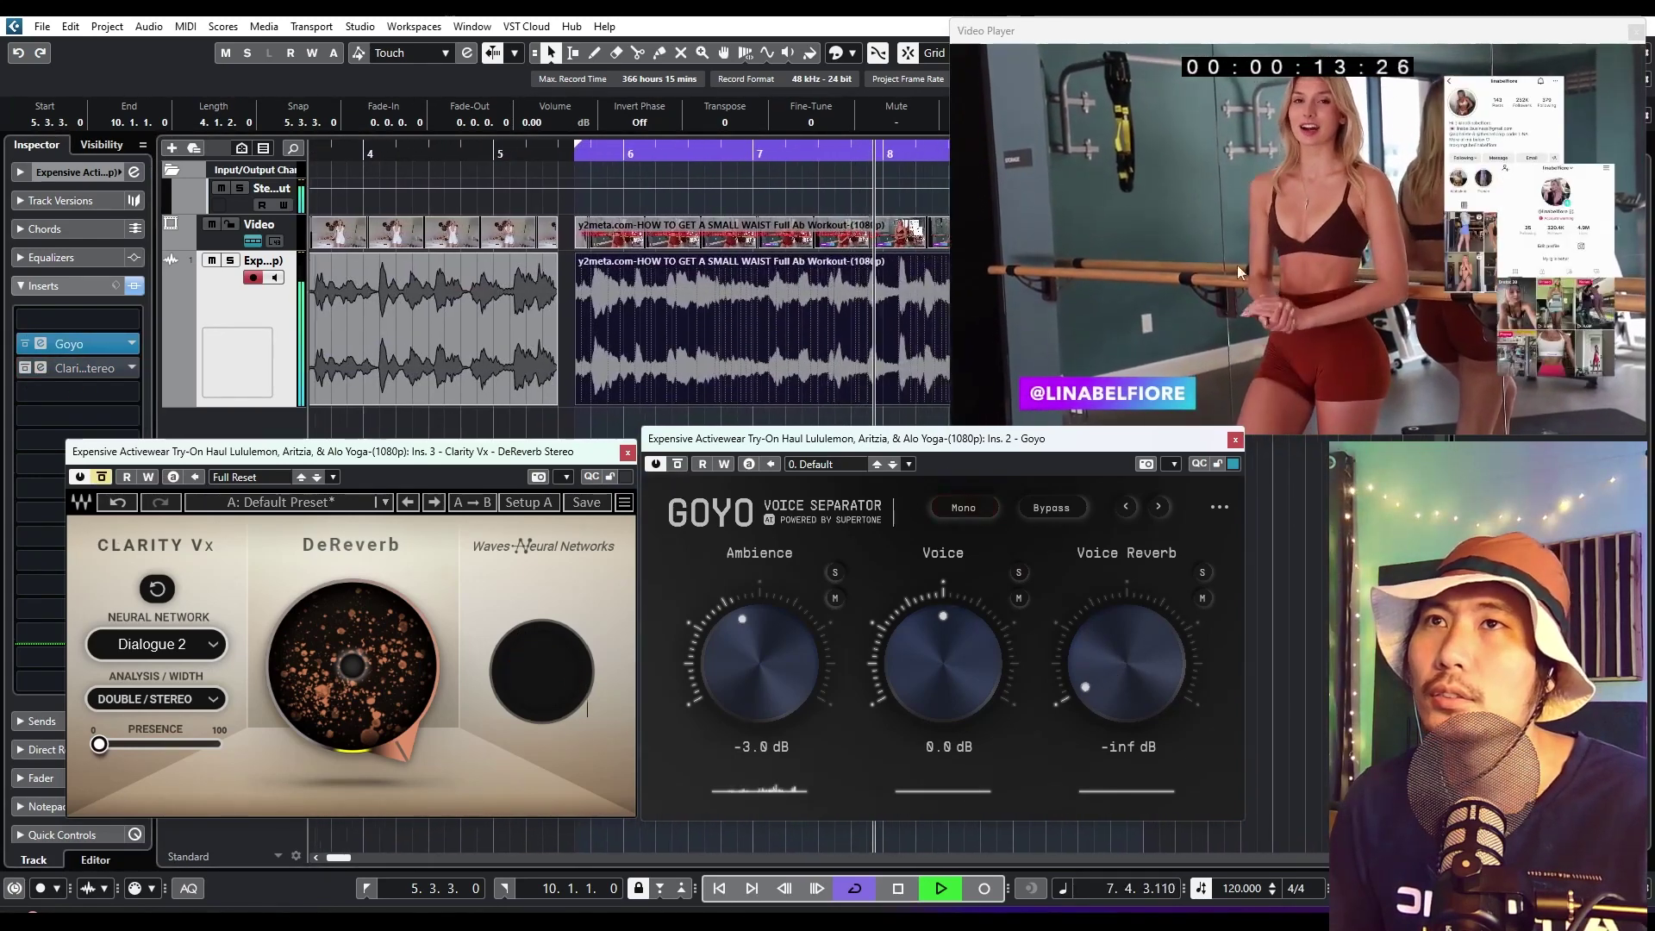
{"action": "left_click_drag", "start_coordinate": [761, 642], "coordinate": [757, 695]}
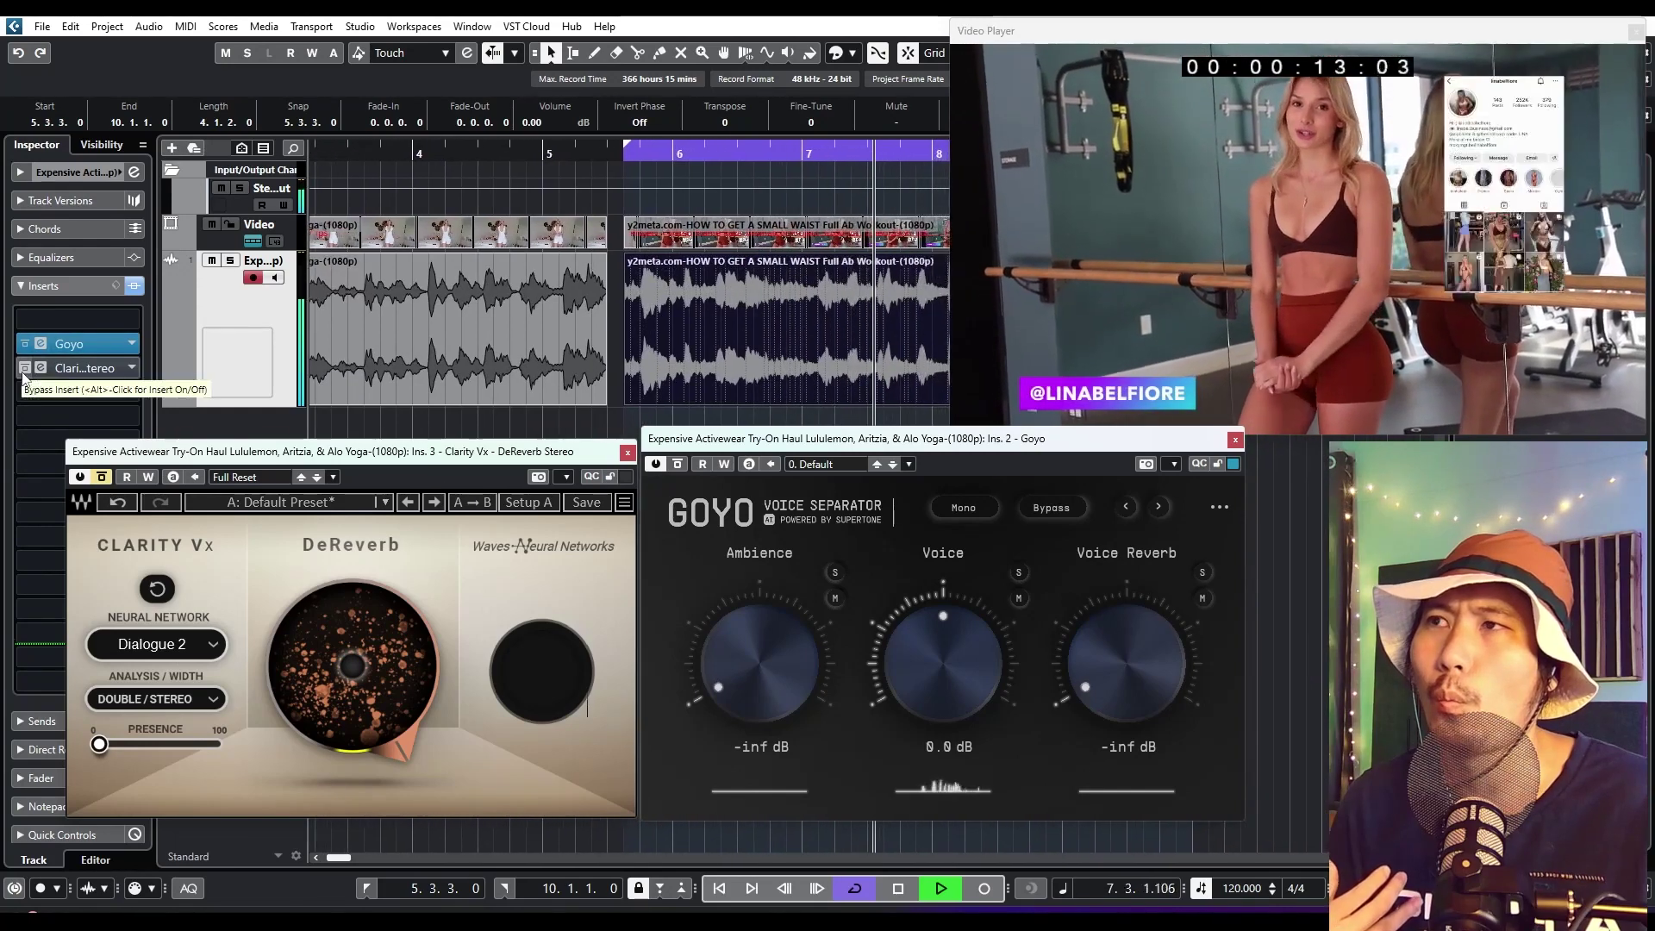
Switch from Goyo back to Clarity Vx DeReverb and set its neural network to Dialogue 1
{"action": "left_click", "coordinate": [25, 368]}
{"action": "left_click", "coordinate": [25, 343]}
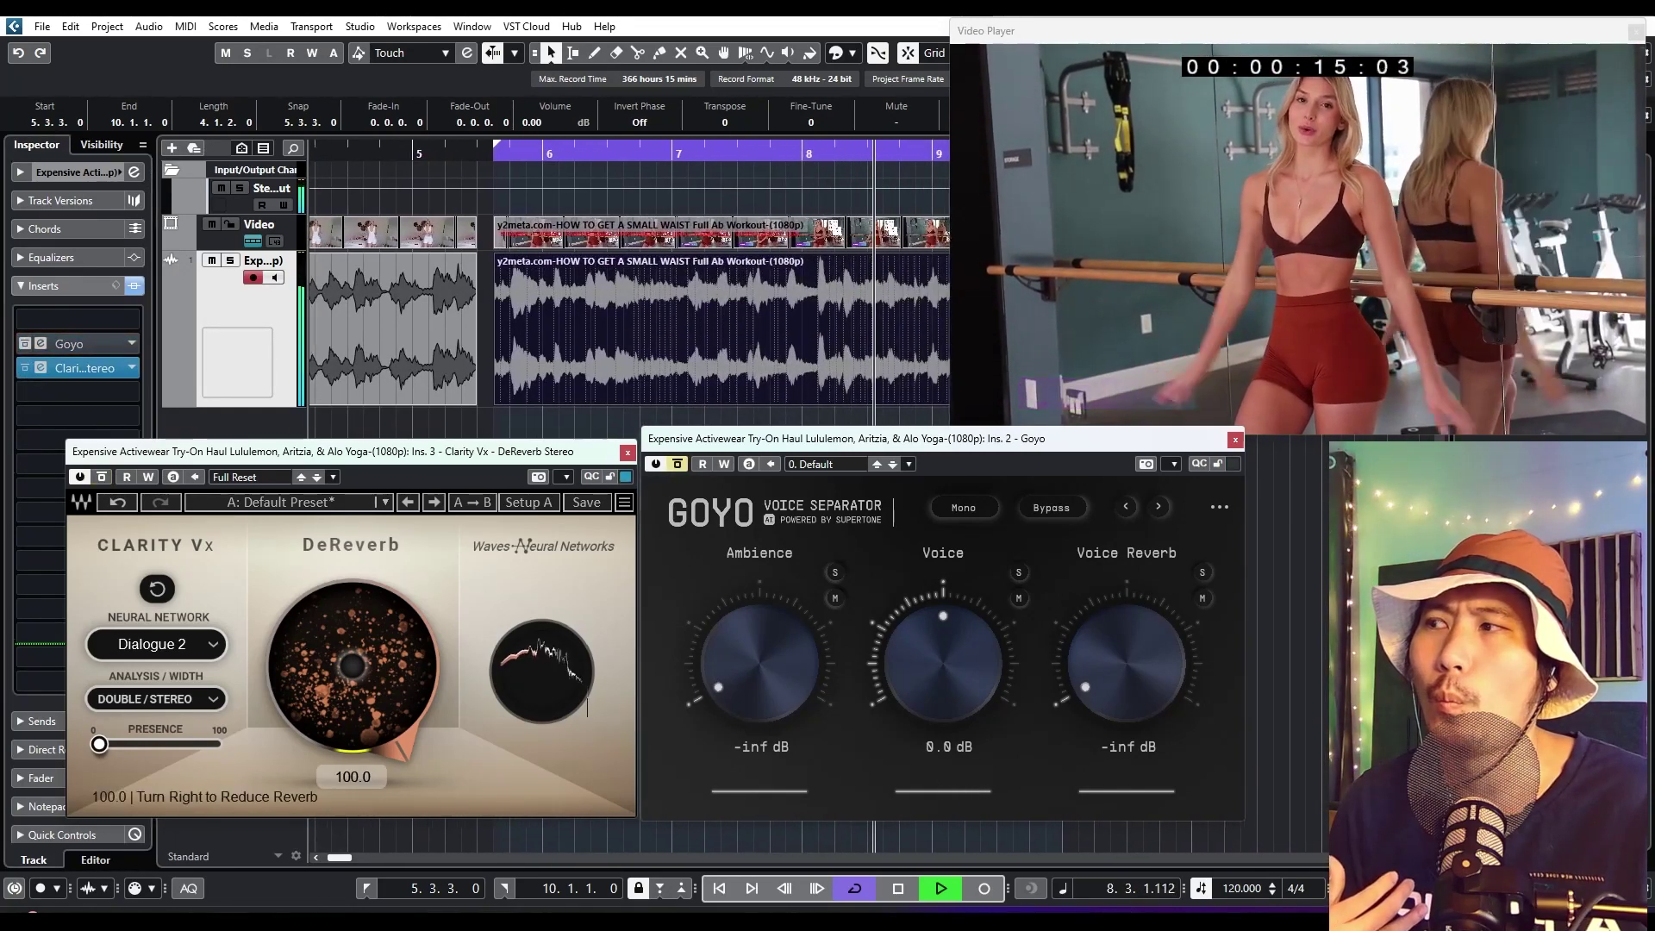
{"action": "scroll", "coordinate": [149, 650], "scroll_direction": "up", "scroll_amount": 1}
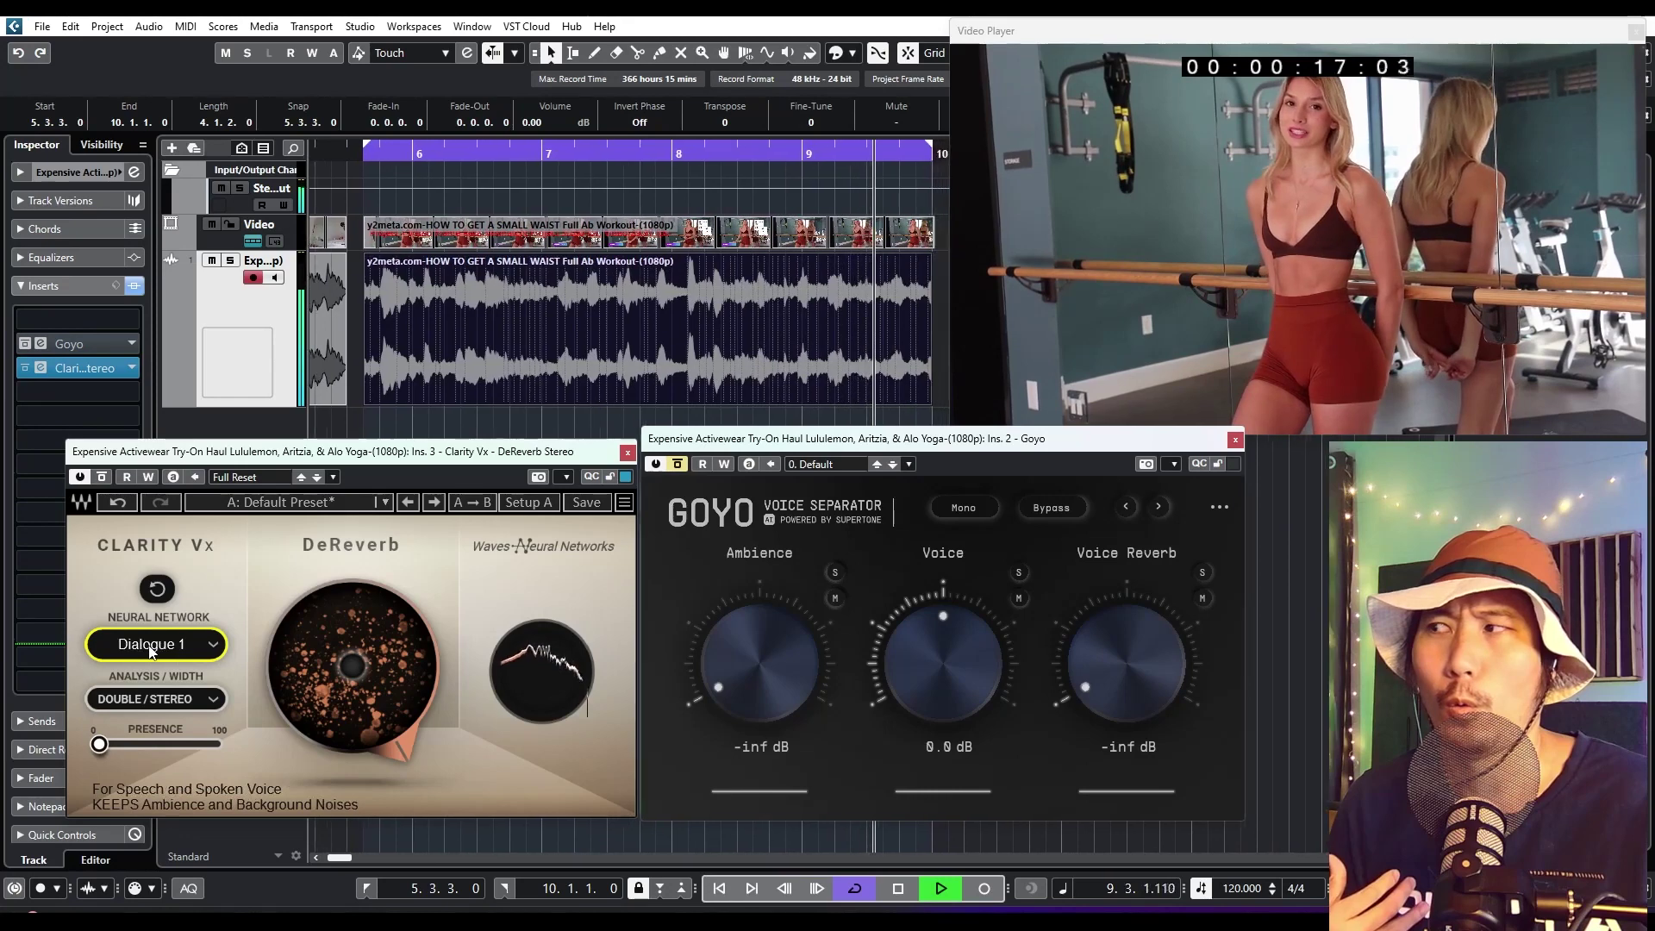